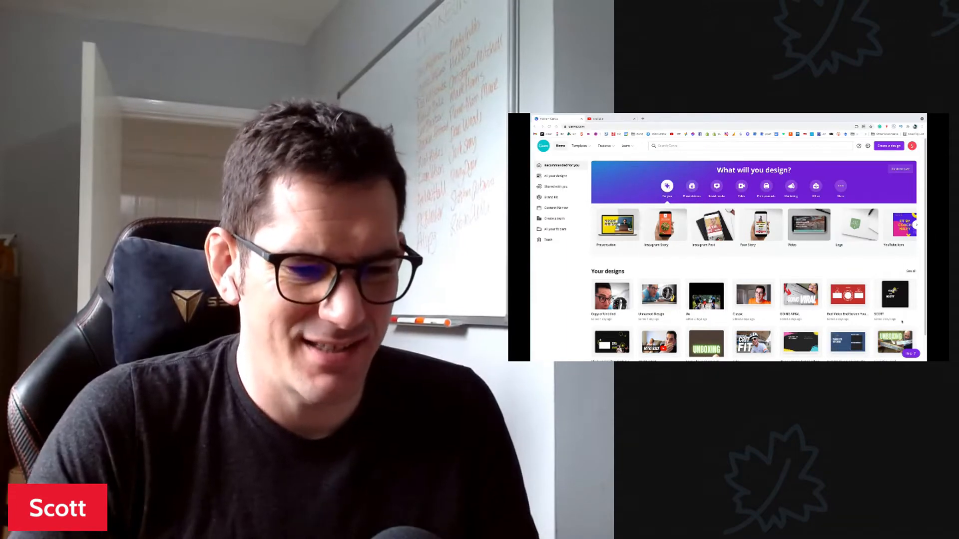
Step: Swipe to the neighbouring macOS desktop space and back again
key("ctrl+Left")
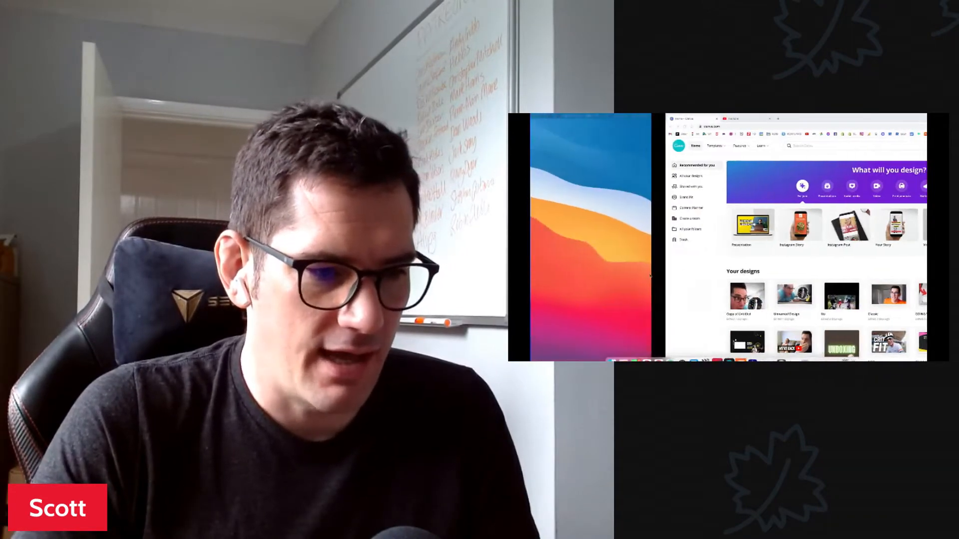
key("ctrl+Right")
key("ctrl+Right")
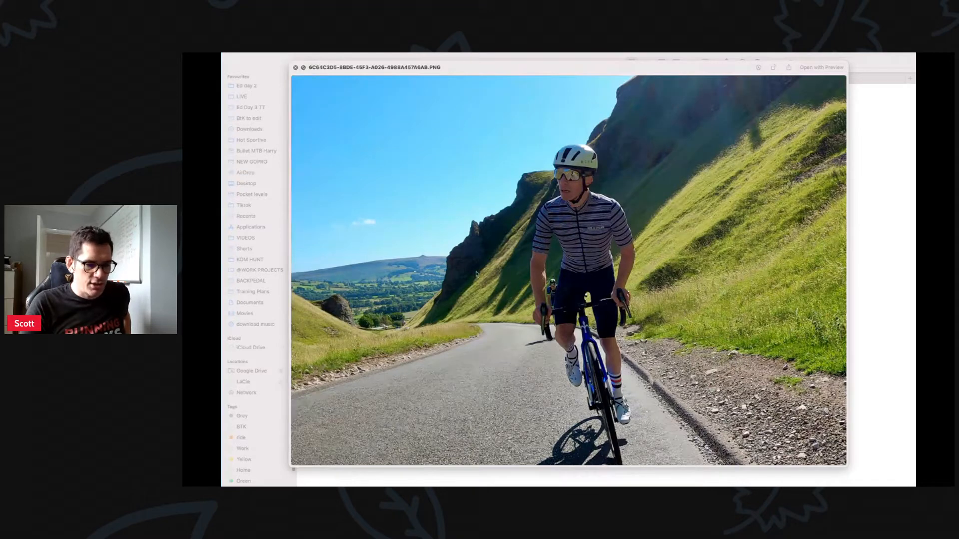
Step: Close the cyclist photo's Quick Look preview and bring Chrome with Canva to the front
left_click(328, 90)
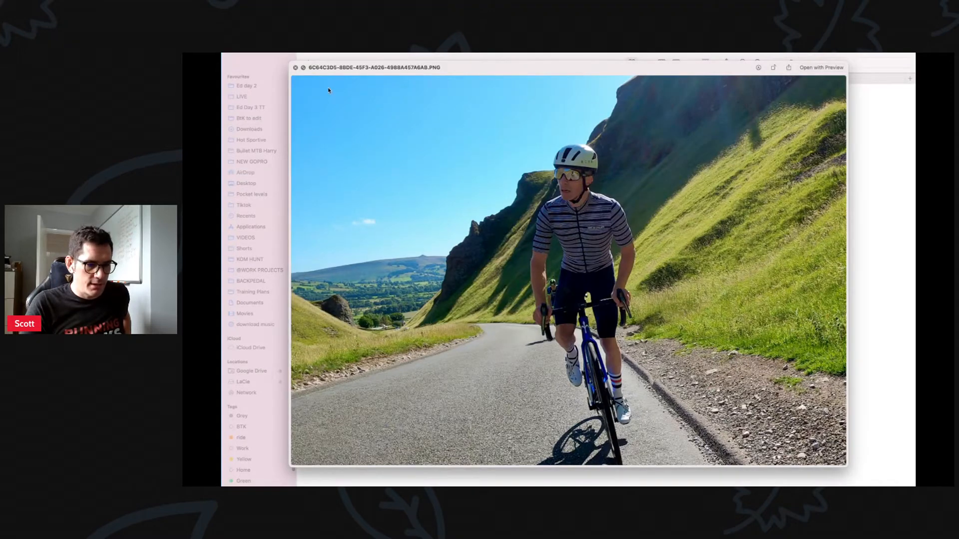
left_click(294, 68)
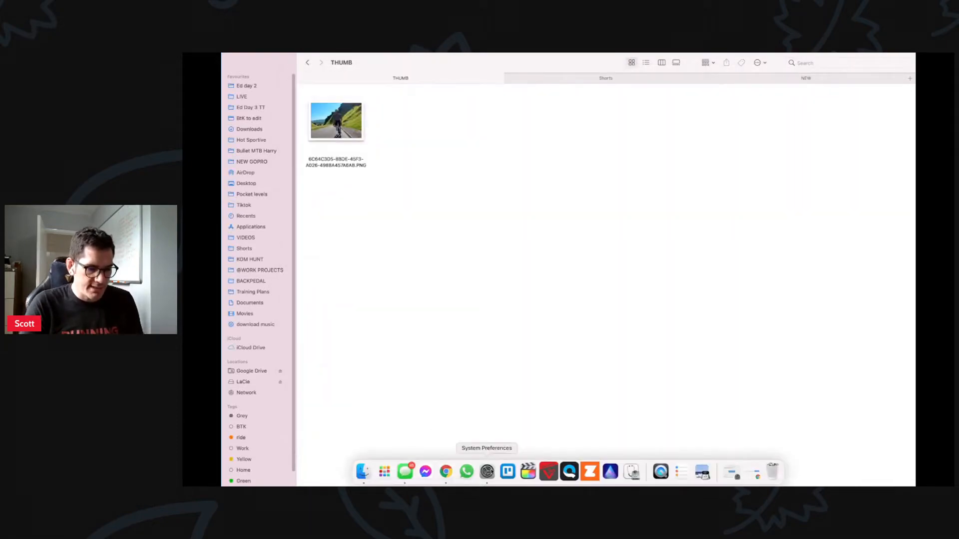
left_click(446, 477)
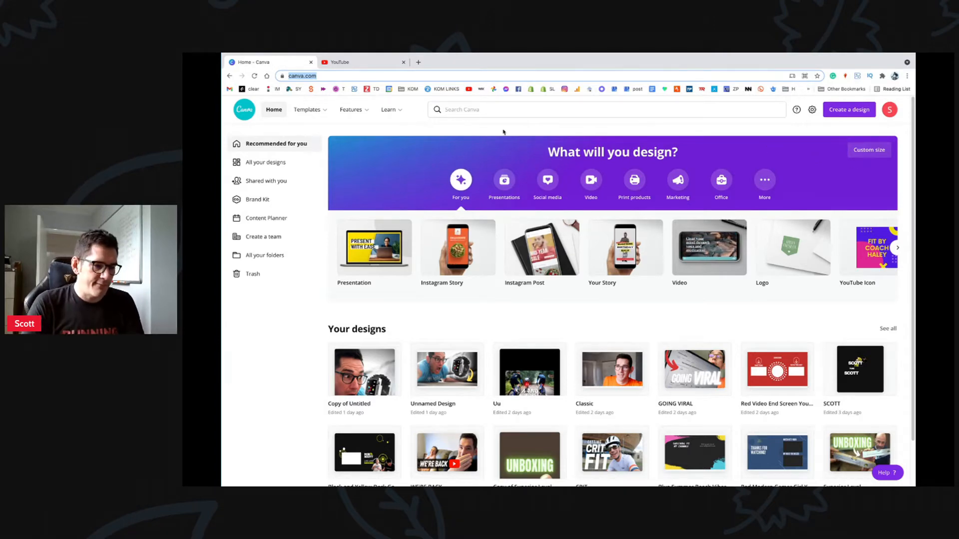
Step: Start a new 1280 × 720 px custom-size design and collapse the Templates panel
left_click(862, 151)
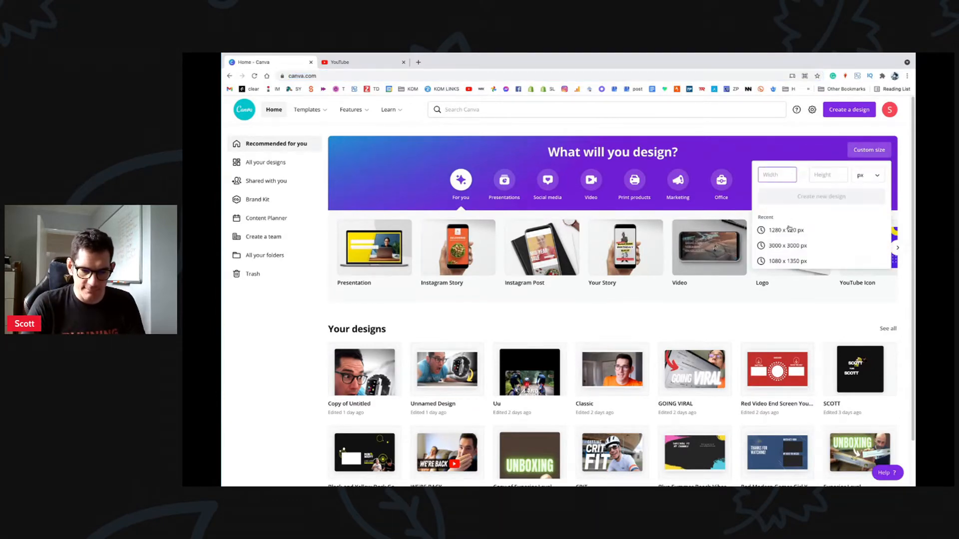
left_click(818, 231)
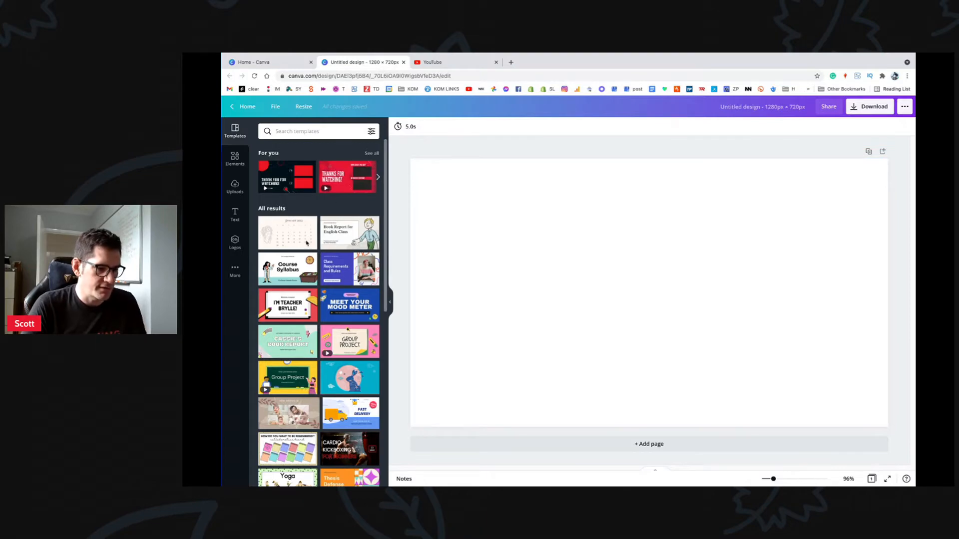
left_click(390, 302)
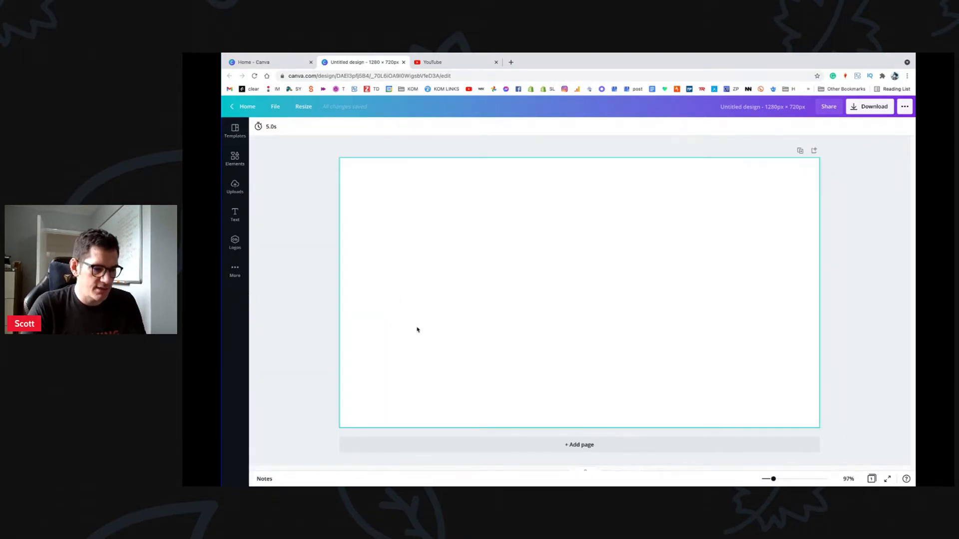
Step: Bring the cyclist PNG from Finder's THUMB folder onto the blank Canva page
left_click(363, 471)
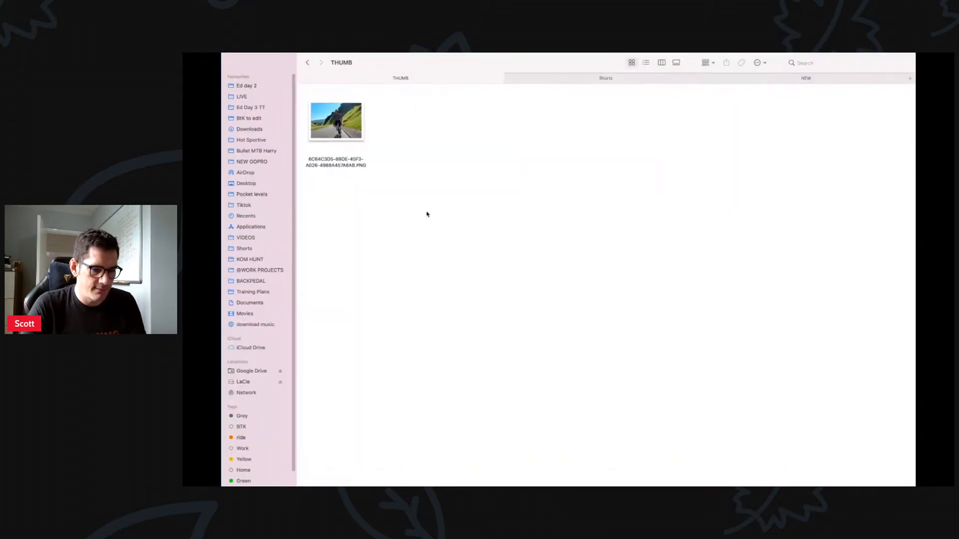
left_click_drag(336, 122, 488, 465)
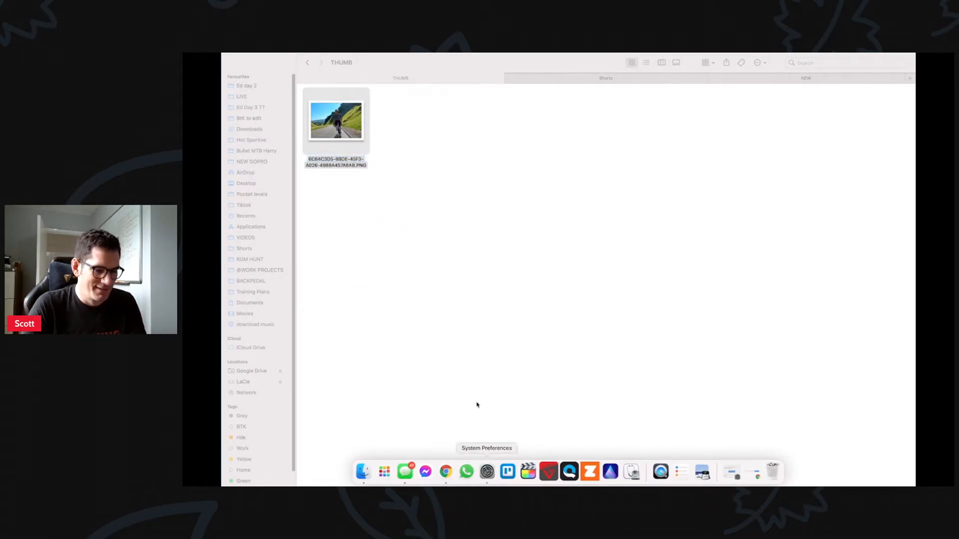
left_click(373, 142)
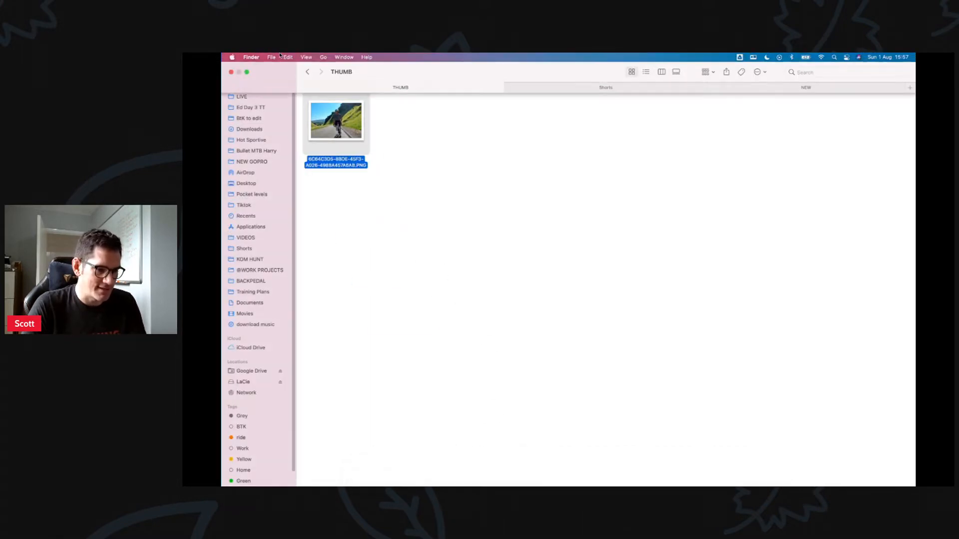
left_click(247, 73)
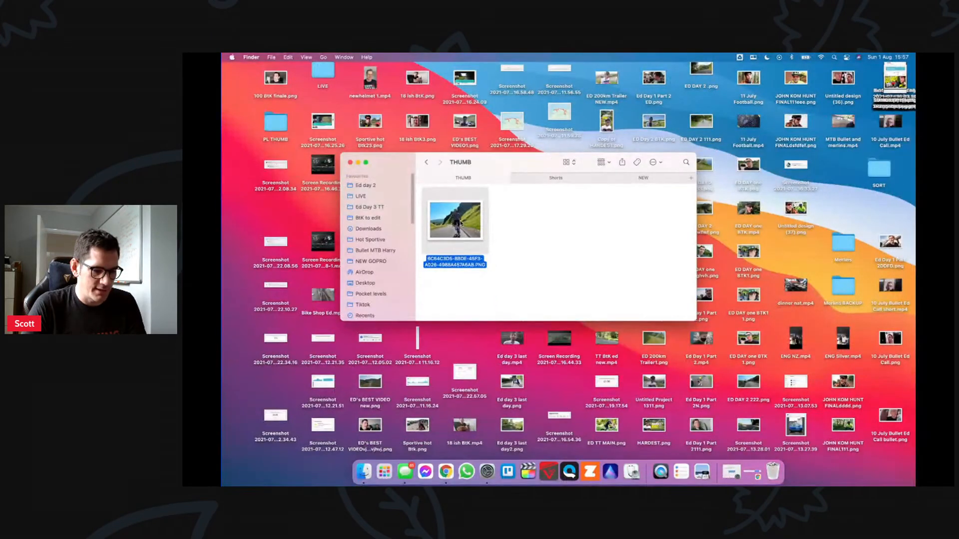
left_click_drag(455, 220, 452, 474)
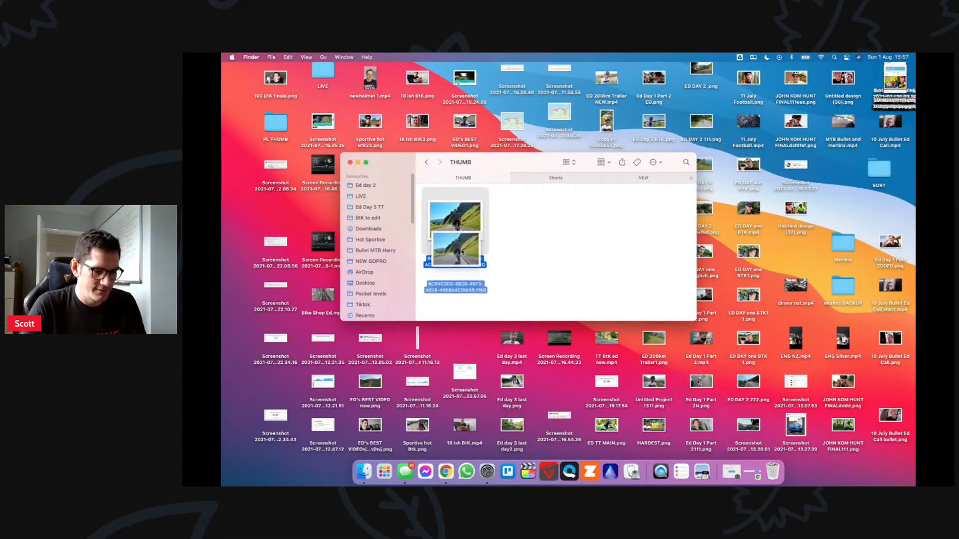
left_click(444, 478)
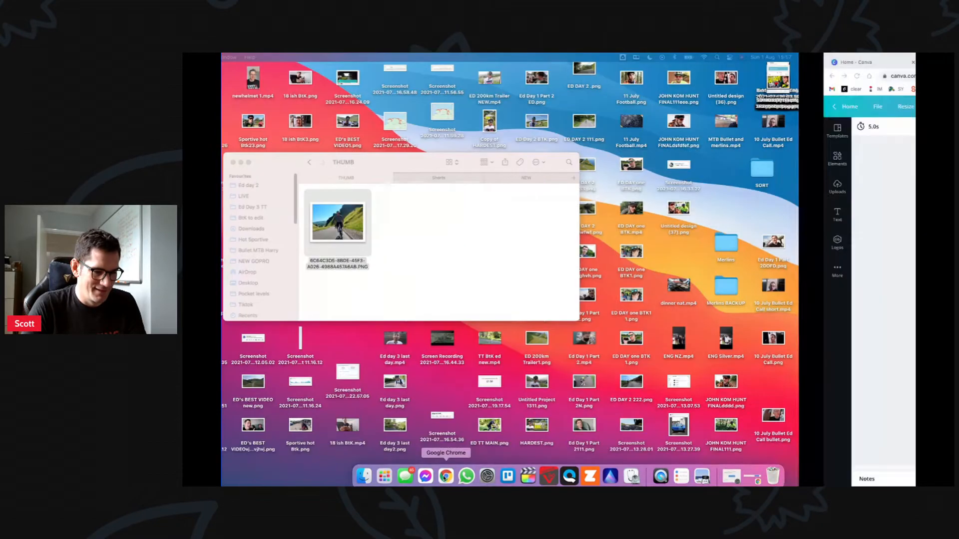
key("super+v")
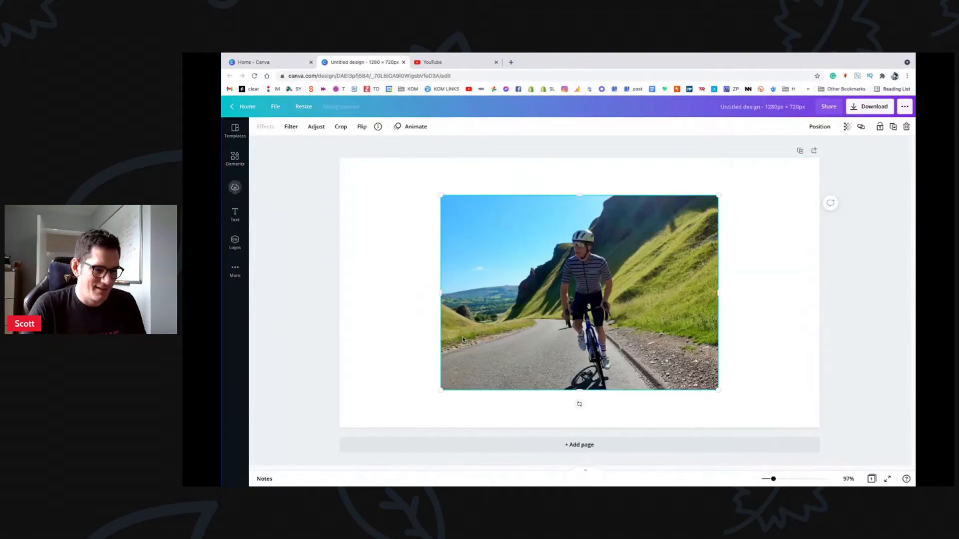
Step: Reposition the cyclist photo toward the centre of the page
left_click_drag(621, 331, 566, 321)
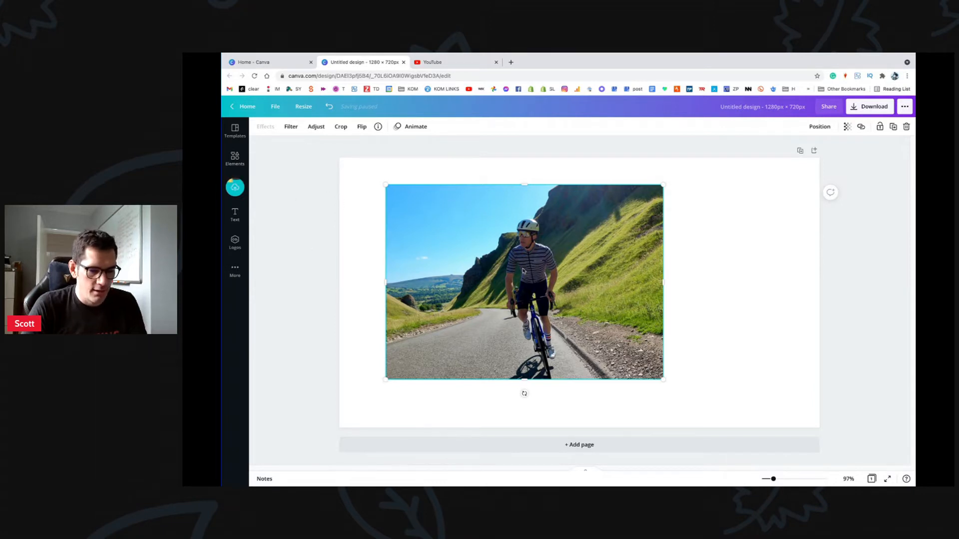
left_click_drag(523, 267, 557, 253)
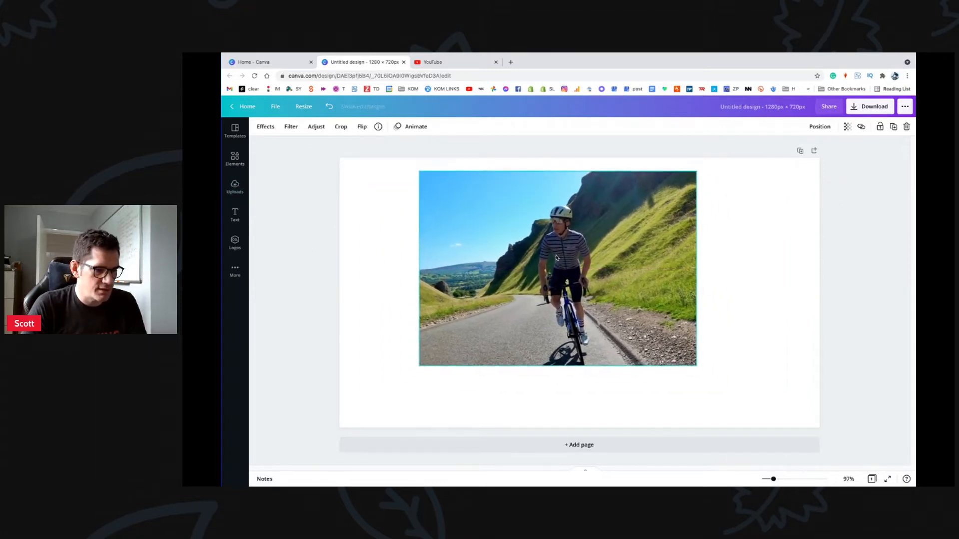
left_click(266, 126)
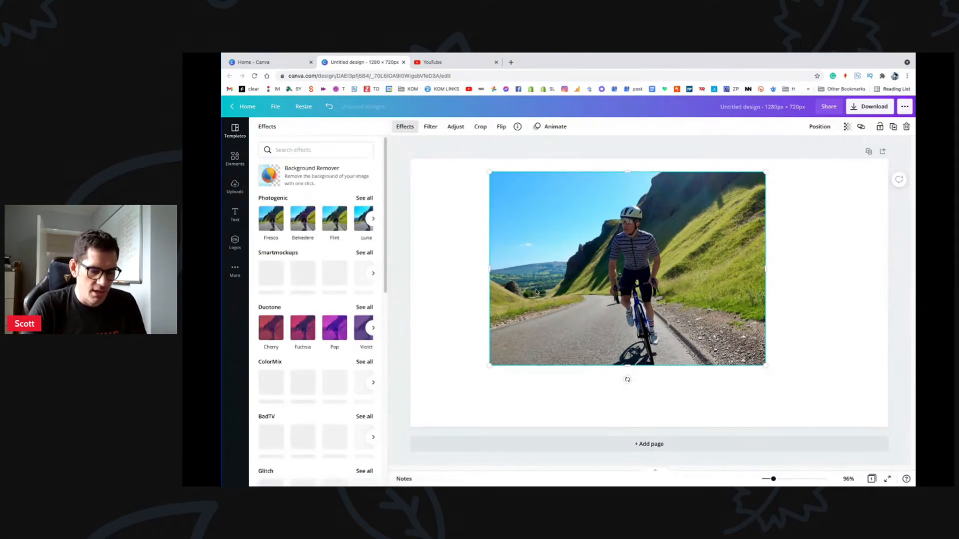
left_click_drag(576, 301, 580, 332)
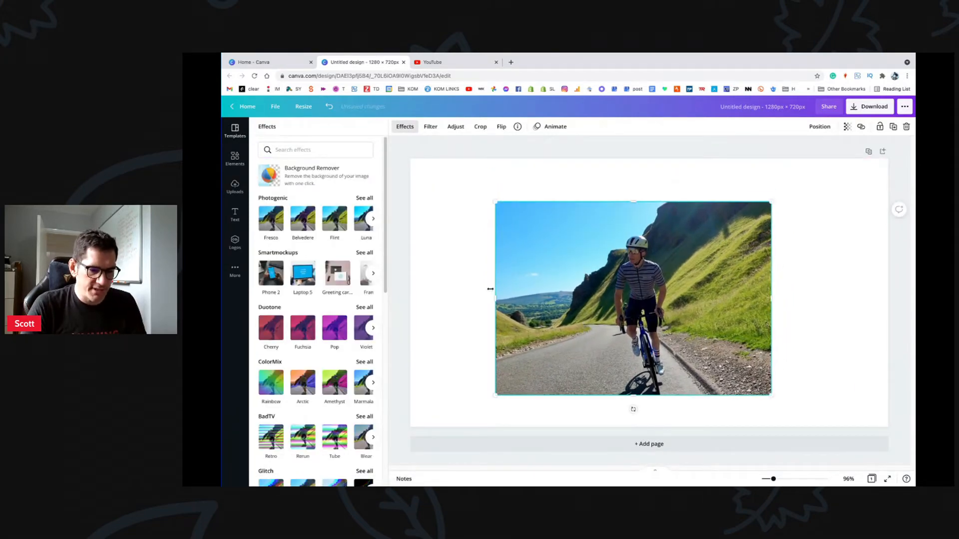
left_click(391, 286)
Step: Scale the photo up by its corners so it spans almost the full page width
left_click_drag(423, 202, 410, 265)
left_click_drag(540, 237, 555, 248)
left_click_drag(717, 171, 750, 148)
left_click_drag(752, 403, 785, 435)
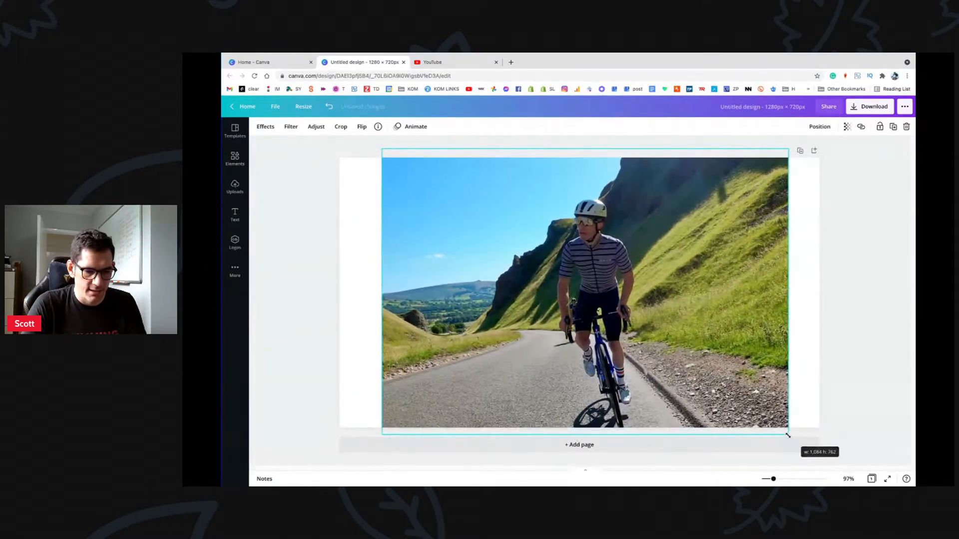
left_click_drag(715, 357, 768, 358)
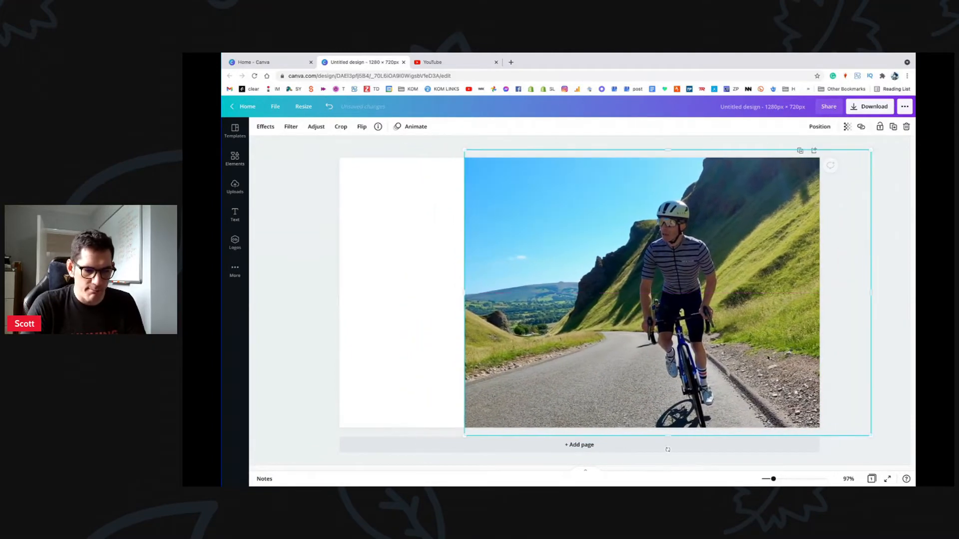
mouse_move(462, 436)
left_mouse_down()
mouse_move(414, 462)
mouse_move(463, 450)
mouse_move(455, 444)
left_mouse_up()
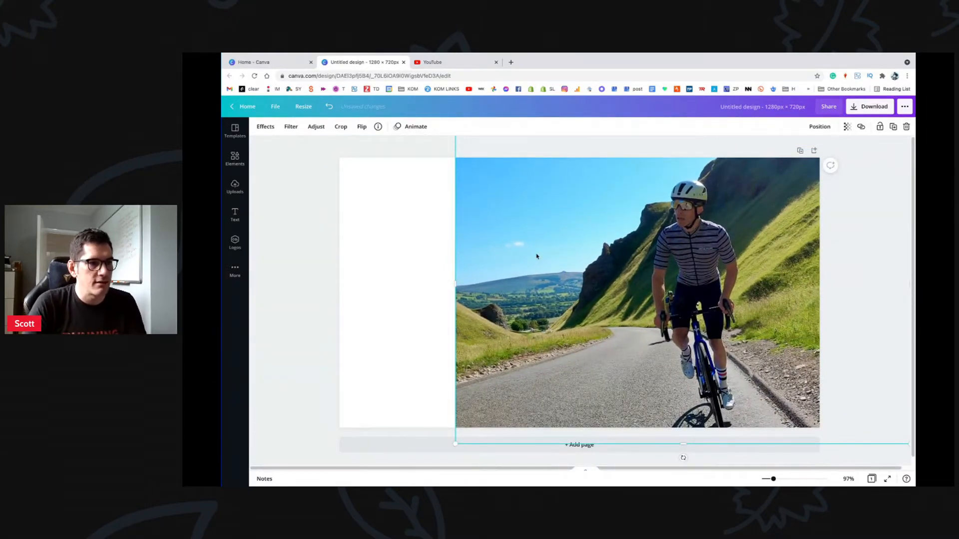
left_click_drag(587, 324, 426, 342)
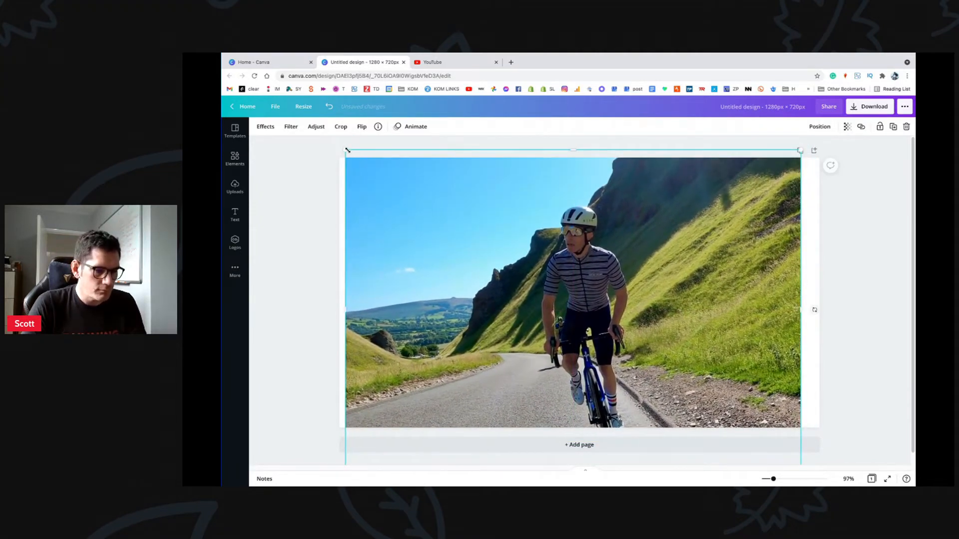
Step: Stretch and nudge the cyclist photo until it fills the page edge to edge
left_click_drag(348, 150, 328, 138)
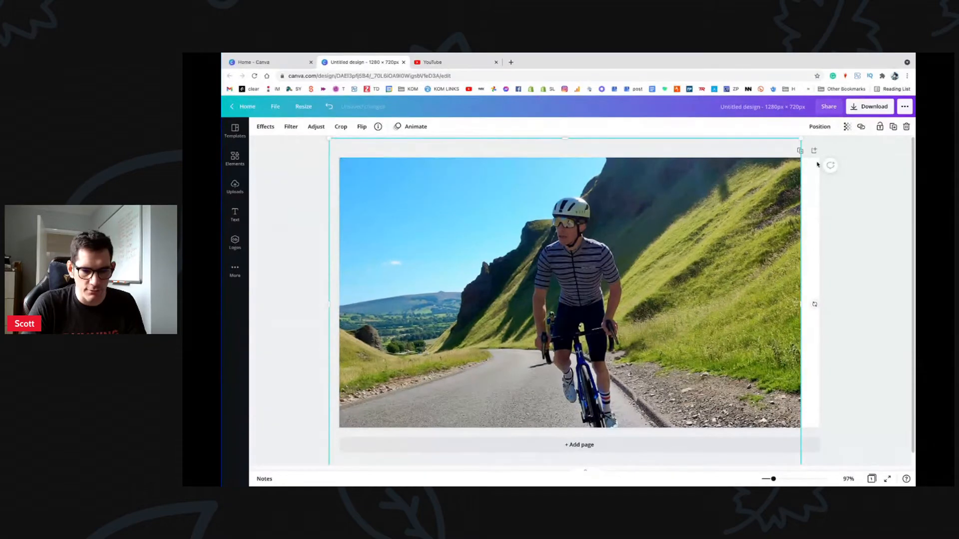
left_click_drag(802, 141, 825, 135)
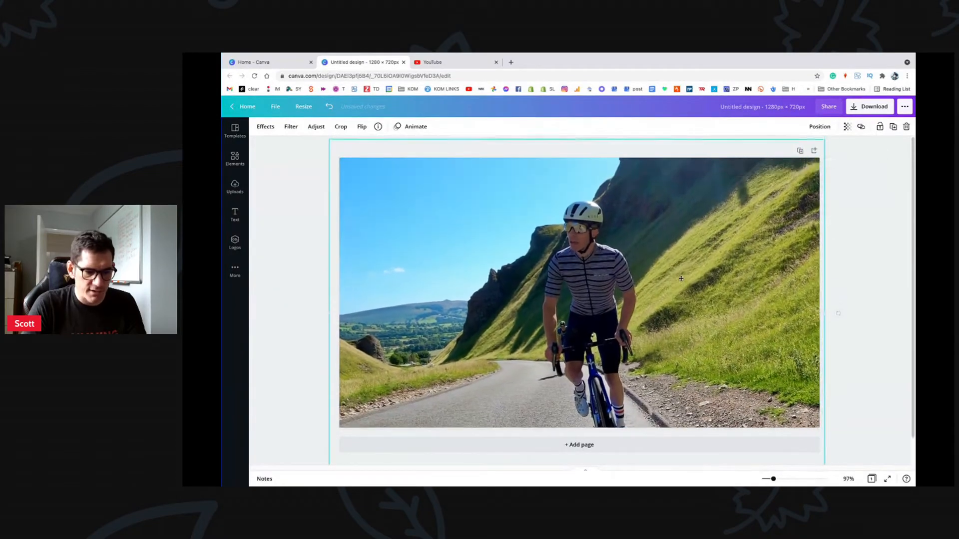
left_click_drag(681, 266, 681, 267)
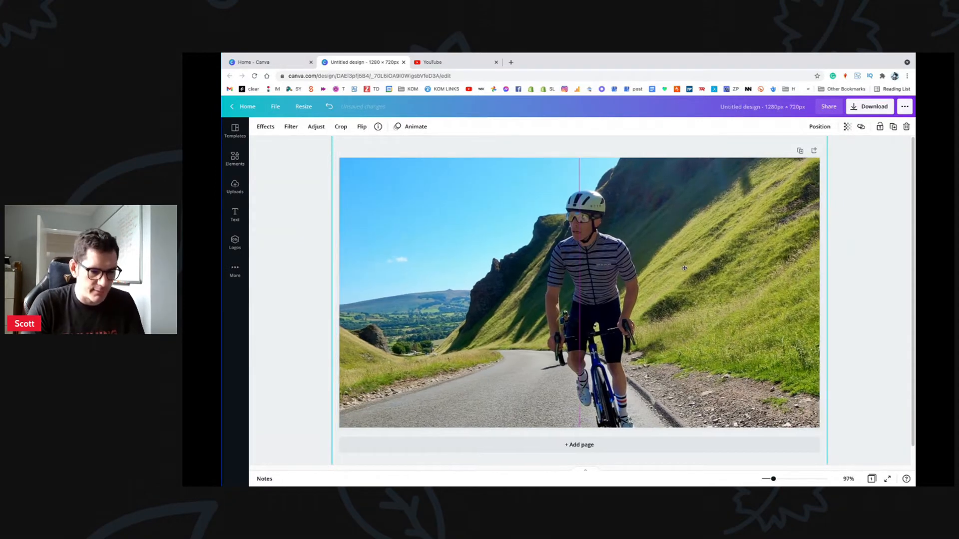
left_click_drag(685, 267, 688, 263)
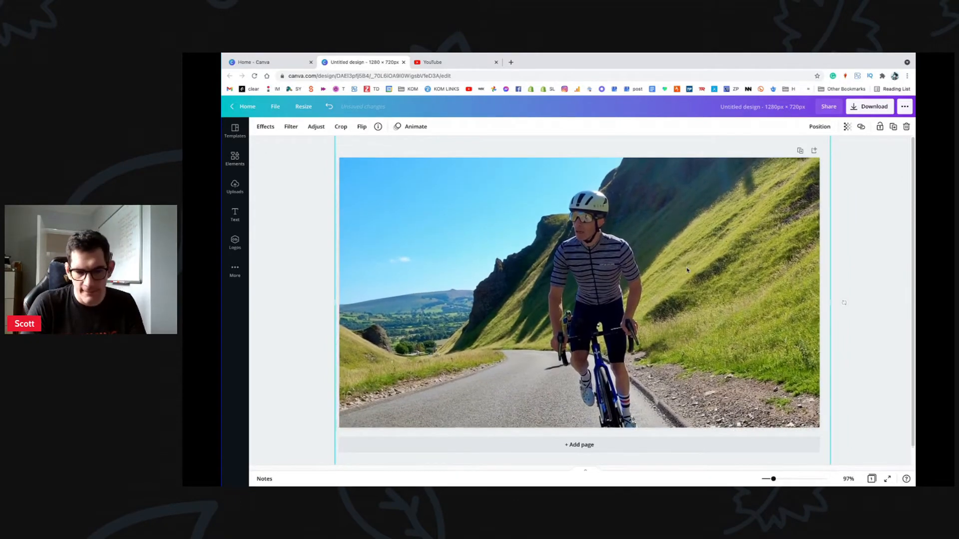
scroll(844, 339, "down", 1)
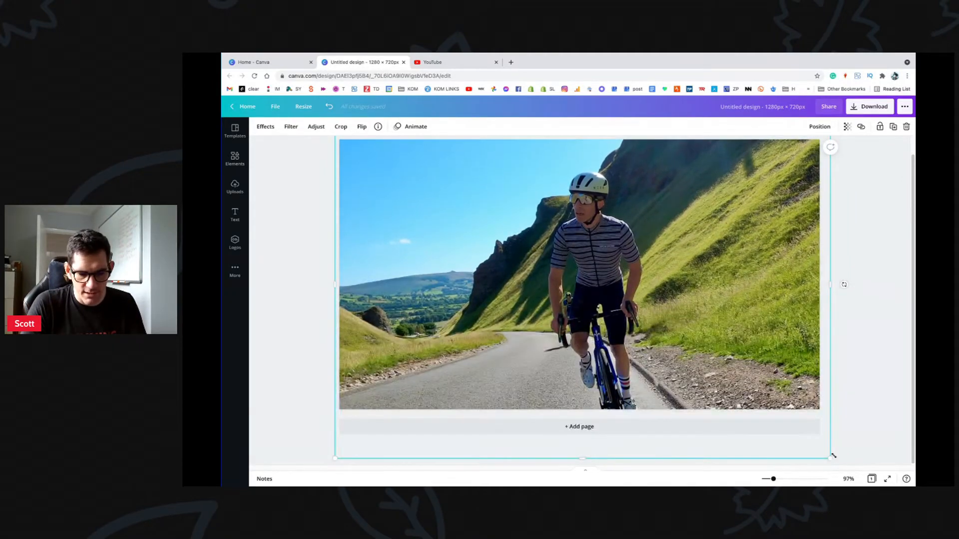
left_click_drag(833, 456, 840, 460)
scroll(693, 331, "up", 1)
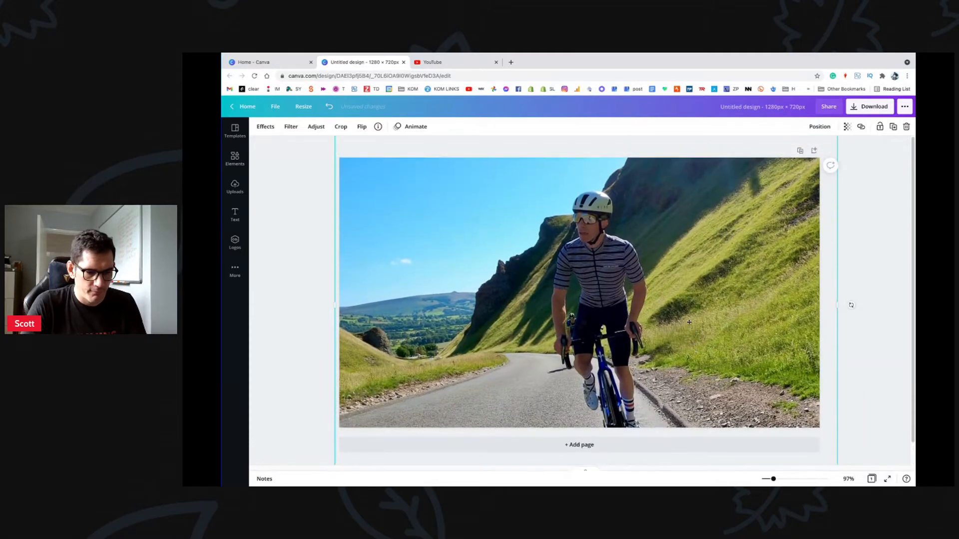
mouse_move(689, 323)
left_mouse_down()
mouse_move(662, 318)
mouse_move(692, 323)
left_mouse_up()
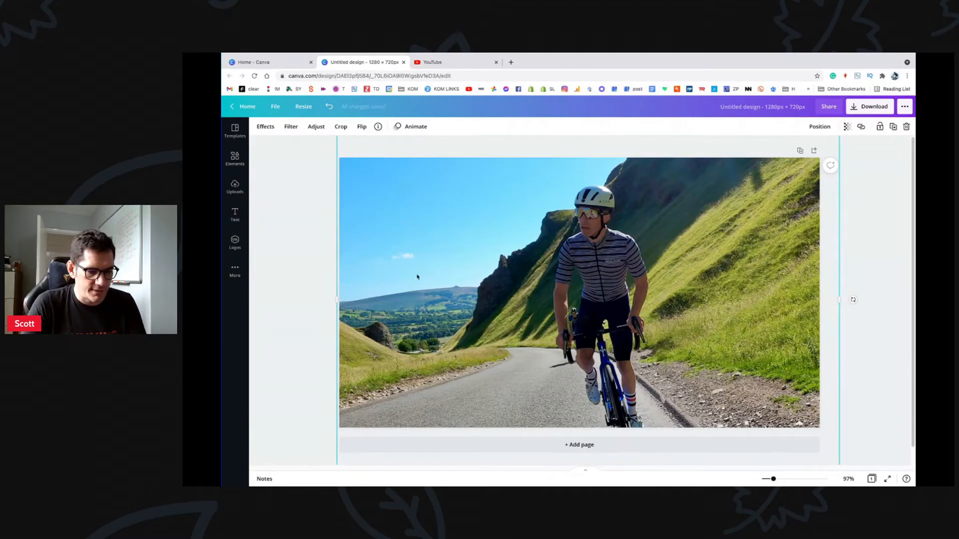
left_click_drag(456, 290, 531, 286)
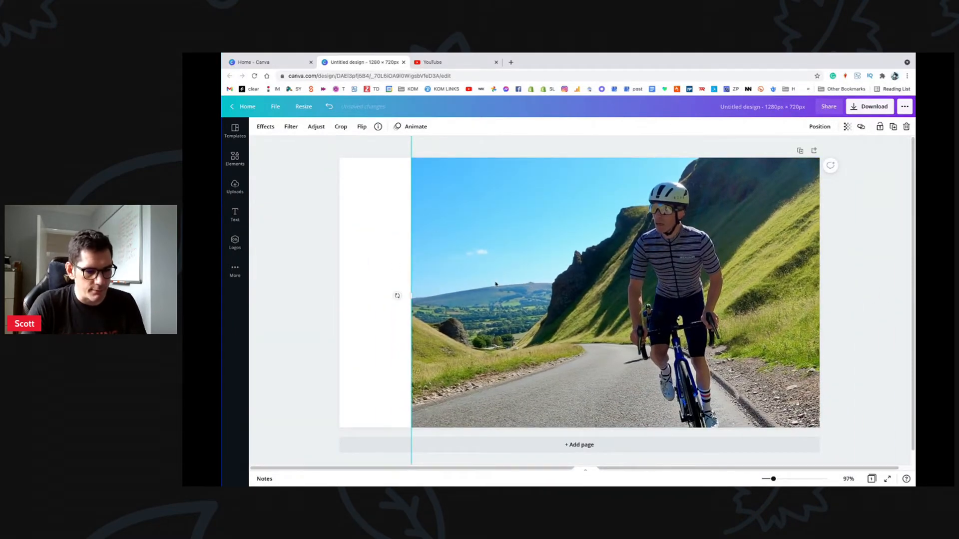
left_click_drag(561, 292, 490, 295)
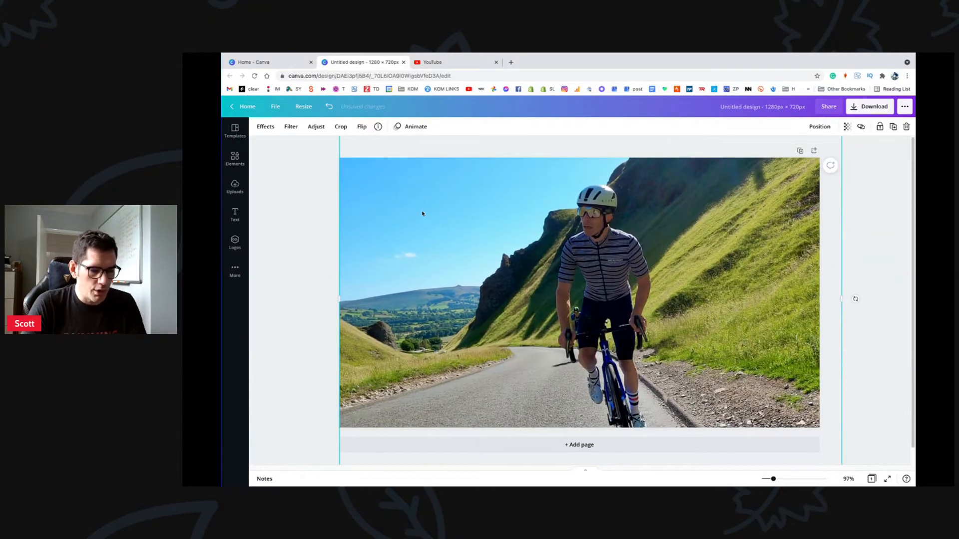
Step: Duplicate the photo, keeping the copy stacked exactly over the original
key("super+v")
left_click_drag(450, 218, 464, 262)
key("super+z")
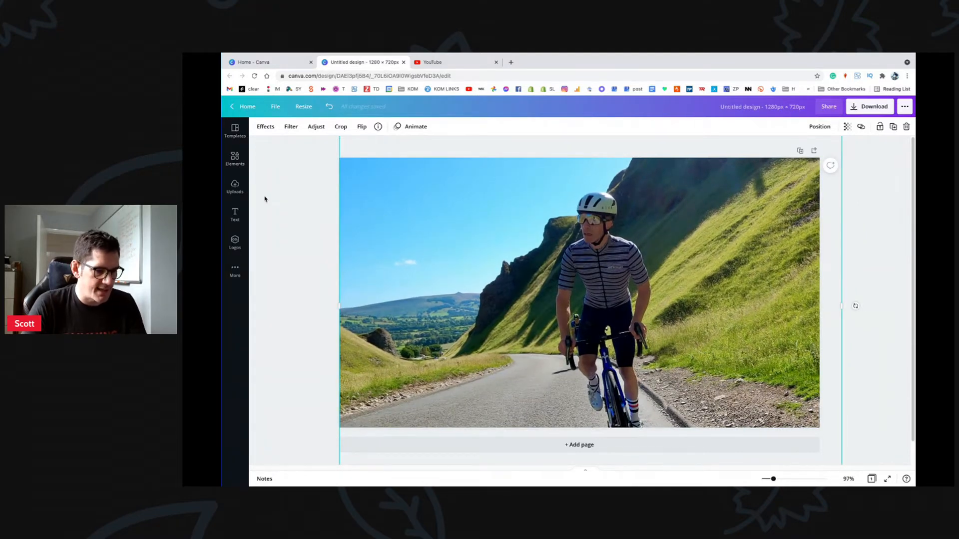
Step: Cut the cyclist out of the top photo copy with Background Remover, comparing it to the original
left_click(235, 159)
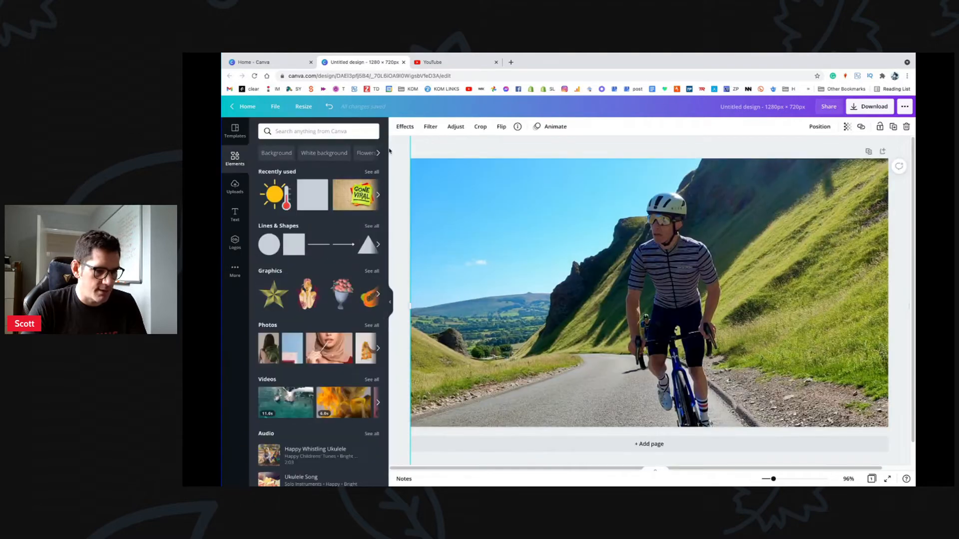
left_click(404, 128)
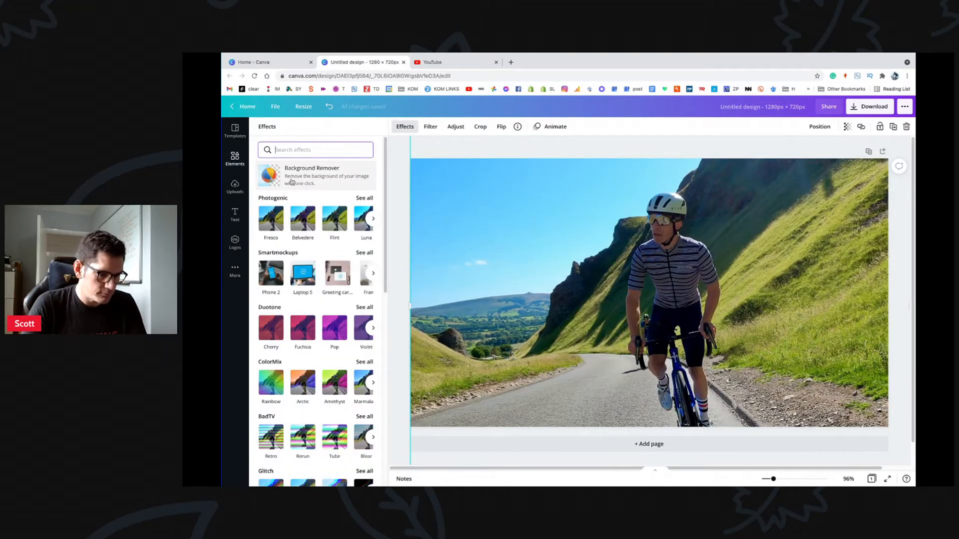
left_click(295, 181)
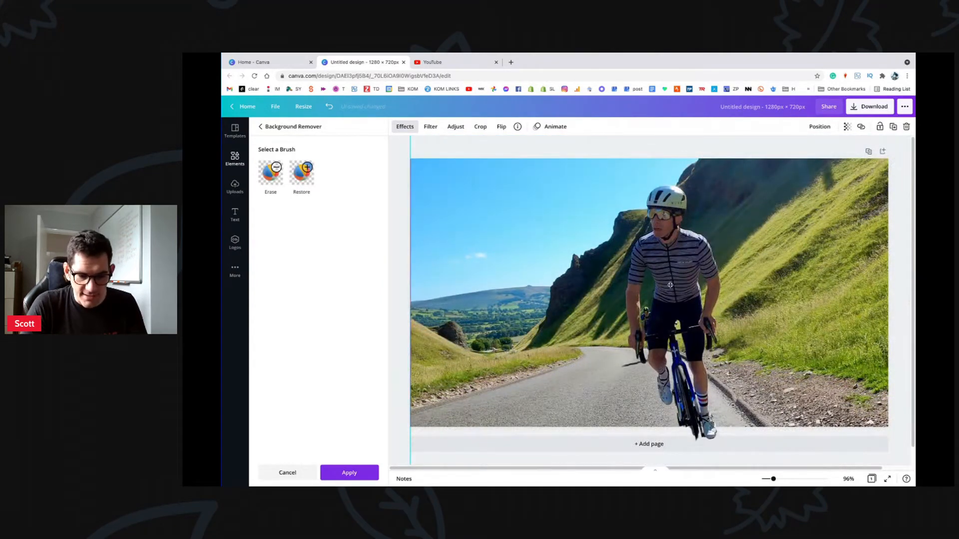
left_click_drag(670, 293, 543, 285)
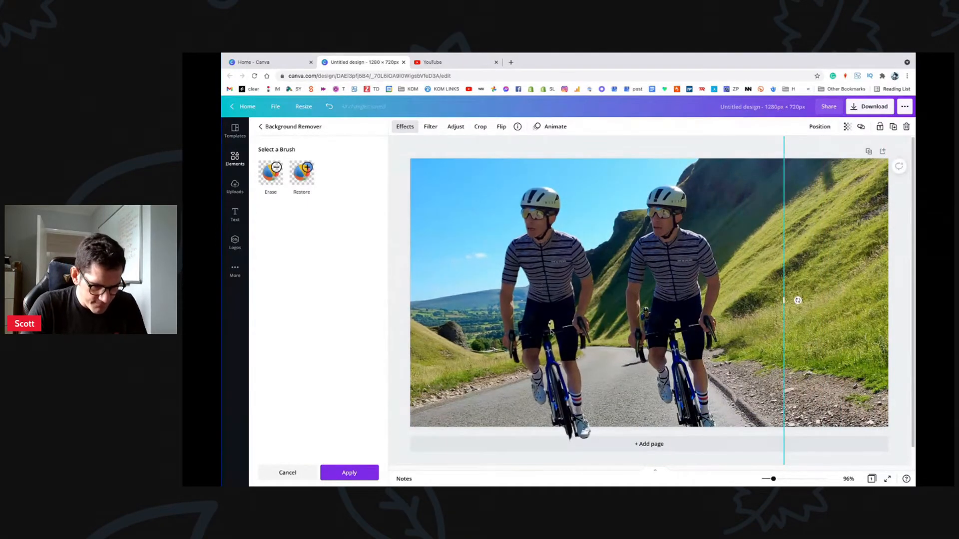
left_click_drag(543, 338, 556, 337)
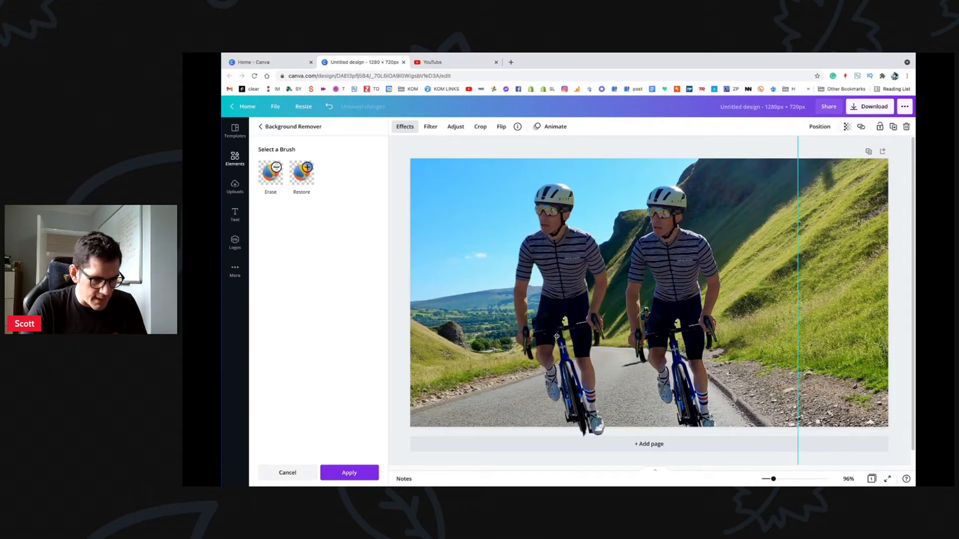
left_click(271, 183)
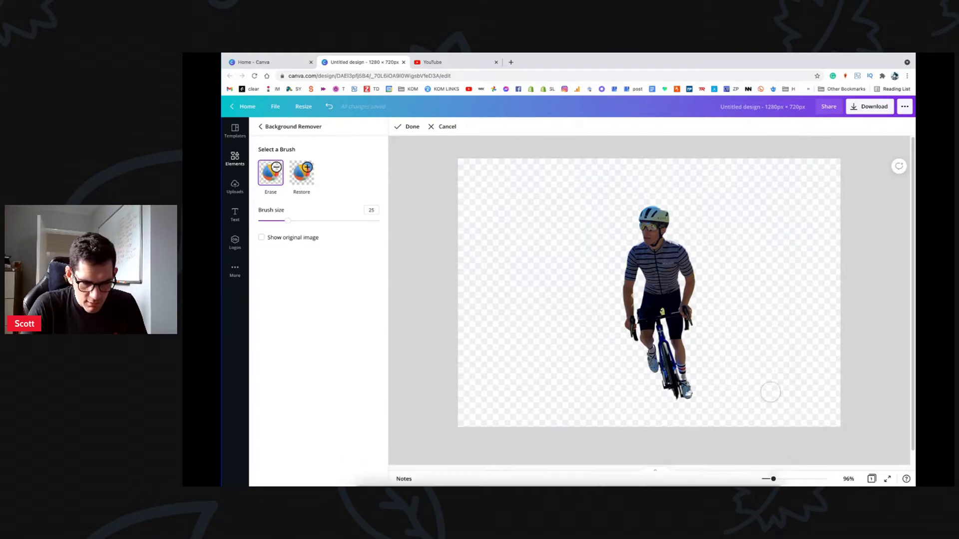
Step: At 500% zoom with brush size 3, erase the yellow bottle and the shorts' left edge
left_click_drag(775, 479, 829, 480)
scroll(706, 303, "down", 1)
scroll(705, 303, "right", 3)
scroll(705, 303, "down", 1)
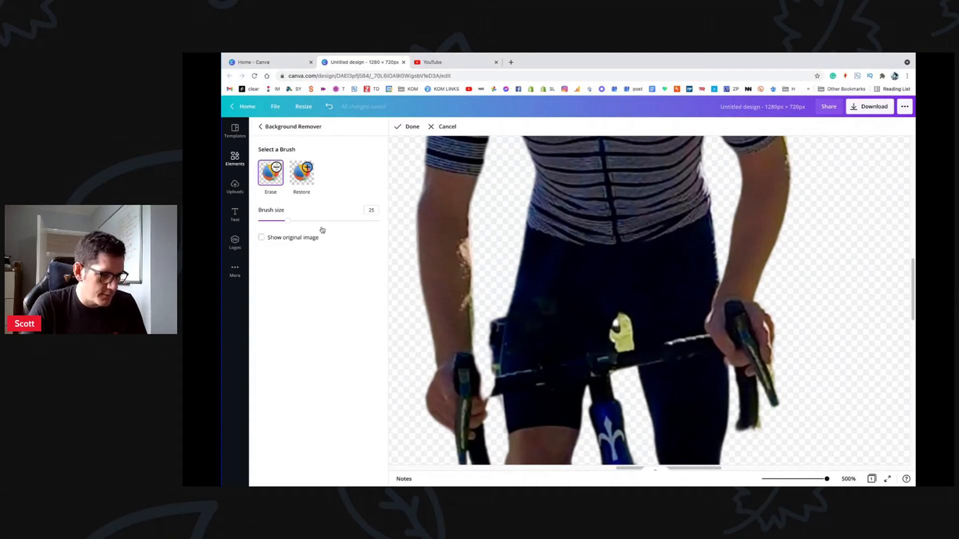
left_click_drag(289, 224, 261, 226)
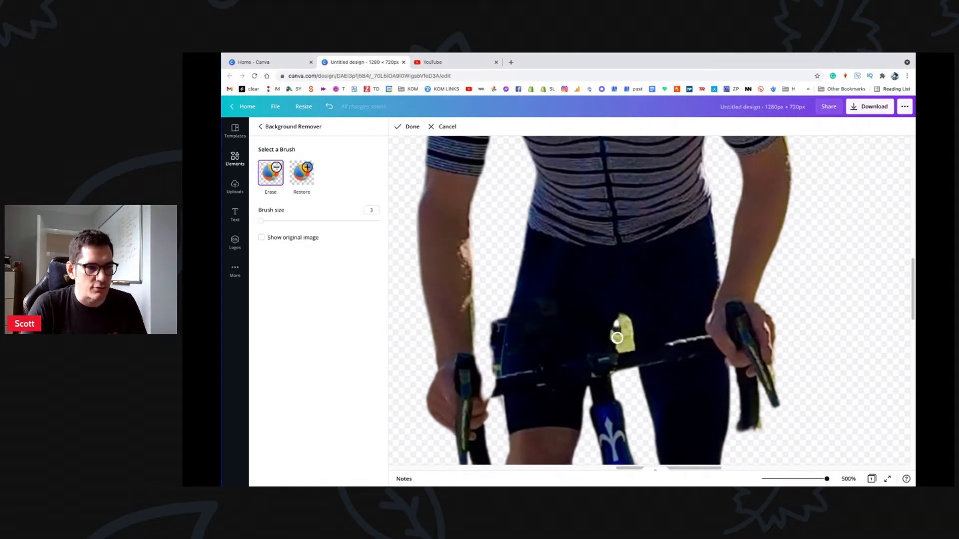
left_click_drag(621, 329, 619, 324)
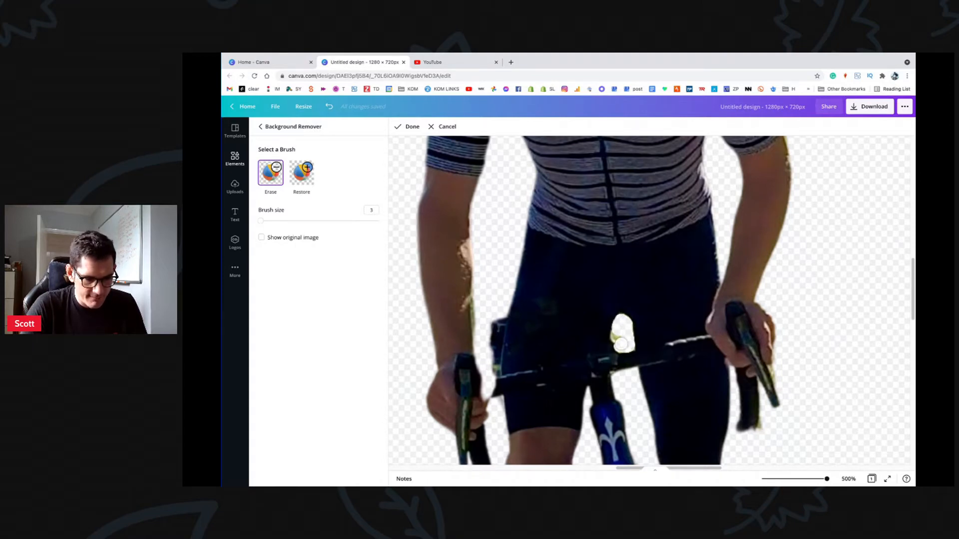
left_click_drag(621, 343, 619, 340)
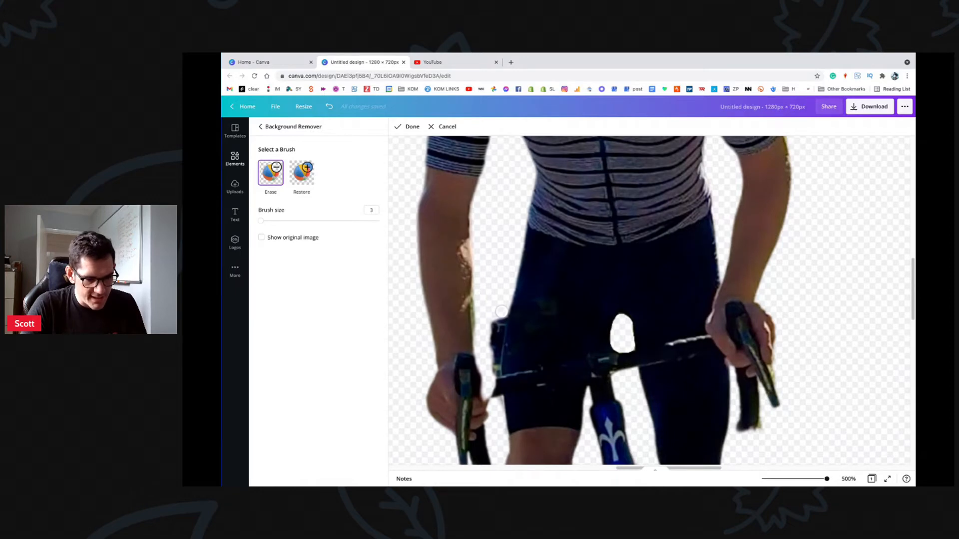
mouse_move(502, 311)
left_mouse_down()
mouse_move(492, 365)
mouse_move(492, 305)
left_mouse_up()
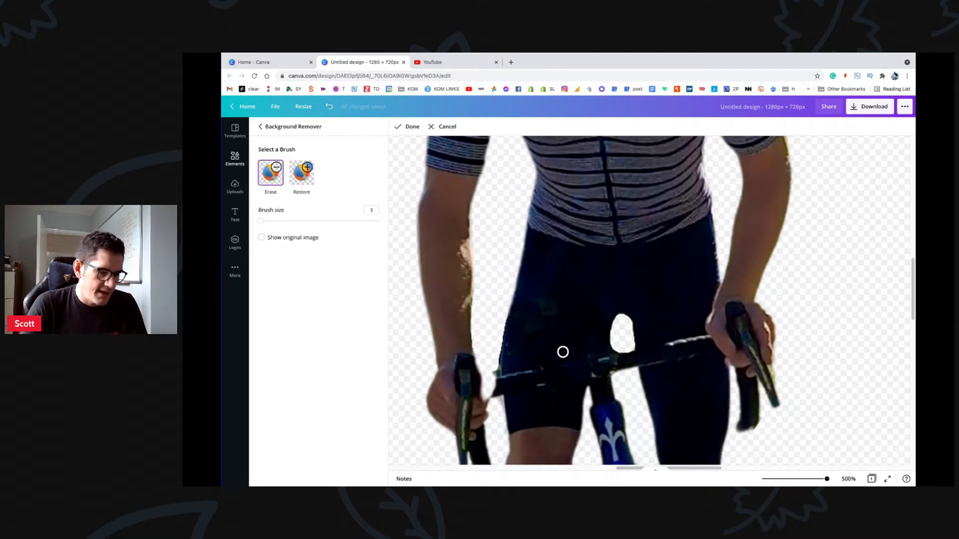
Step: Switch between Restore and Erase and toggle Show original image for reference
left_click(308, 182)
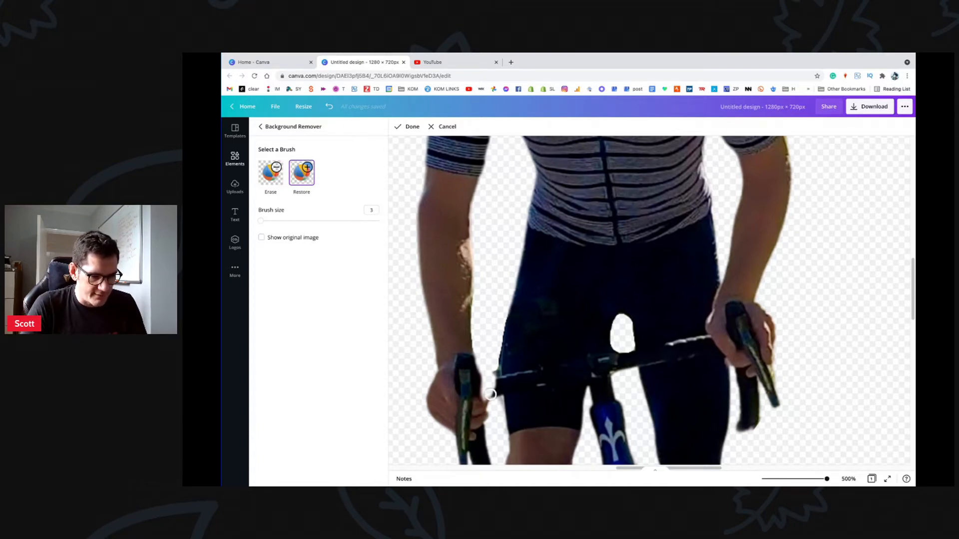
left_click(274, 238)
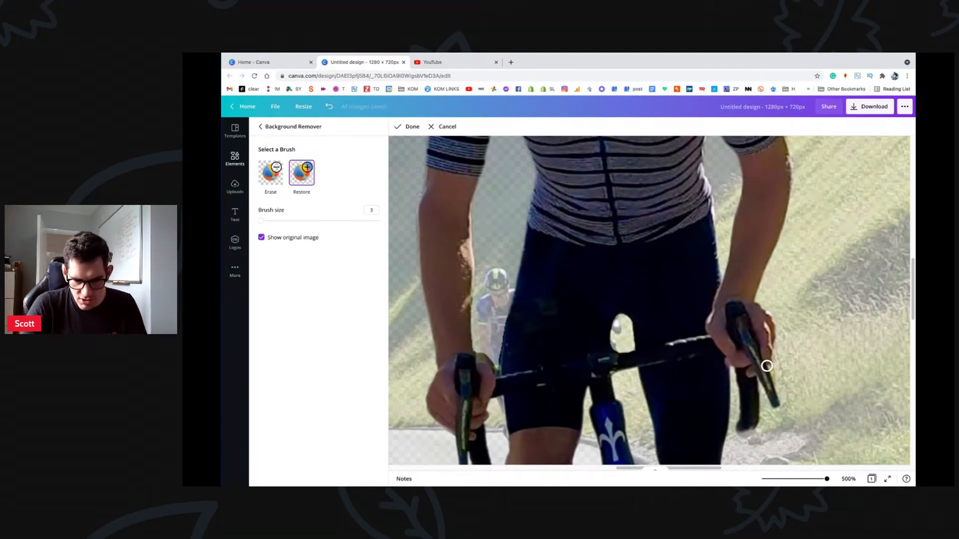
left_click(270, 174)
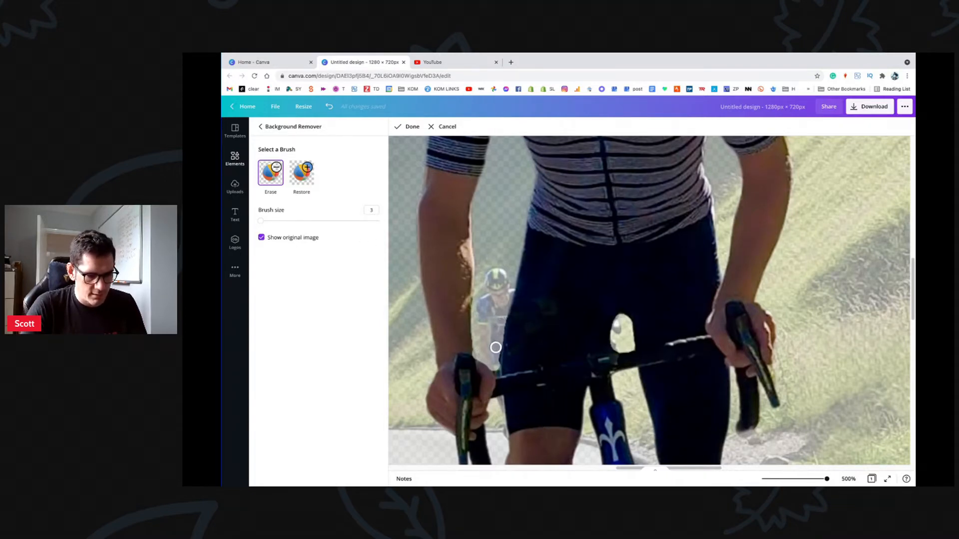
scroll(601, 300, "up", 10)
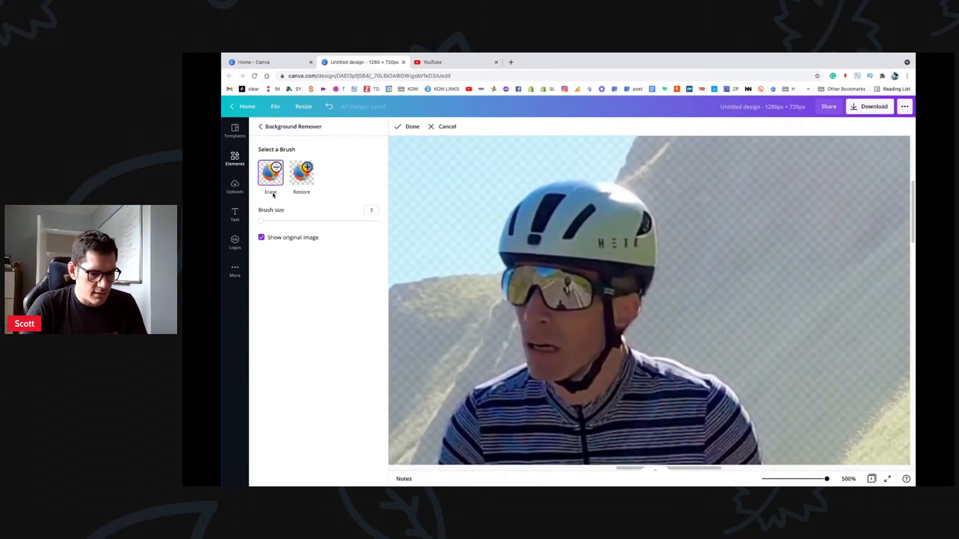
left_click(262, 238)
left_click(262, 238)
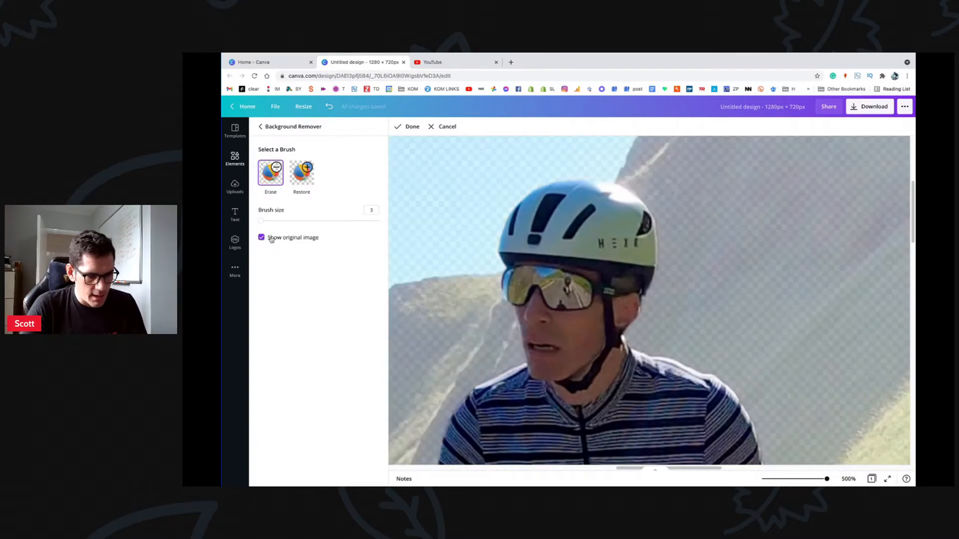
left_click(262, 238)
left_click(261, 238)
left_click(262, 238)
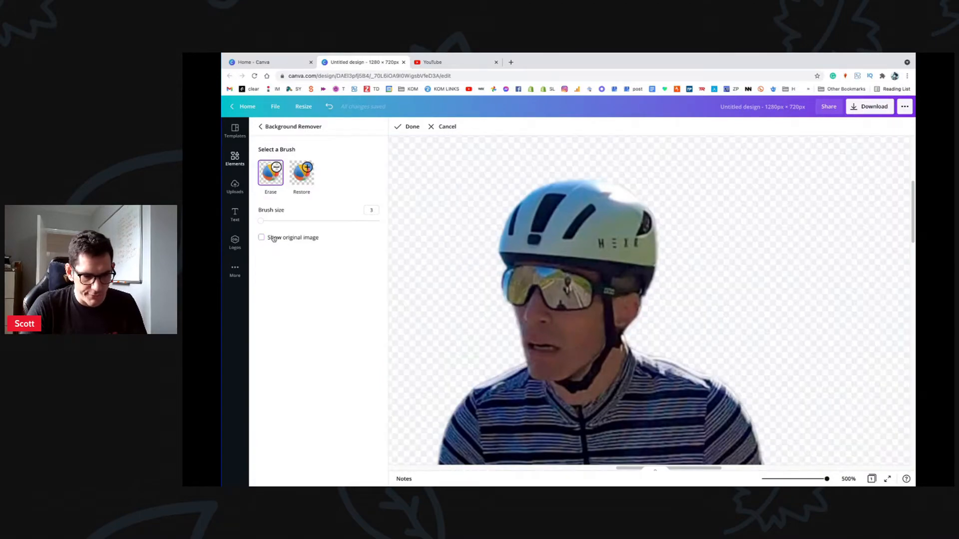
scroll(478, 274, "down", 1)
scroll(478, 275, "down", 10)
scroll(574, 284, "up", 5)
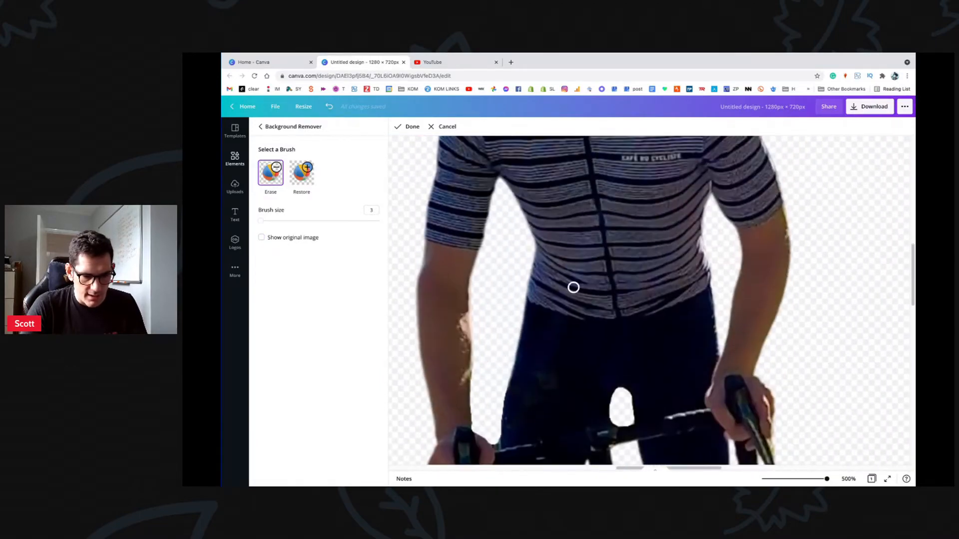
scroll(802, 349, "down", 1)
scroll(802, 348, "down", 5)
scroll(799, 348, "up", 1)
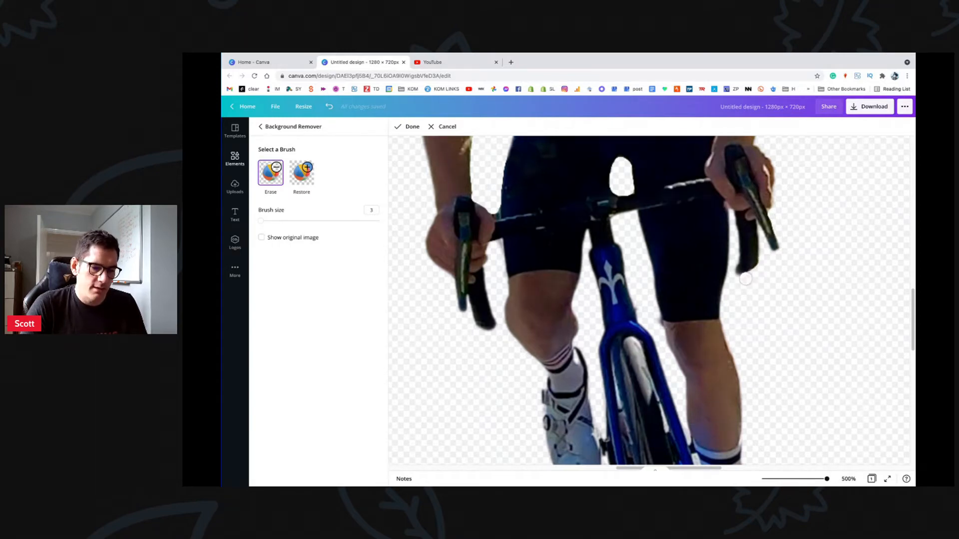
Step: Erase the right handlebar drop's tip, undoing the stray erase along the right hand
left_click_drag(739, 280, 758, 269)
mouse_move(759, 267)
left_mouse_down()
mouse_move(749, 210)
mouse_move(728, 187)
left_mouse_up()
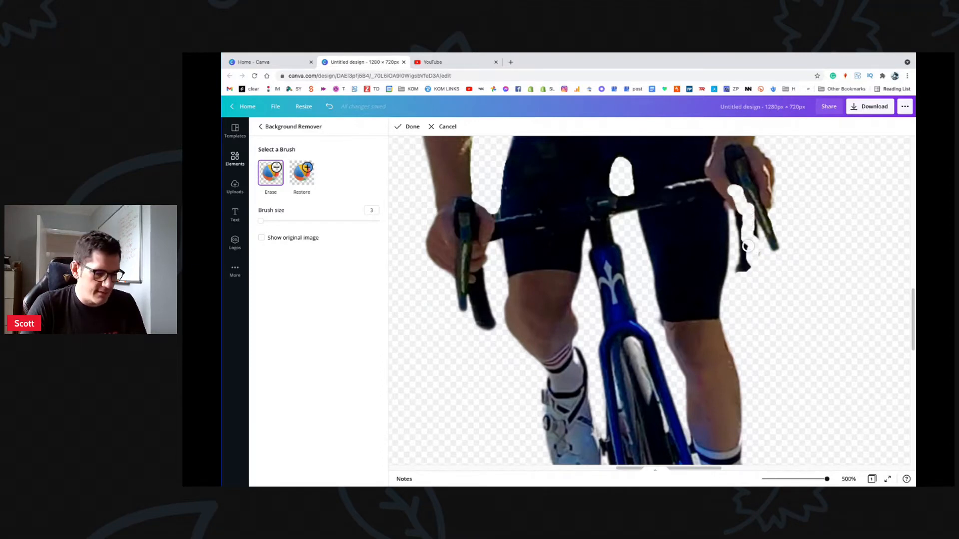
key("ctrl+z")
key("ctrl+z")
key("ctrl+z")
key("ctrl+z")
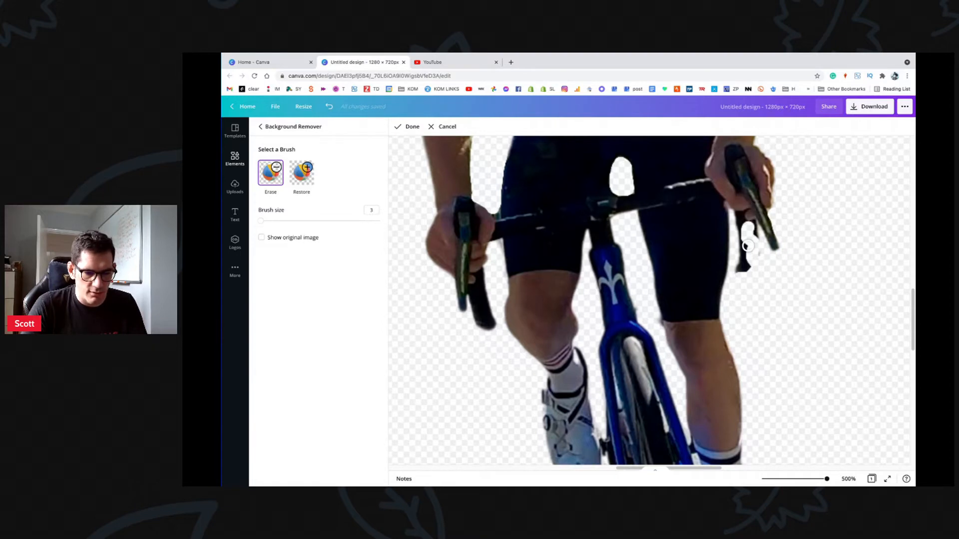
key("ctrl+z")
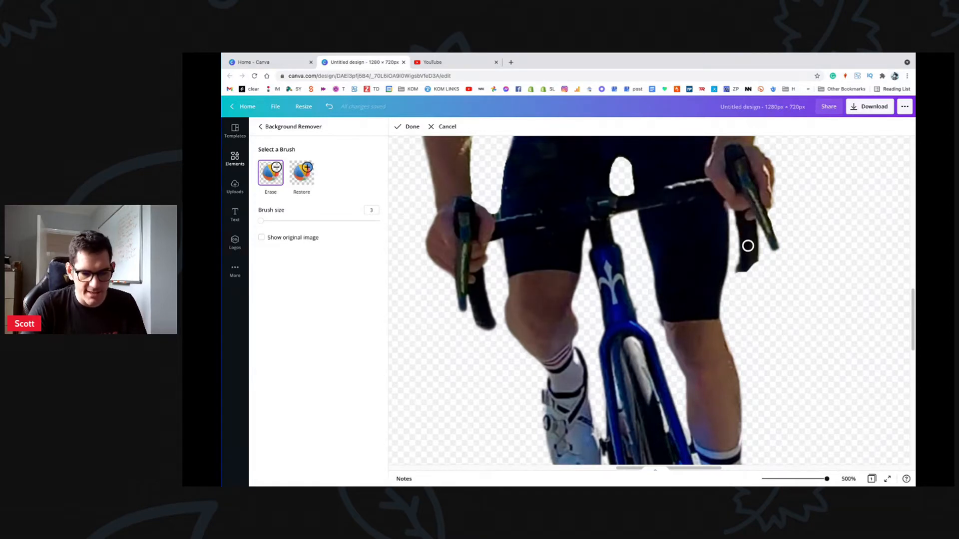
key("ctrl+z")
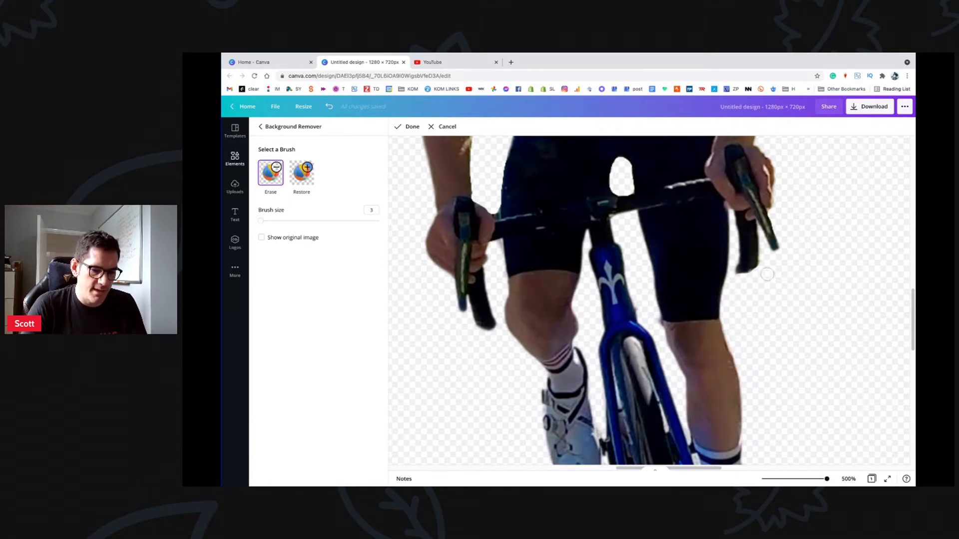
scroll(614, 248, "down", 2)
scroll(614, 248, "down", 2)
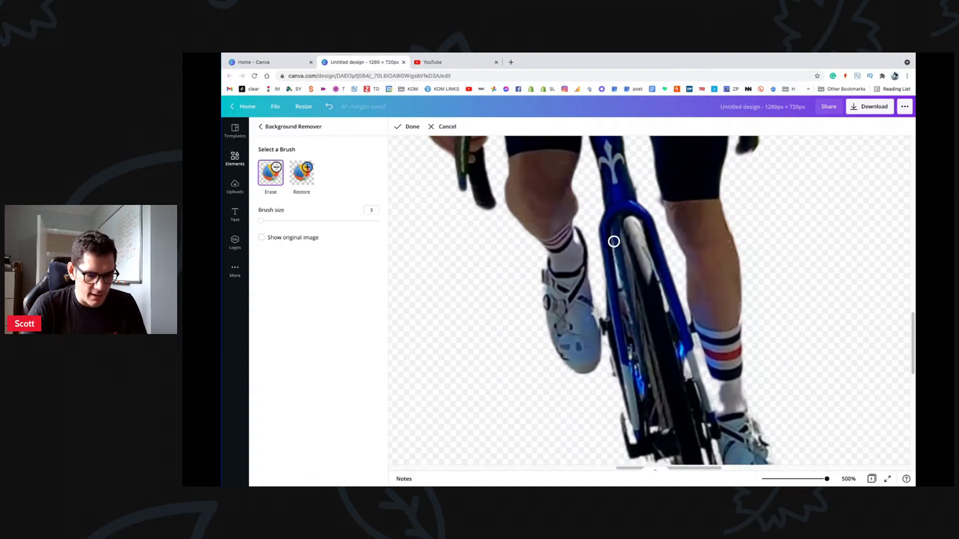
scroll(614, 156, "down", 1)
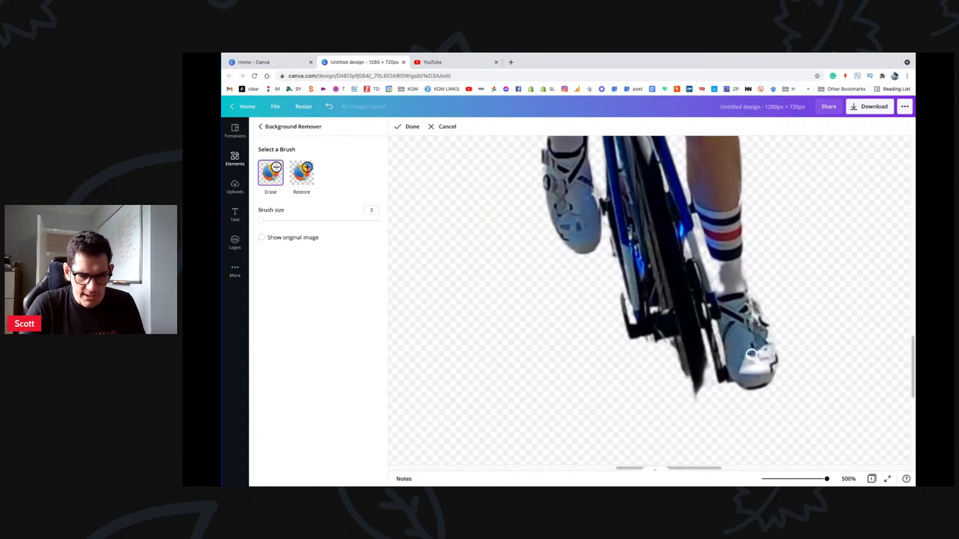
Step: Restore the rear wheel and frame strip beside the sock, then zoom out to check the cutout
left_click(303, 176)
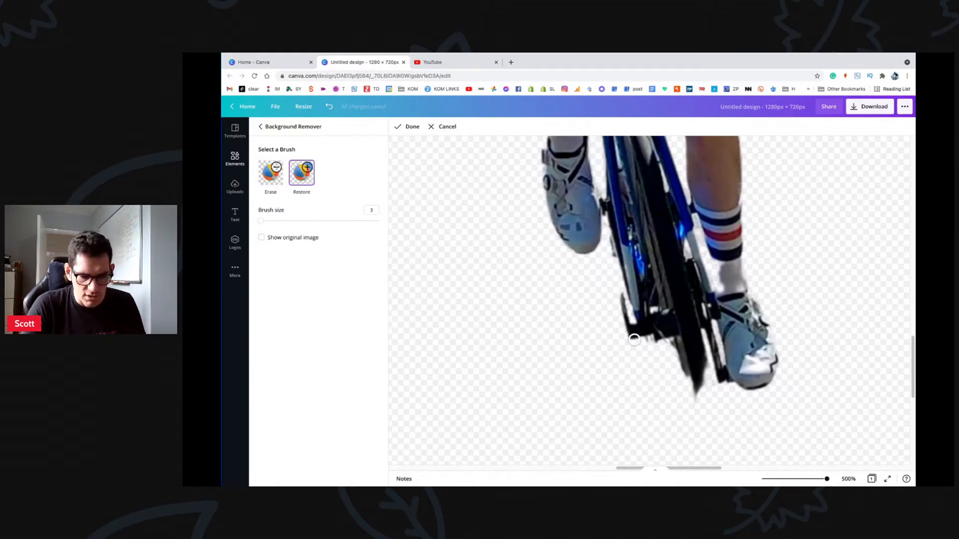
mouse_move(670, 347)
left_mouse_down()
mouse_move(669, 382)
mouse_move(688, 396)
mouse_move(702, 370)
mouse_move(703, 384)
mouse_move(701, 367)
mouse_move(704, 424)
mouse_move(699, 360)
mouse_move(717, 436)
mouse_move(701, 374)
left_mouse_up()
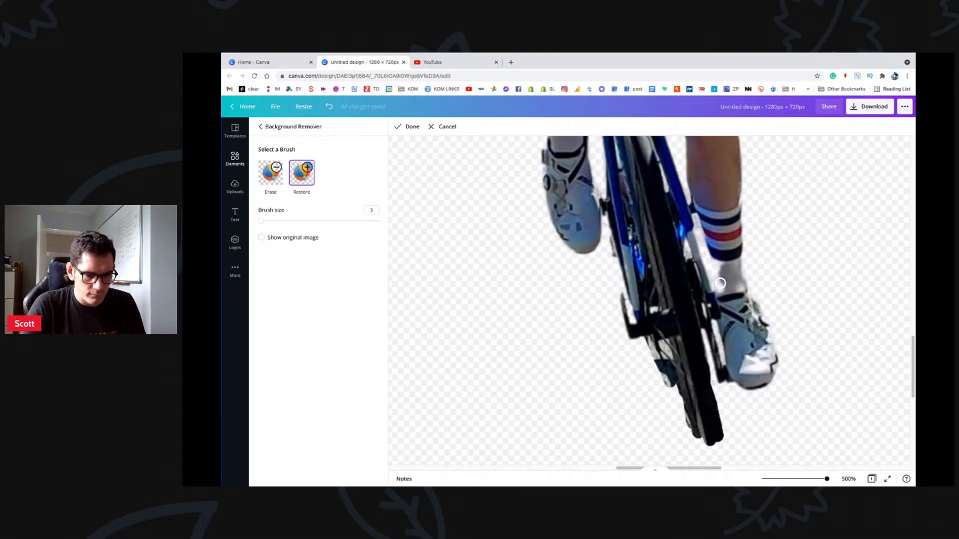
mouse_move(718, 258)
left_mouse_down()
mouse_move(717, 288)
mouse_move(717, 243)
mouse_move(717, 294)
mouse_move(710, 235)
left_mouse_up()
scroll(644, 385, "up", 6)
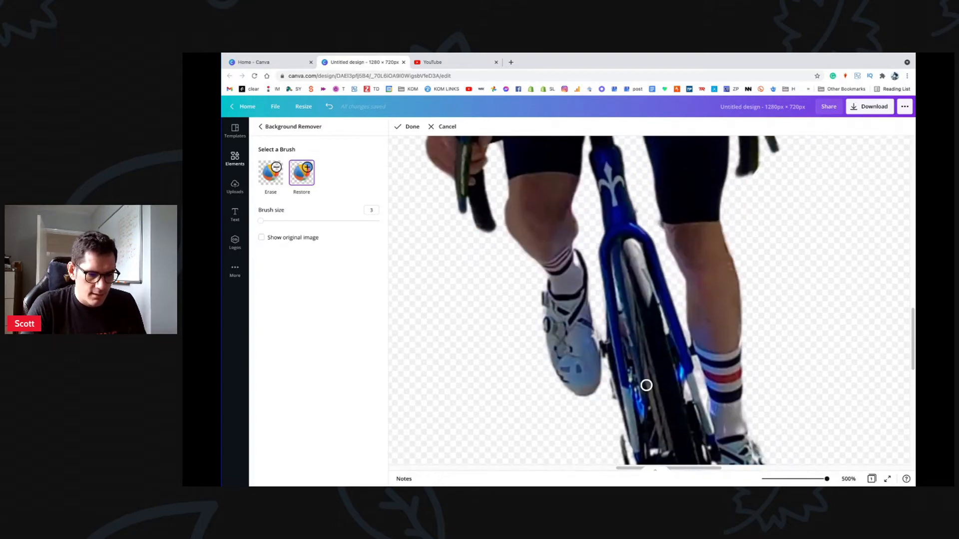
scroll(646, 244, "up", 3)
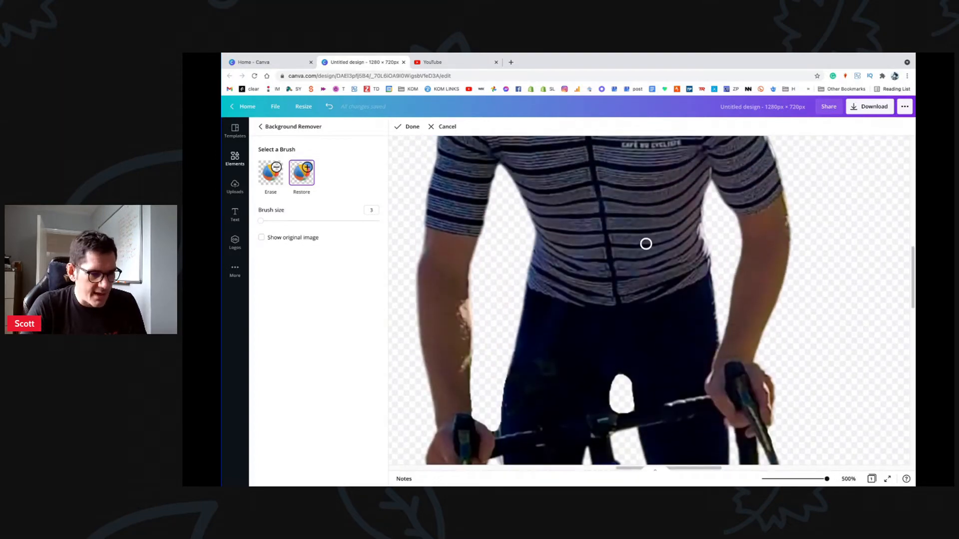
left_click_drag(827, 479, 773, 479)
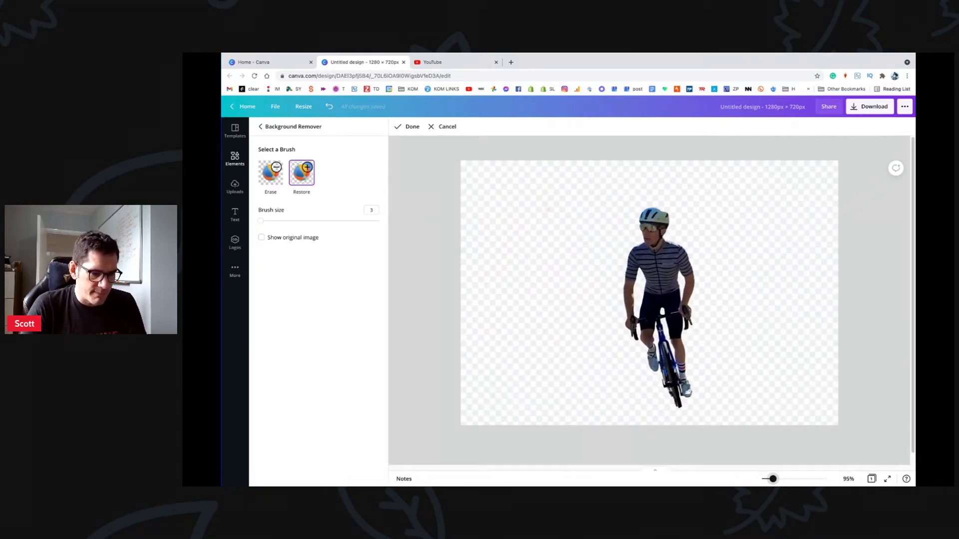
Step: Finish the background removal, then resize and line the cyclist cut-out up over the original rider
left_click(405, 127)
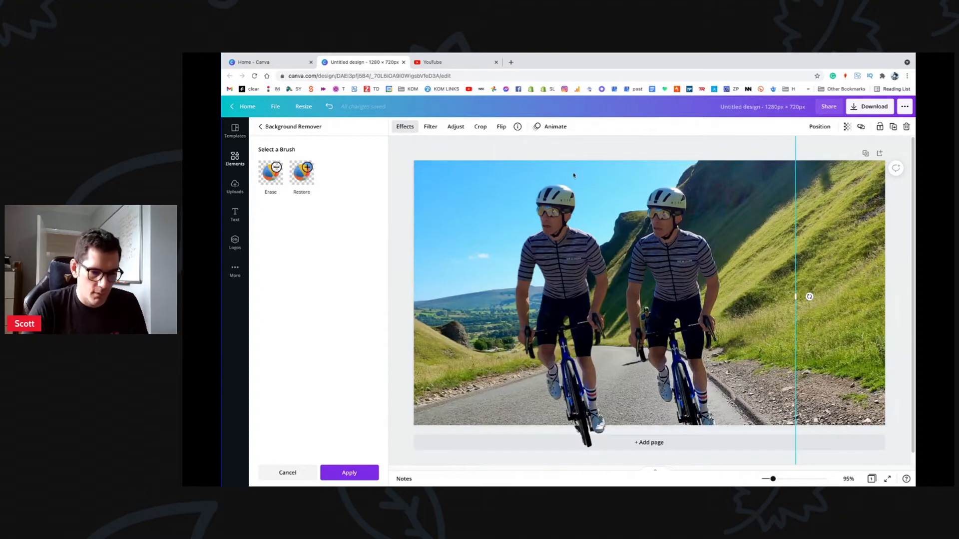
left_click_drag(567, 247, 667, 261)
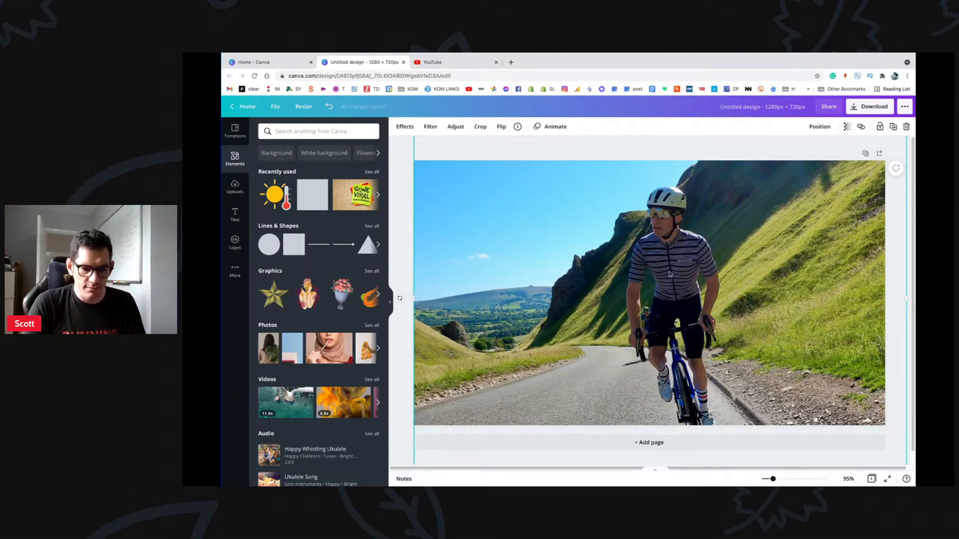
left_click_drag(669, 274, 620, 274)
left_click_drag(860, 292, 700, 270)
left_click_drag(619, 282, 728, 282)
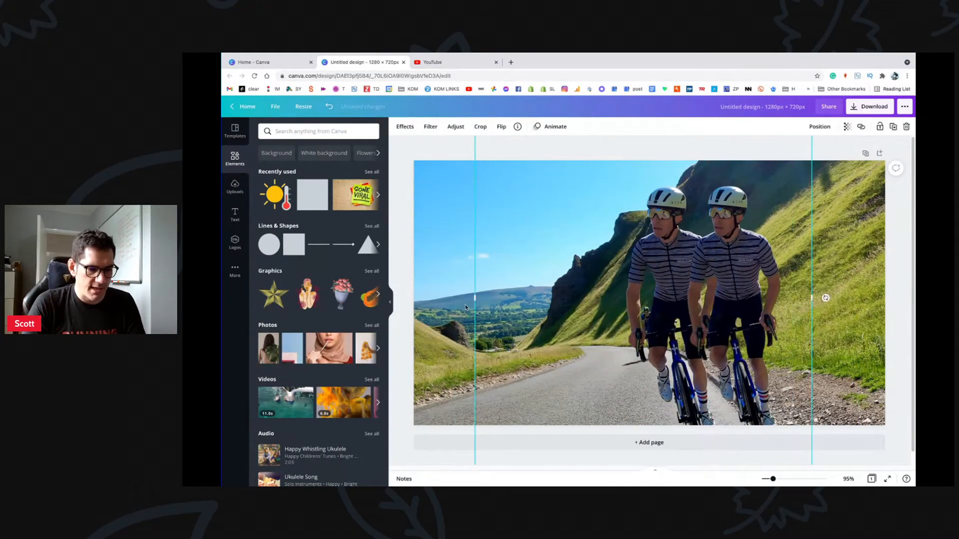
left_click_drag(472, 297, 667, 298)
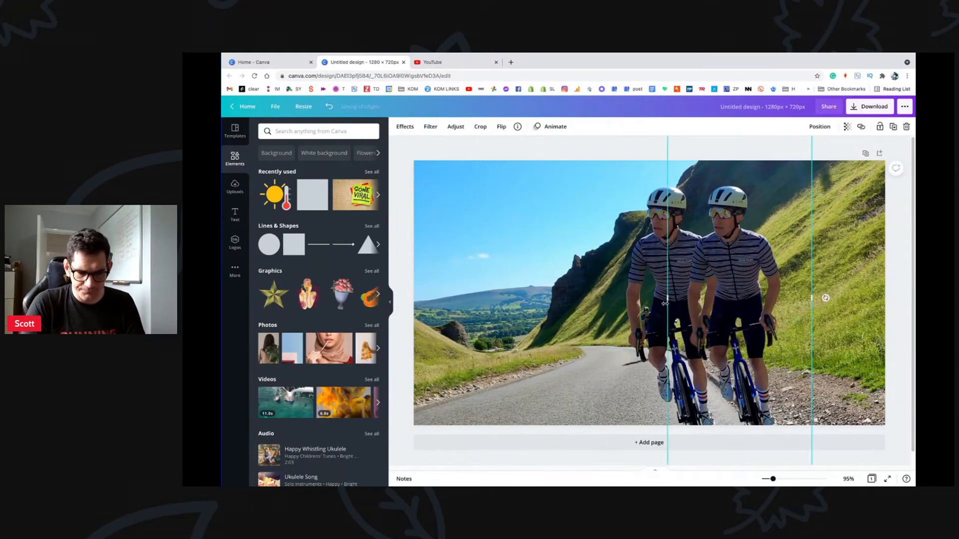
left_click_drag(723, 275, 663, 274)
left_click(807, 258)
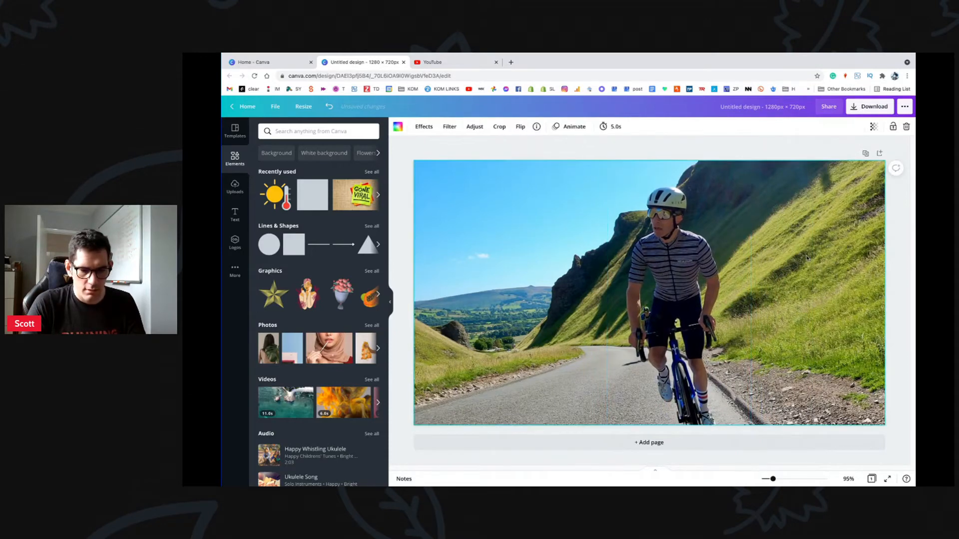
Step: Set the background photo's Blur to 3, zooming in to check the rider's edges stay sharp
left_click(474, 126)
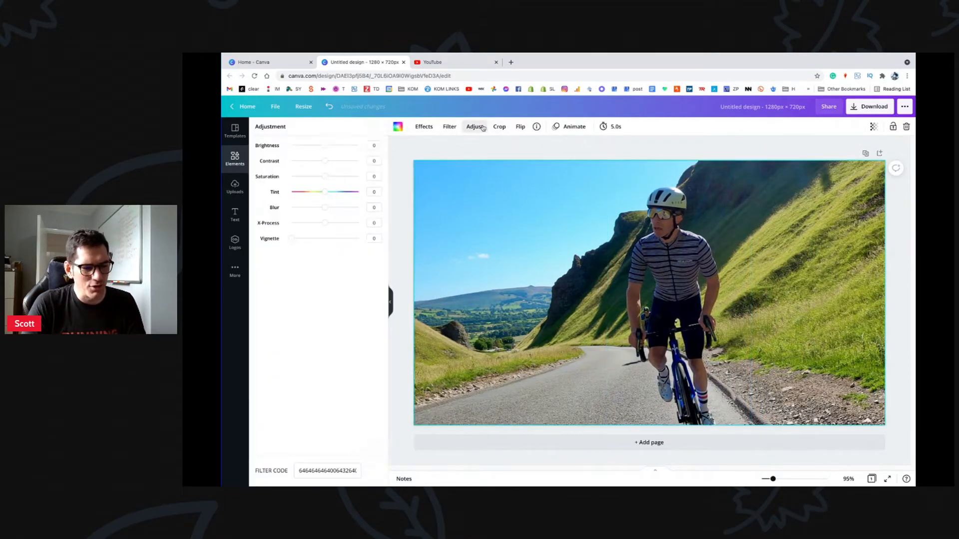
left_click(325, 209)
mouse_move(326, 209)
left_mouse_down()
mouse_move(307, 209)
mouse_move(351, 207)
mouse_move(338, 207)
mouse_move(400, 223)
mouse_move(356, 209)
mouse_move(327, 215)
left_mouse_up()
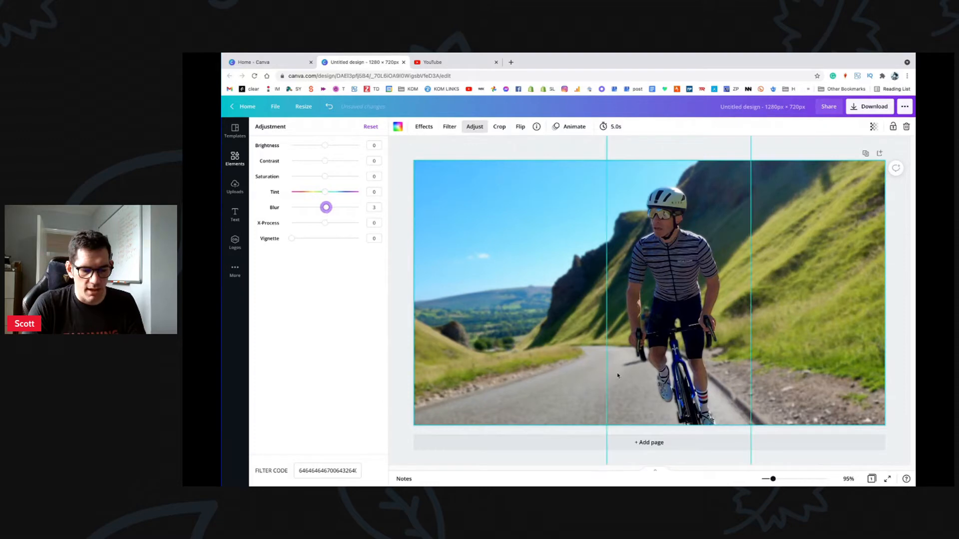
mouse_move(776, 484)
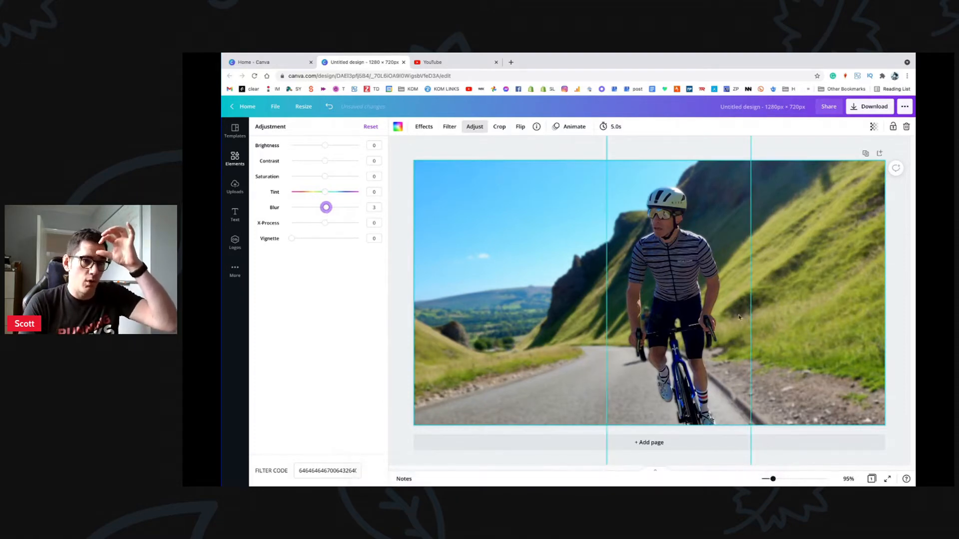
mouse_move(779, 479)
left_mouse_down()
mouse_move(827, 480)
mouse_move(766, 480)
left_mouse_up()
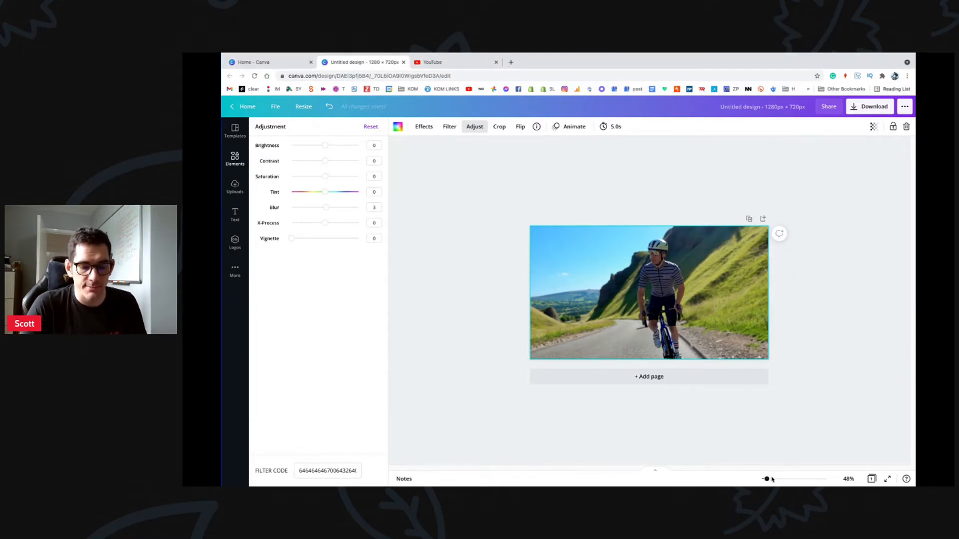
left_click_drag(770, 480, 773, 479)
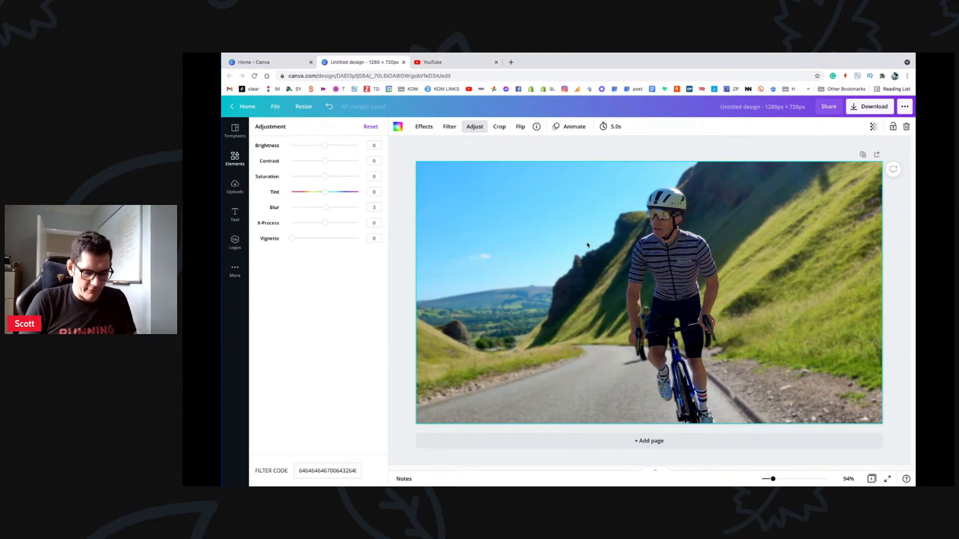
Step: Give the cyclist cut-out Brightness 19, Contrast 25 and Saturation 12
left_click(694, 252)
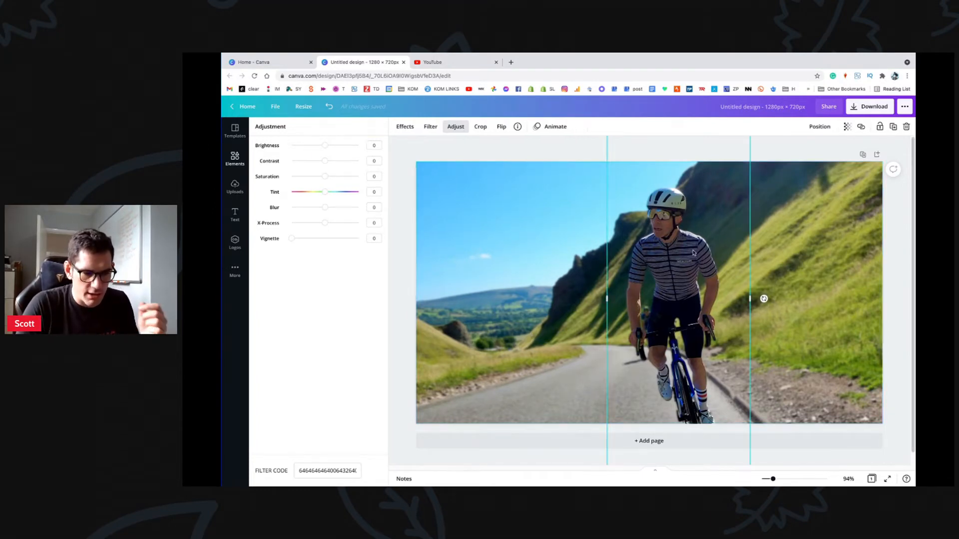
left_click(405, 127)
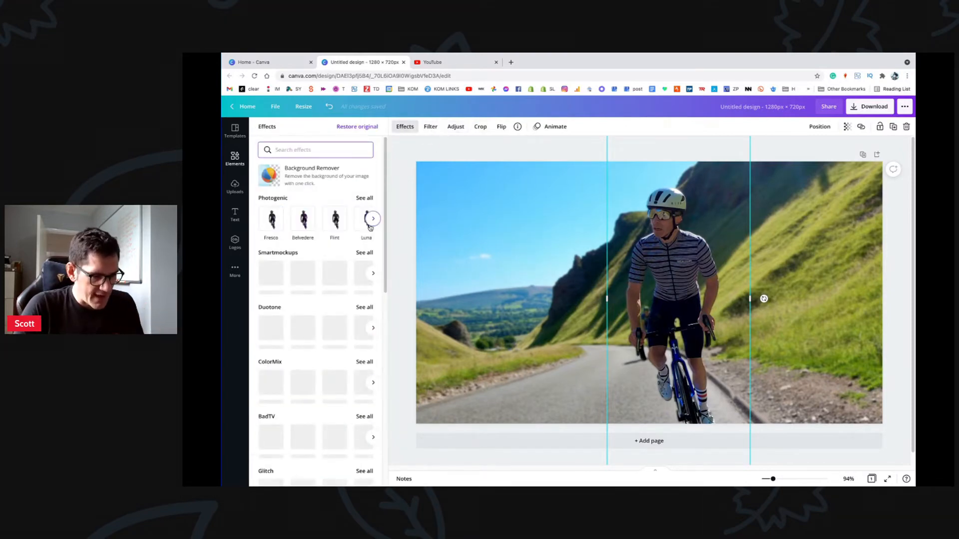
left_click(455, 127)
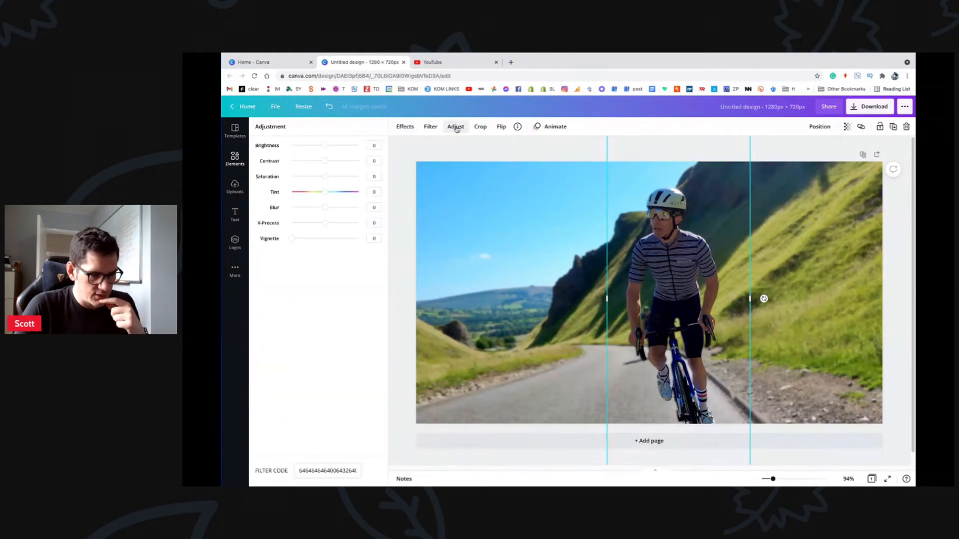
left_click_drag(327, 146, 334, 160)
left_click(511, 213)
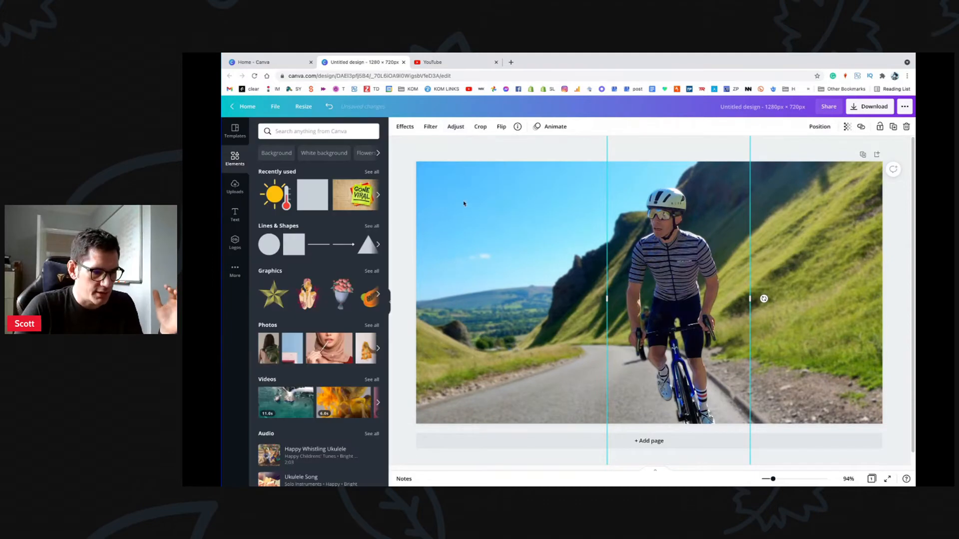
left_click(456, 126)
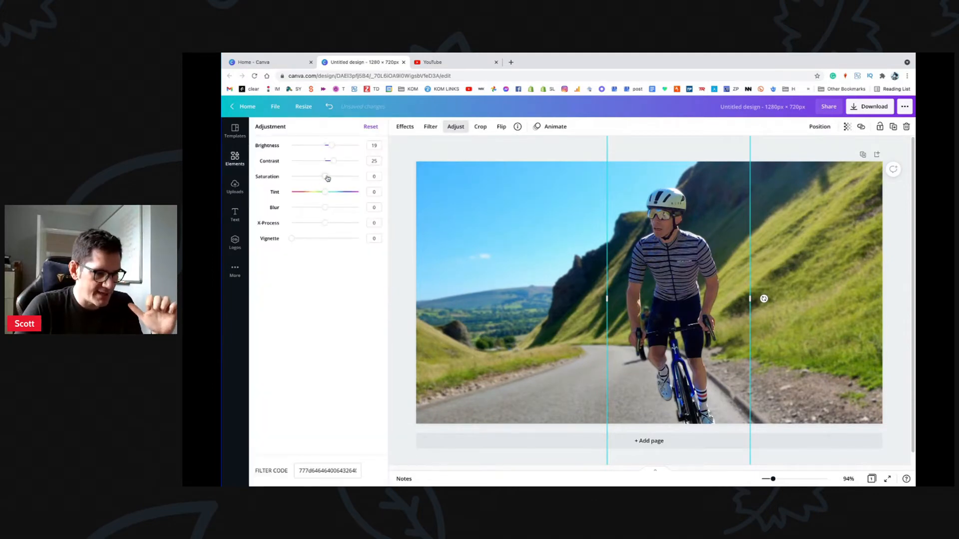
left_click_drag(325, 177, 359, 176)
left_click_drag(328, 176, 329, 176)
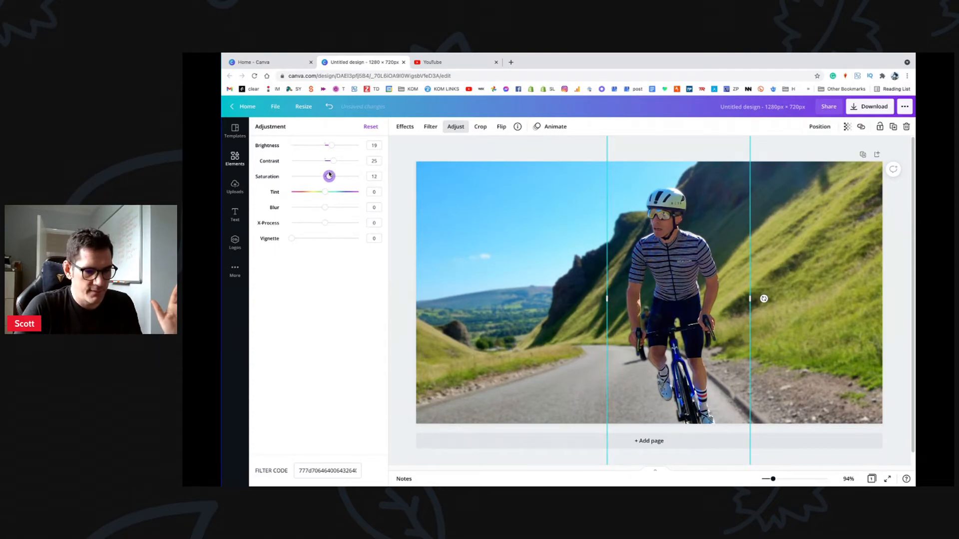
left_click(530, 197)
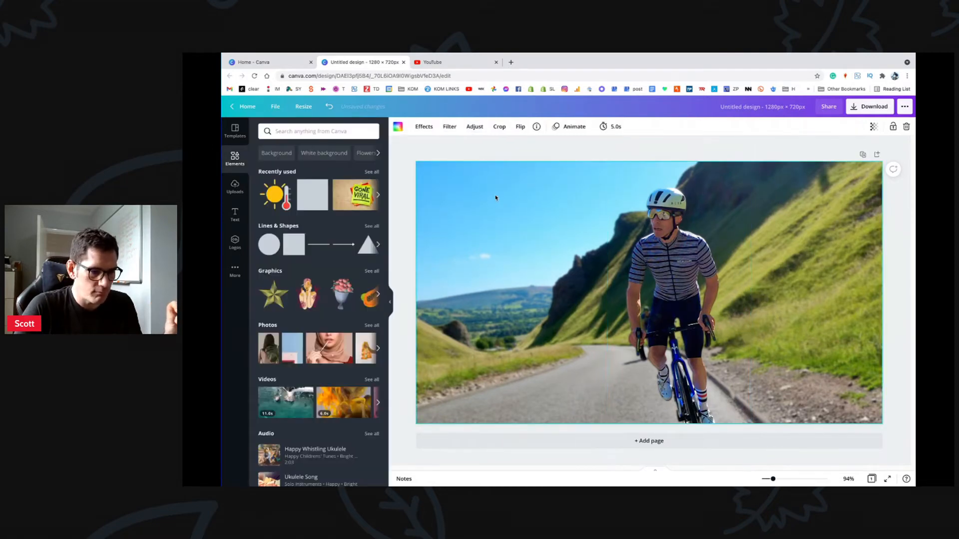
Step: Give the background photo Contrast 6 and Saturation 7, leaving Vignette at 0
left_click(474, 127)
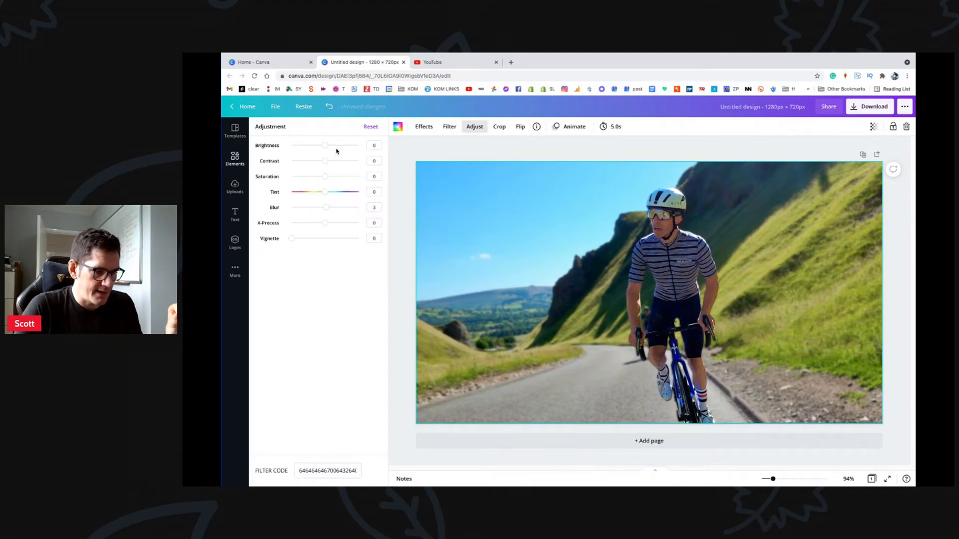
left_click_drag(324, 161, 327, 160)
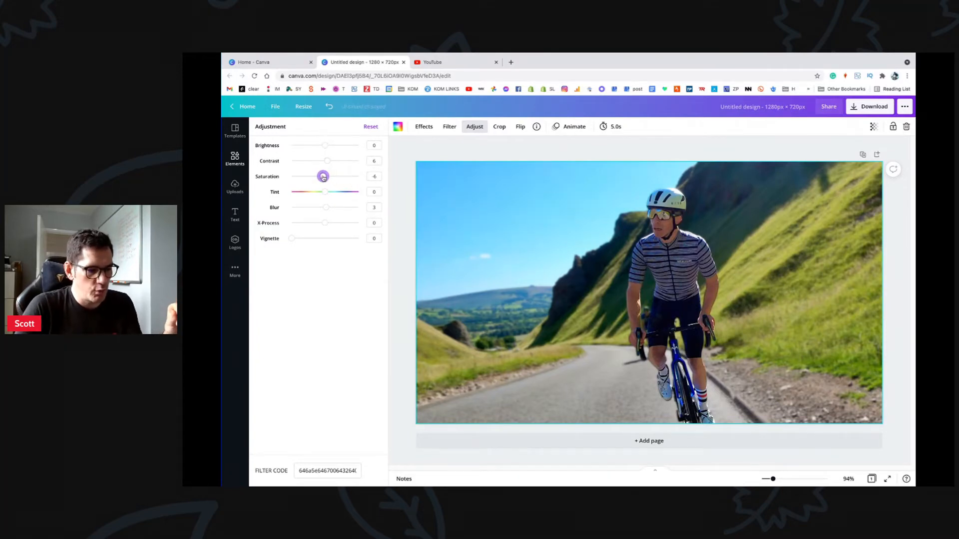
mouse_move(325, 177)
left_mouse_down()
mouse_move(349, 177)
mouse_move(327, 176)
left_mouse_up()
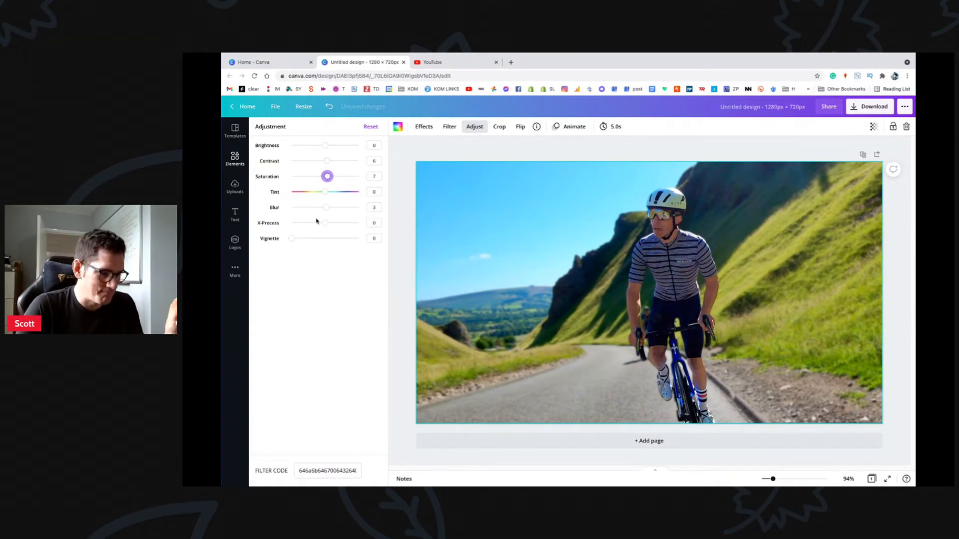
mouse_move(294, 240)
left_mouse_down()
mouse_move(376, 241)
mouse_move(291, 238)
left_mouse_up()
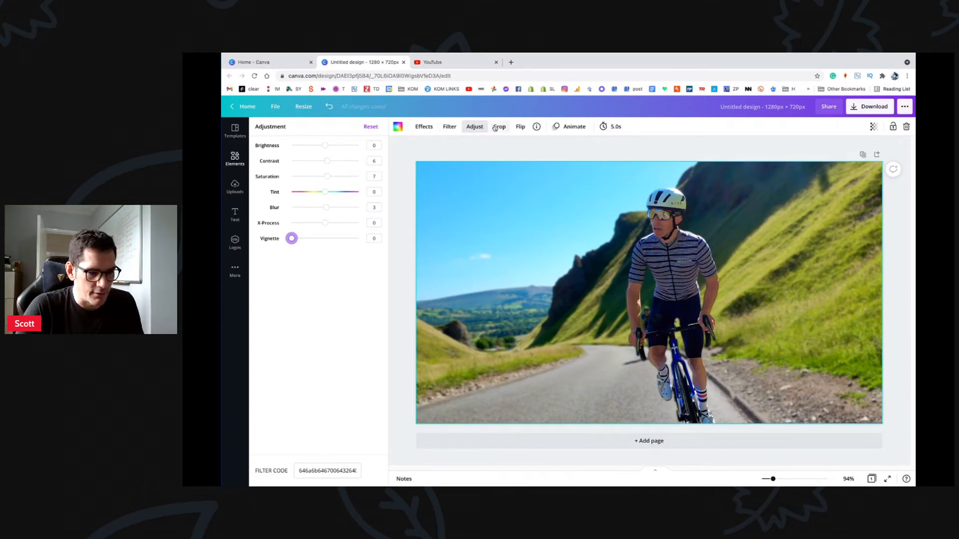
Step: Add a heading text box to the design from the text options
left_click(237, 220)
left_click(237, 219)
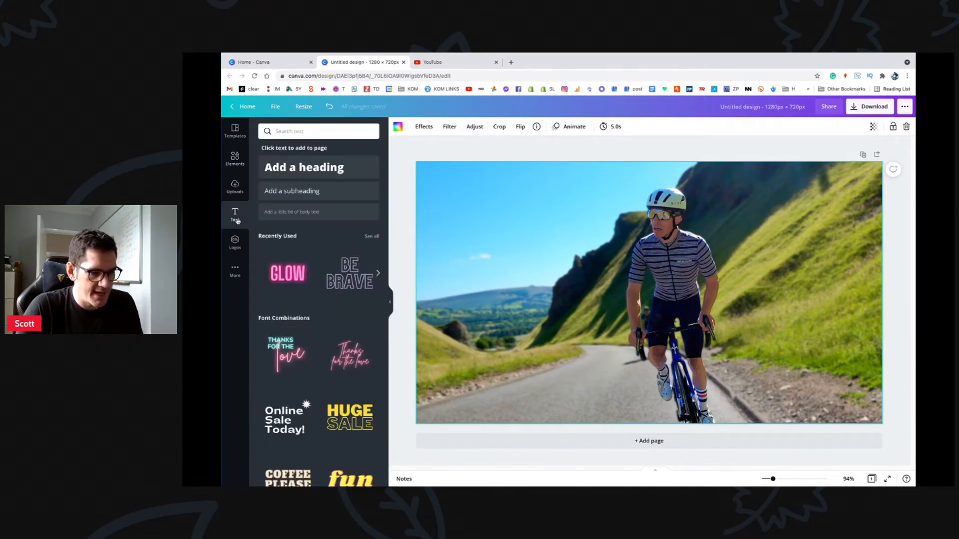
scroll(367, 352, "down", 7)
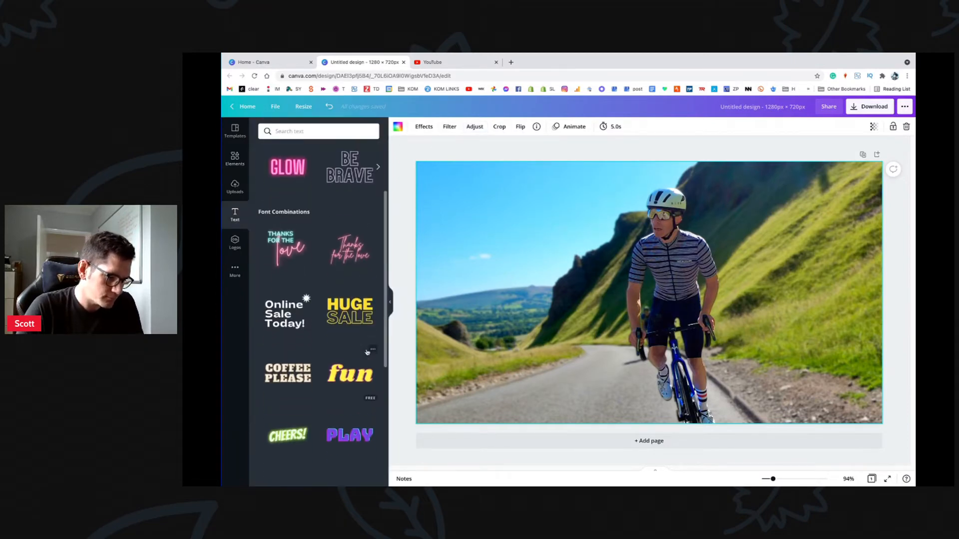
scroll(367, 352, "down", 5)
scroll(367, 352, "up", 12)
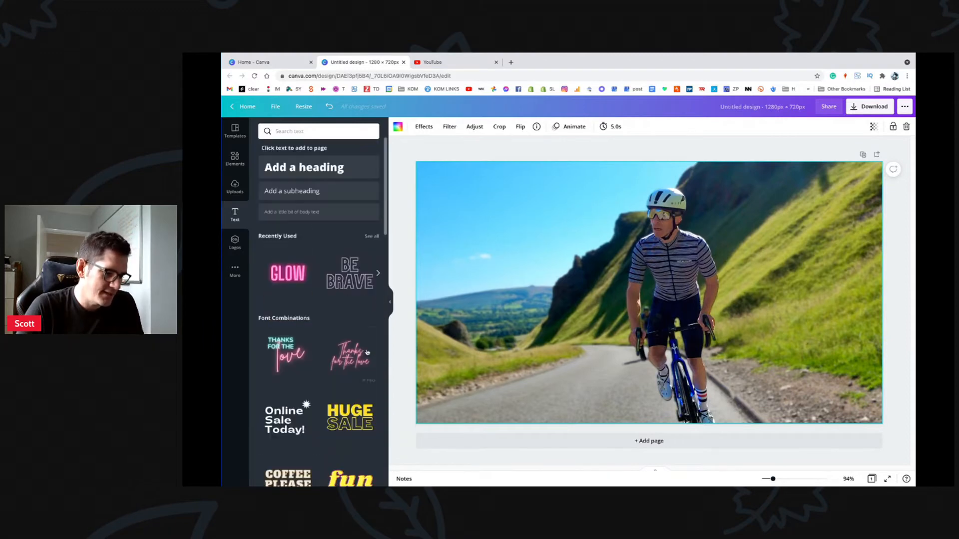
scroll(367, 352, "down", 9)
scroll(367, 352, "down", 5)
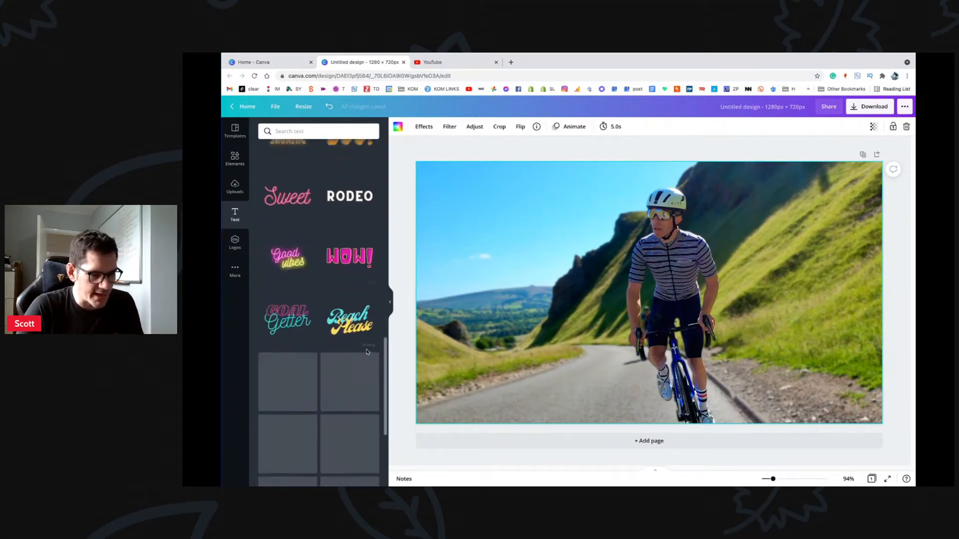
scroll(367, 352, "up", 4)
scroll(367, 352, "down", 4)
scroll(367, 353, "down", 3)
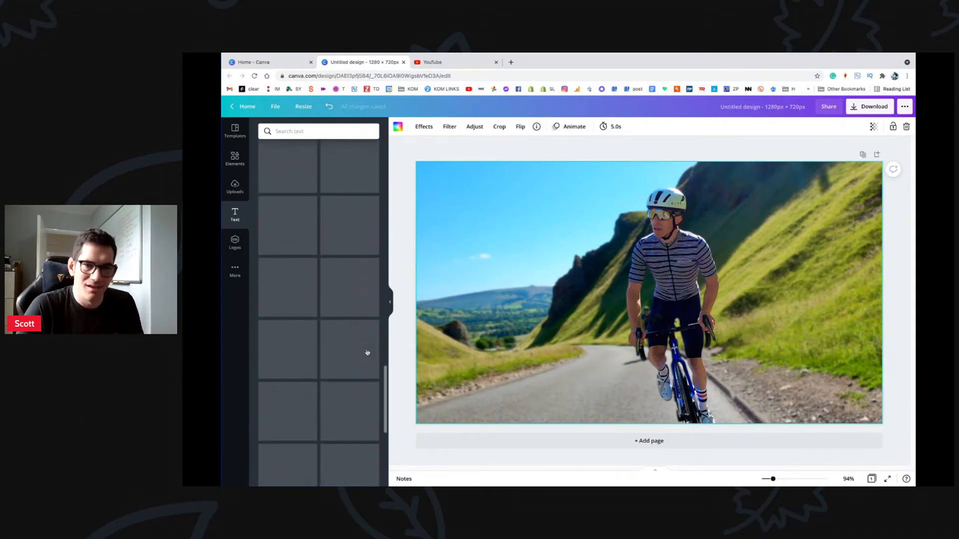
scroll(367, 352, "down", 2)
scroll(367, 352, "up", 15)
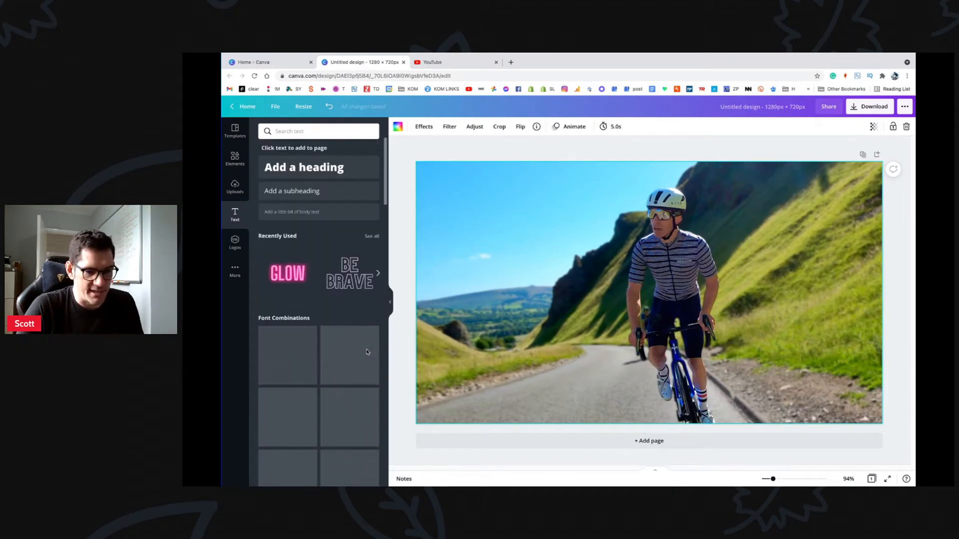
left_click(334, 173)
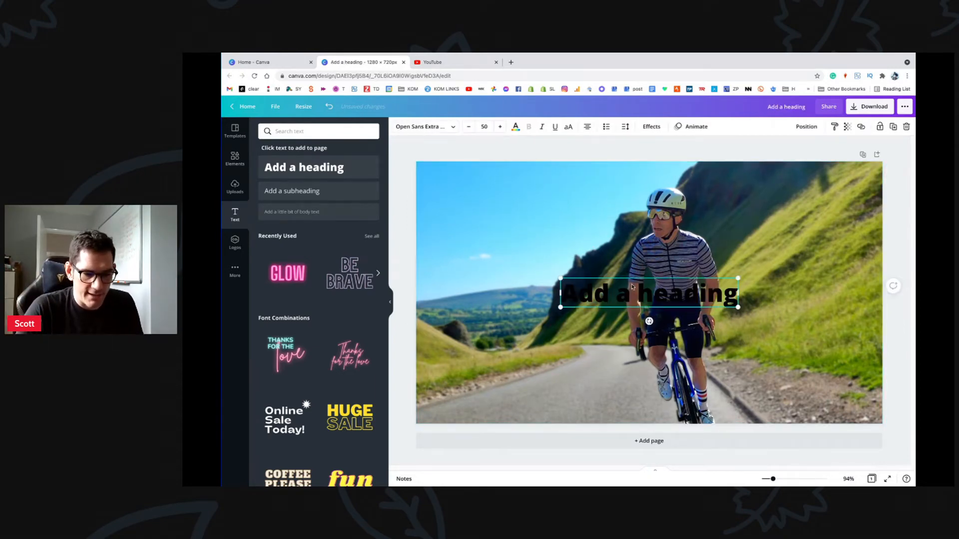
Step: Change the heading's text to 'PEAK DISTRICT'
left_click_drag(632, 287, 506, 219)
double_click(509, 224)
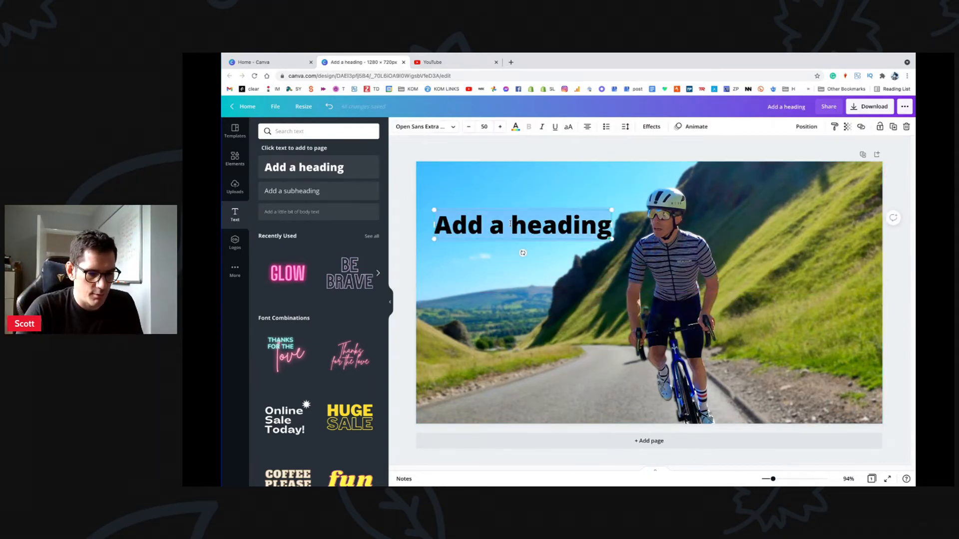
type("PEAK")
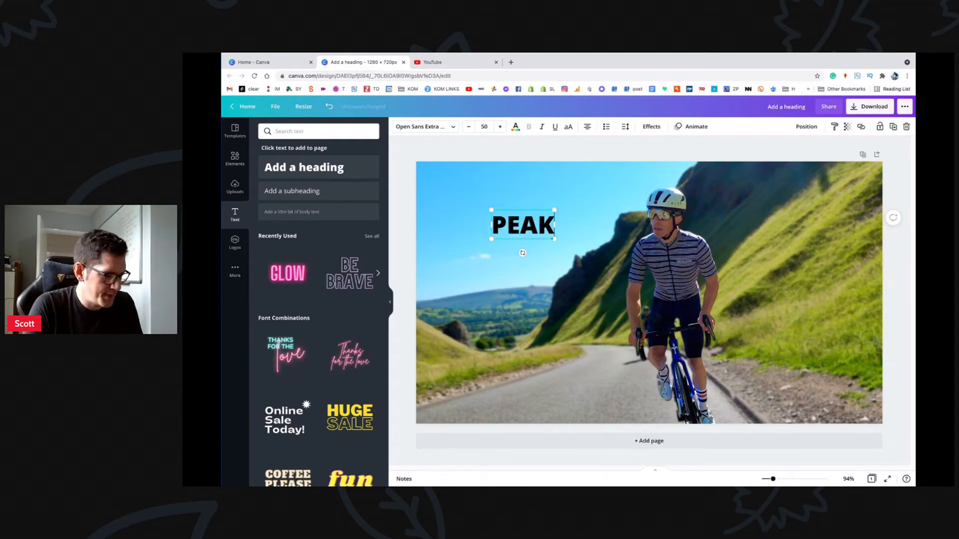
type(" DISTRICT")
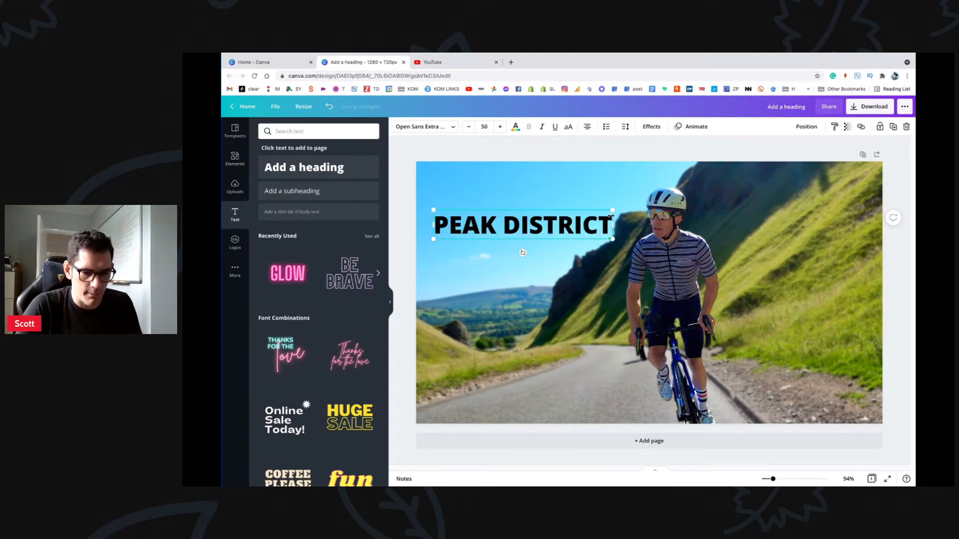
left_click(568, 193)
Step: Position the heading across the cyclist and enlarge it to size 84.3
left_click(561, 225)
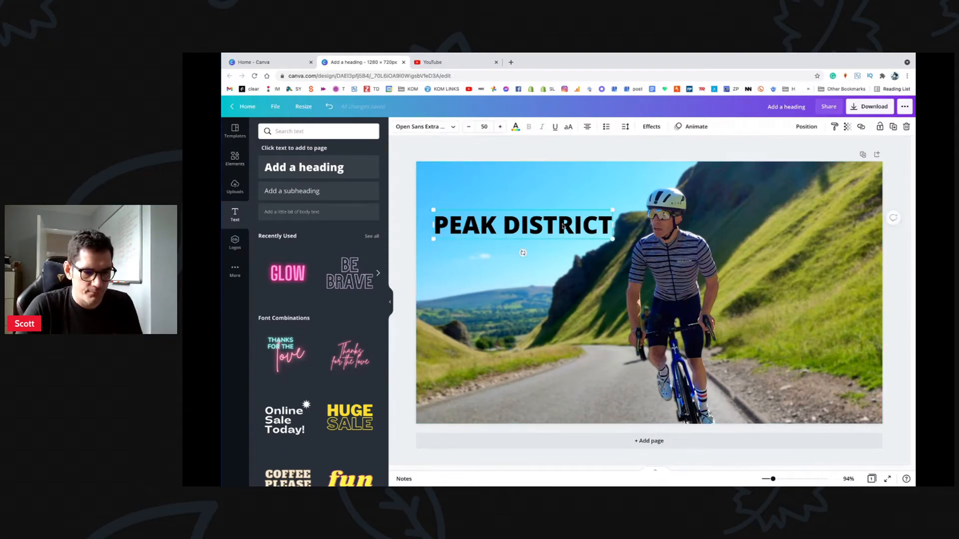
left_click_drag(562, 224, 842, 246)
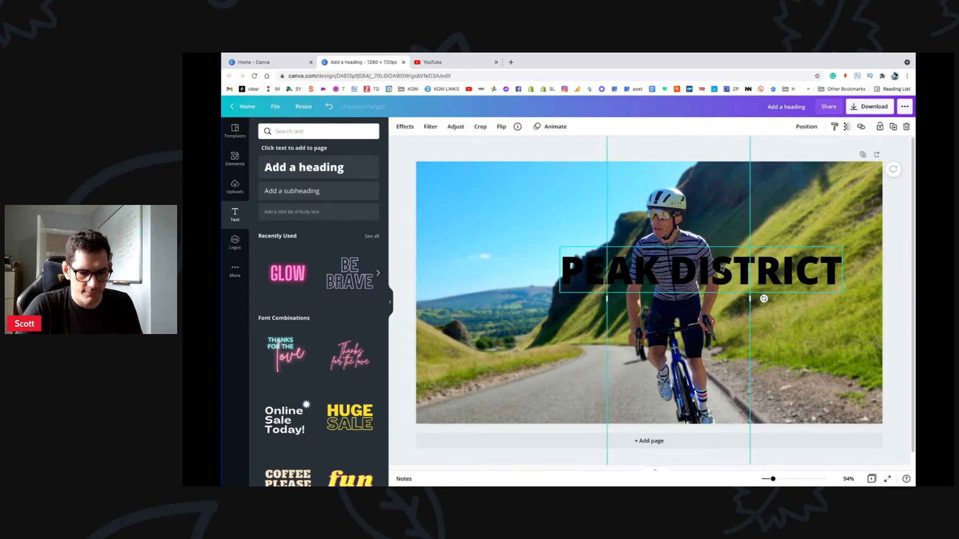
left_click_drag(724, 269, 674, 278)
left_click_drag(793, 259, 786, 282)
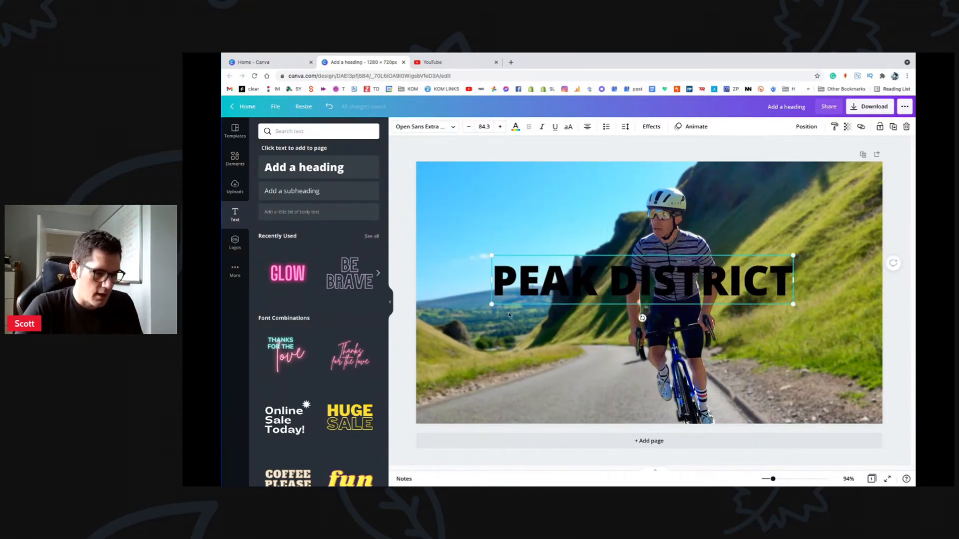
Step: Set the PEAK DISTRICT heading in the Anton font with white text colour
triple_click(552, 288)
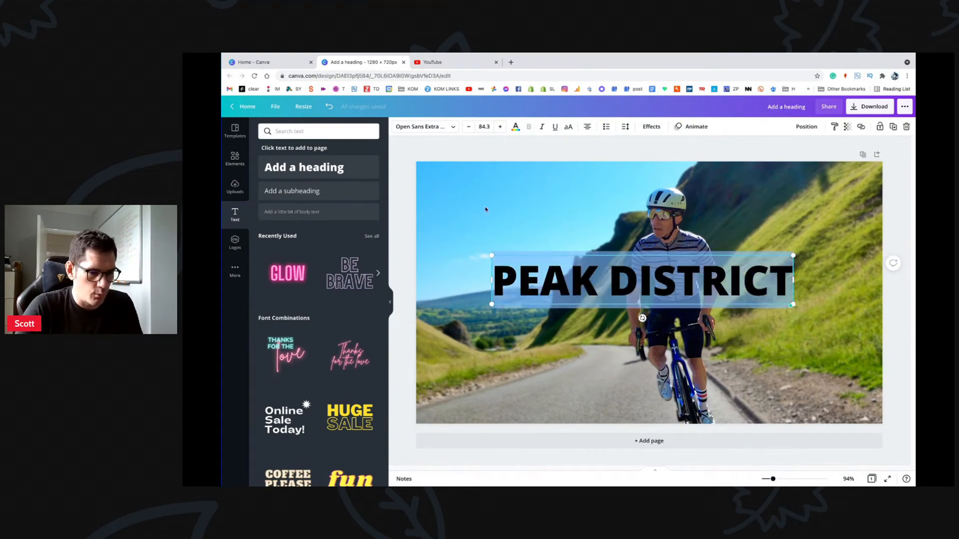
left_click(451, 125)
left_click(289, 180)
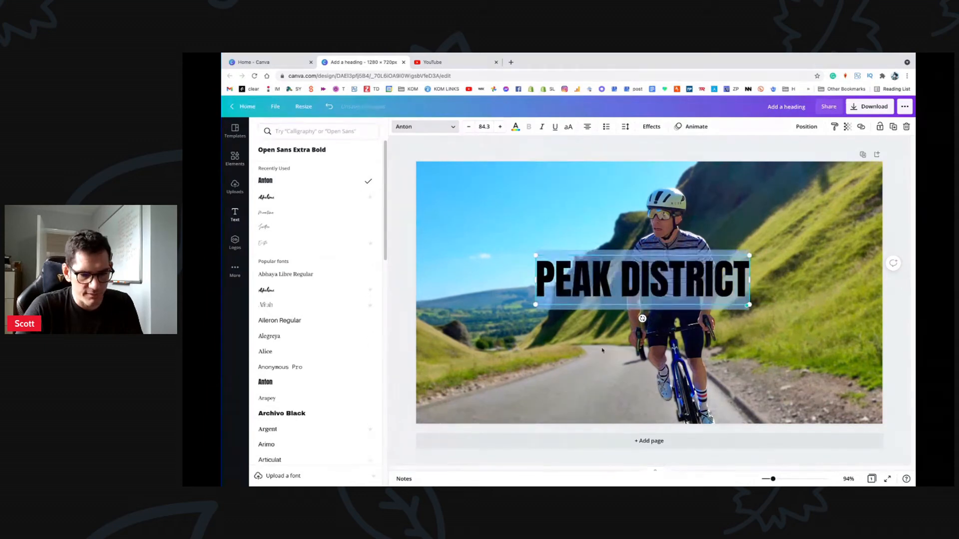
left_click(515, 126)
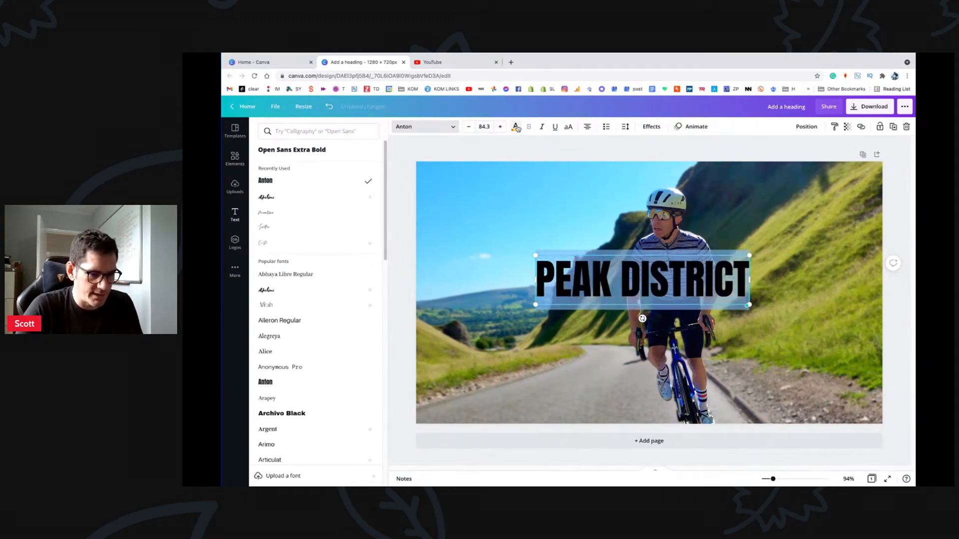
left_click(308, 167)
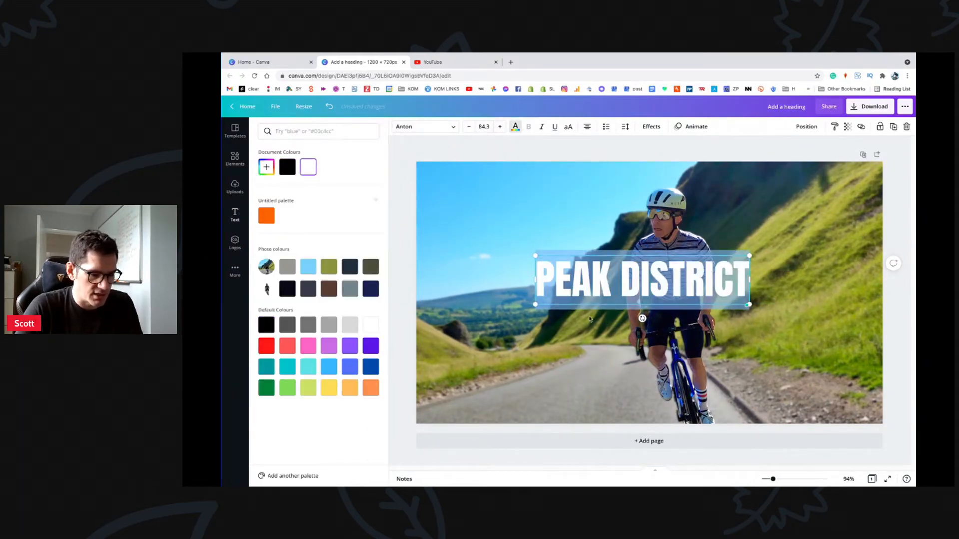
Step: Collapse the side panel and centre the heading across the rider's chest
left_click(552, 208)
left_click(574, 262)
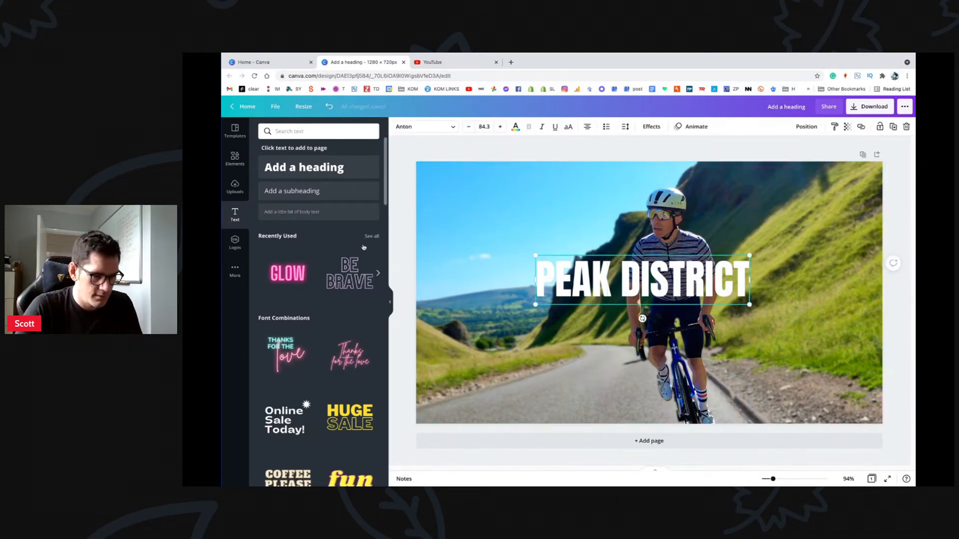
left_click_drag(564, 273, 558, 276)
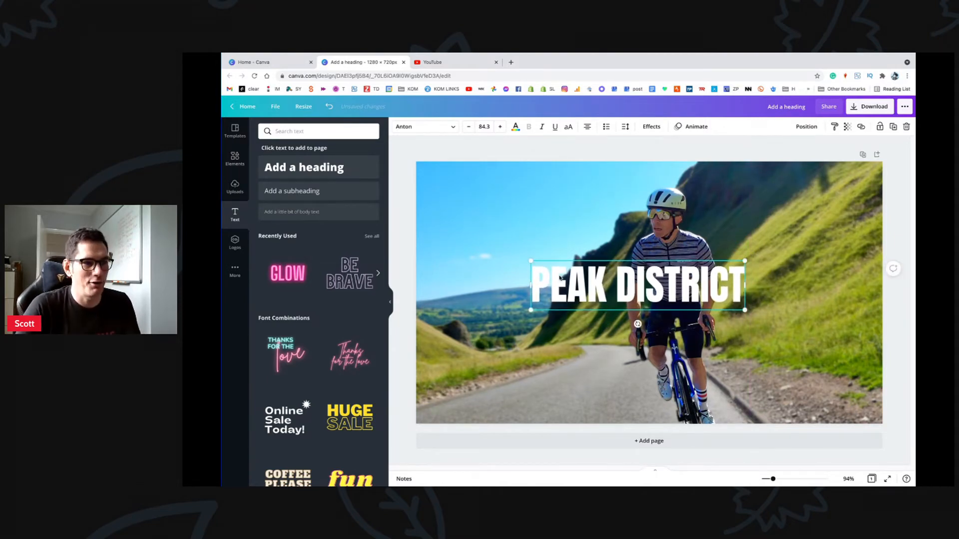
left_click(390, 301)
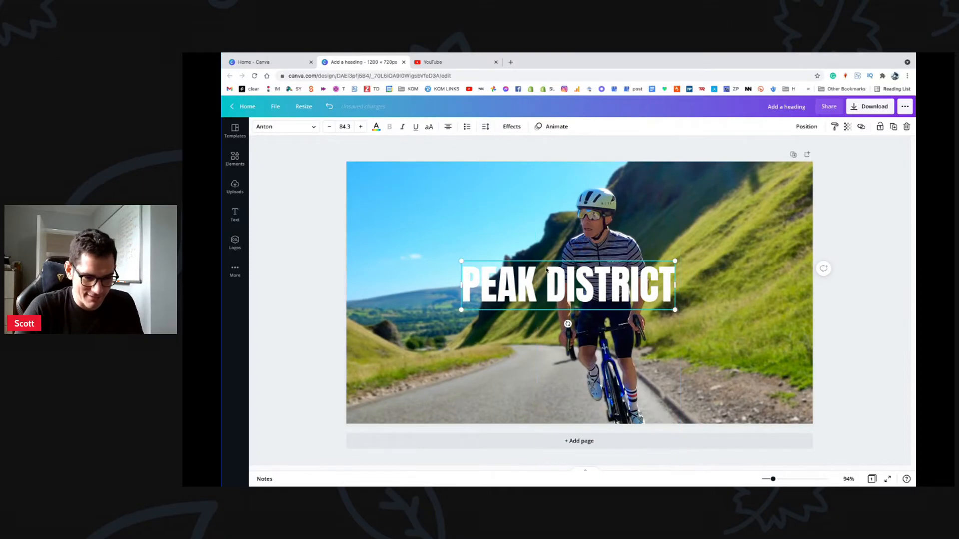
left_click_drag(508, 283, 520, 286)
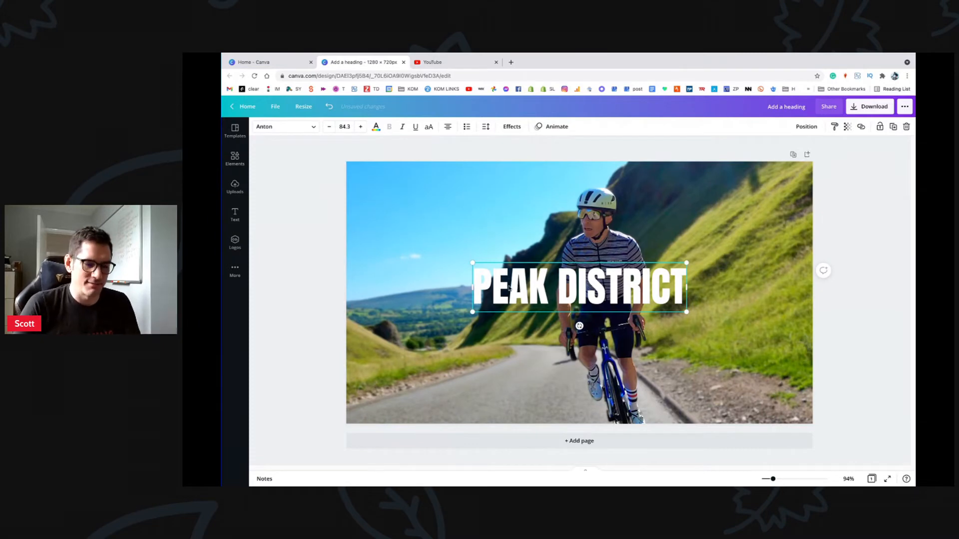
double_click(534, 289)
key("ctrl+a")
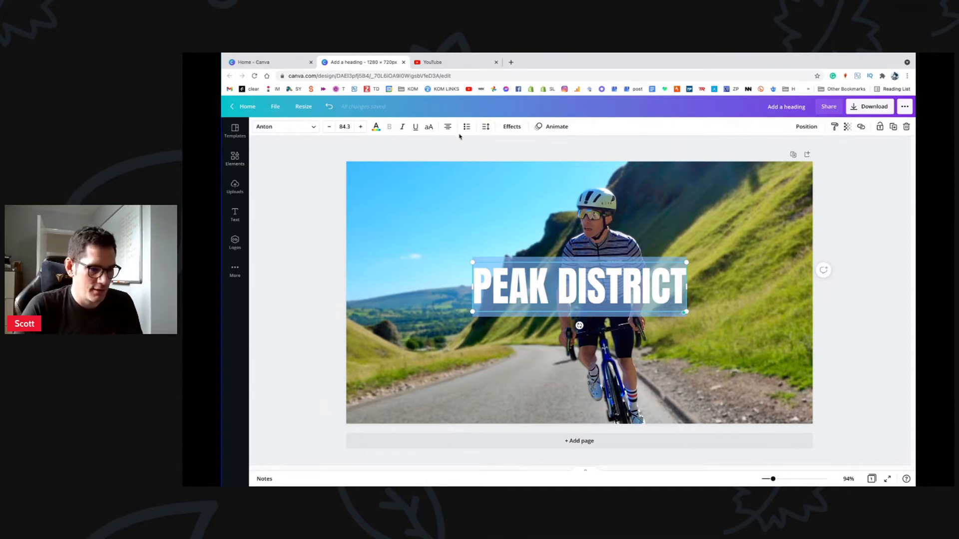
Step: Widen the heading's letter spacing to 22
left_click(485, 126)
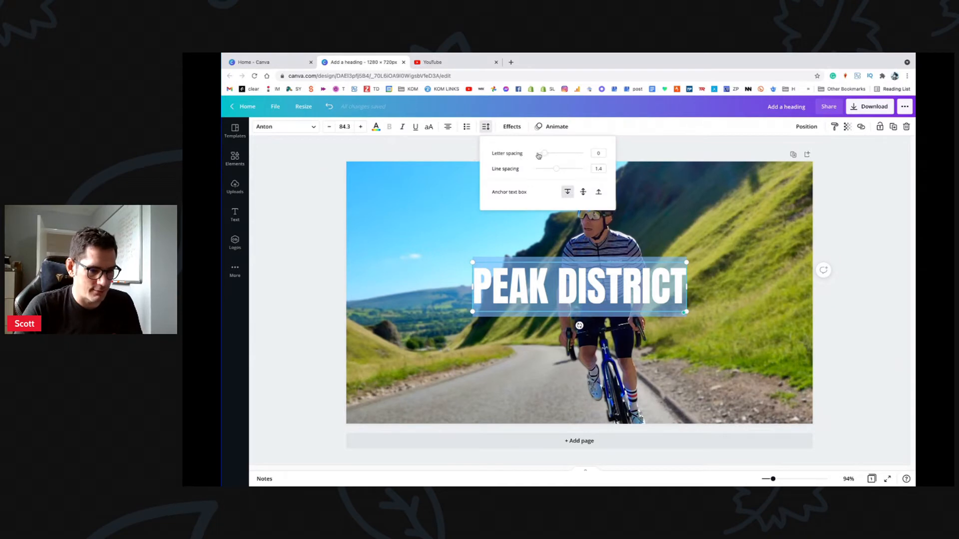
mouse_move(538, 156)
left_mouse_down()
mouse_move(553, 154)
mouse_move(545, 154)
left_mouse_up()
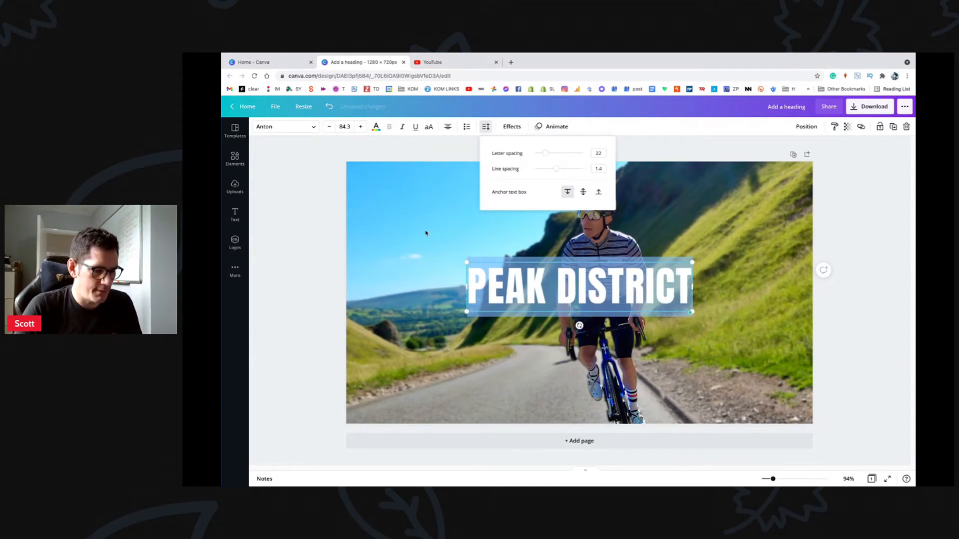
left_click(425, 233)
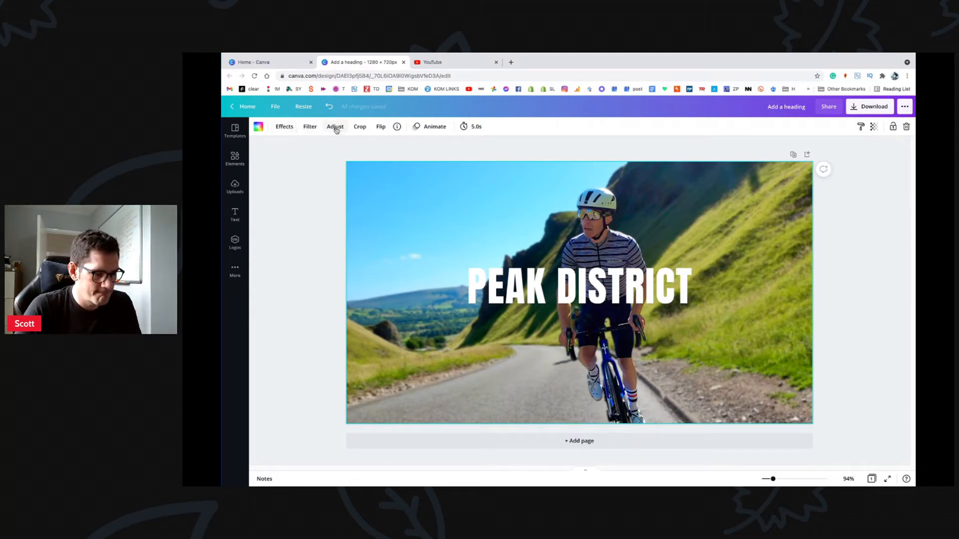
left_click(547, 305)
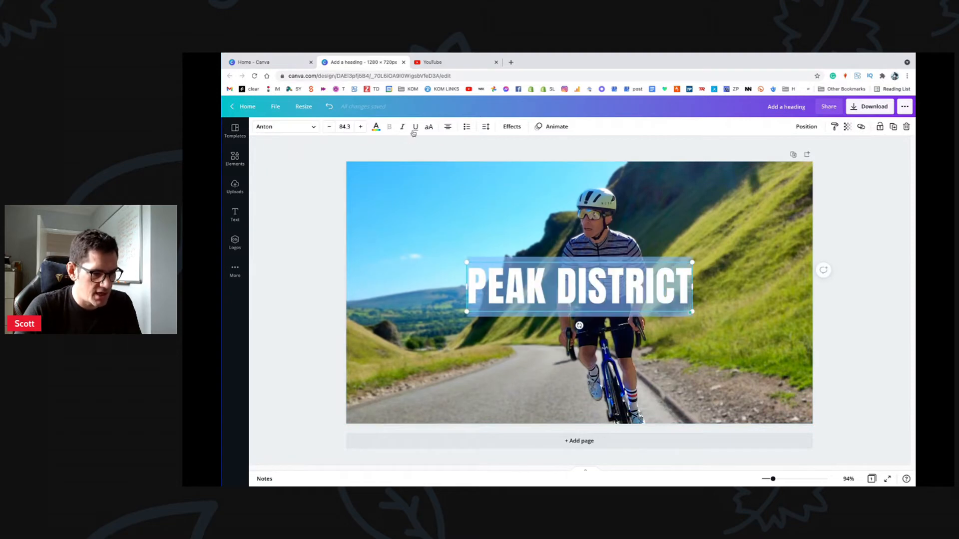
Step: Try Bebas Neue, Code Pro and Horizon on the heading, then settle on Cooper Hewitt
left_click(318, 128)
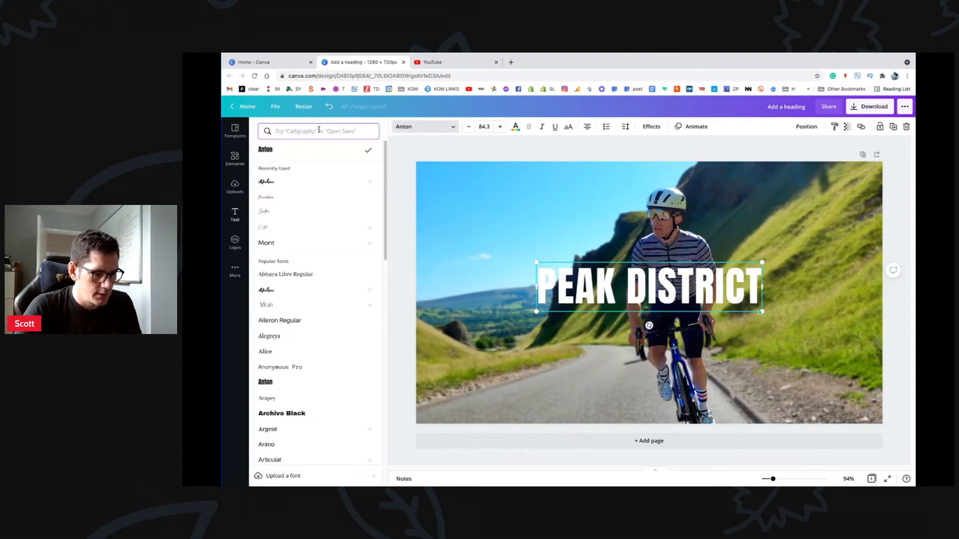
scroll(324, 240, "down", 3)
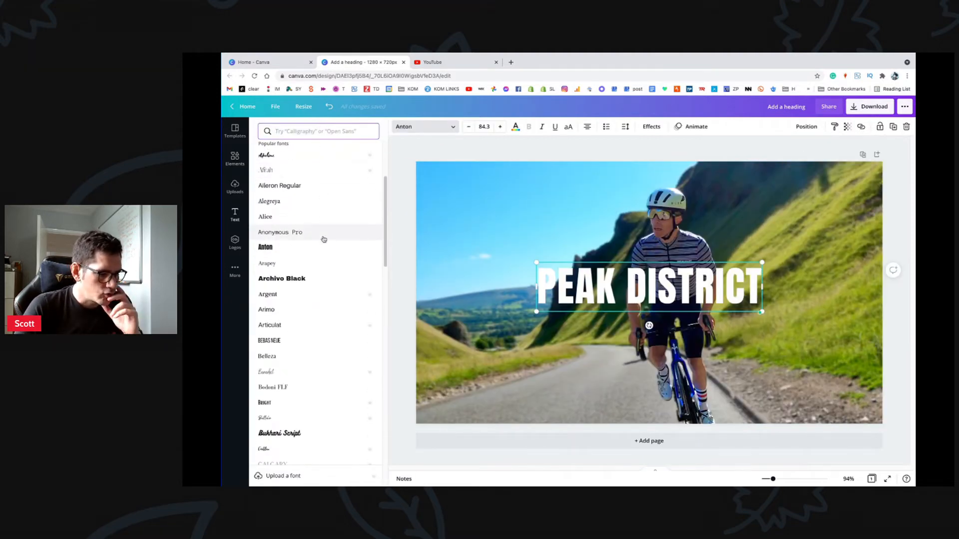
left_click(285, 340)
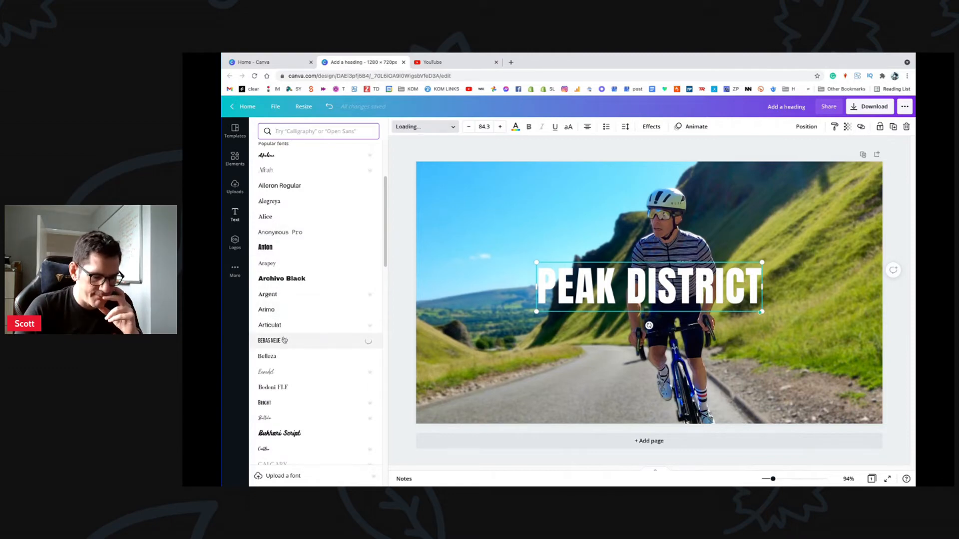
scroll(284, 340, "down", 2)
scroll(284, 340, "down", 3)
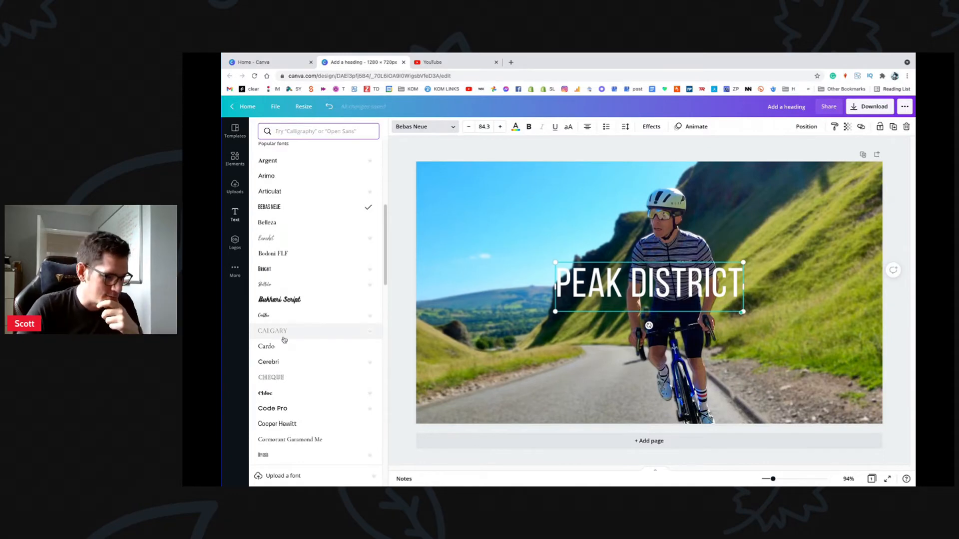
scroll(284, 340, "down", 3)
left_click(284, 331)
scroll(284, 331, "down", 10)
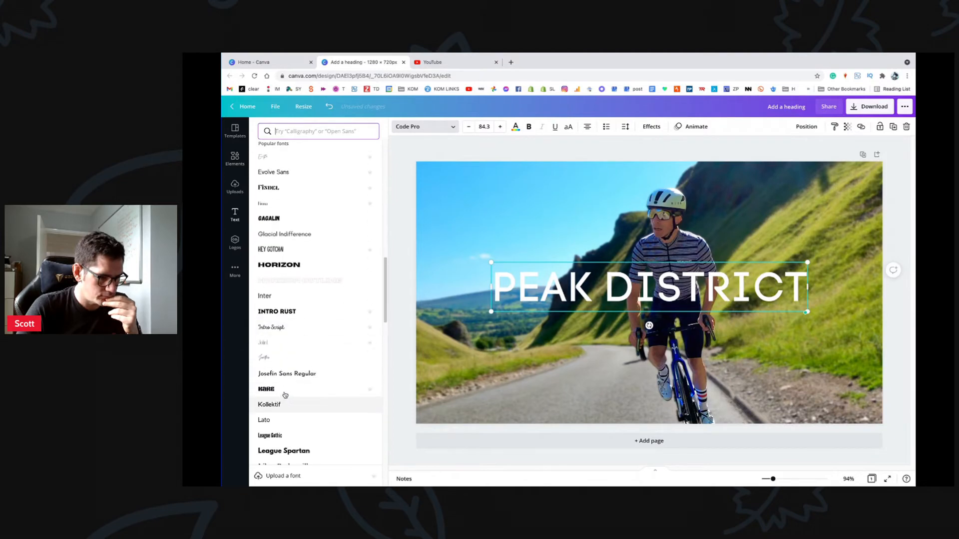
left_click(289, 266)
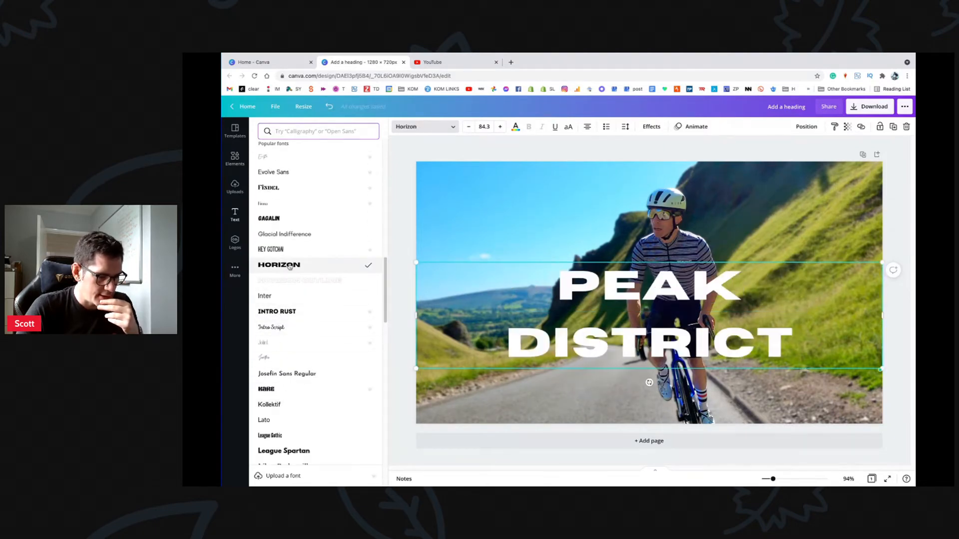
scroll(298, 342, "down", 1)
scroll(298, 343, "down", 5)
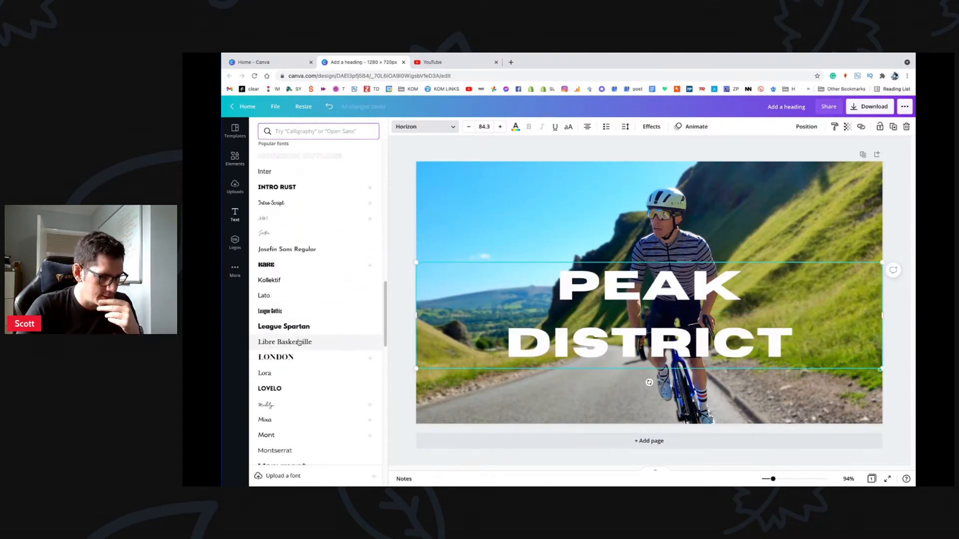
scroll(298, 343, "up", 15)
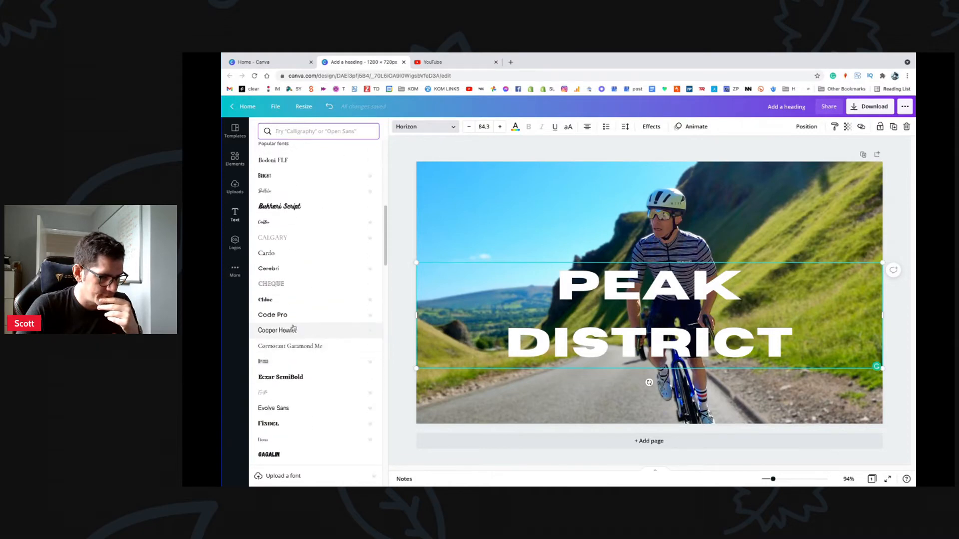
left_click(287, 329)
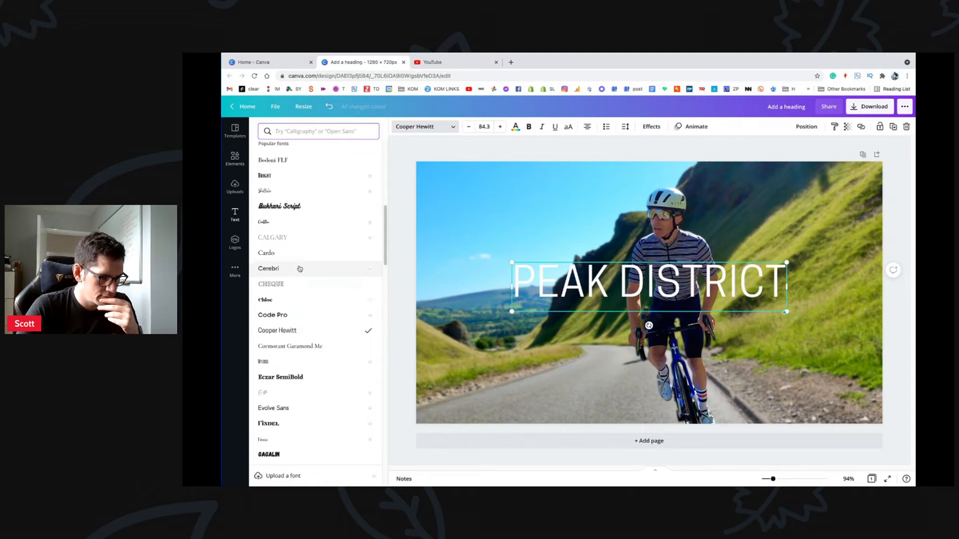
Step: Make the whole PEAK DISTRICT heading bold and italic
scroll(300, 268, "up", 2)
scroll(300, 268, "up", 1)
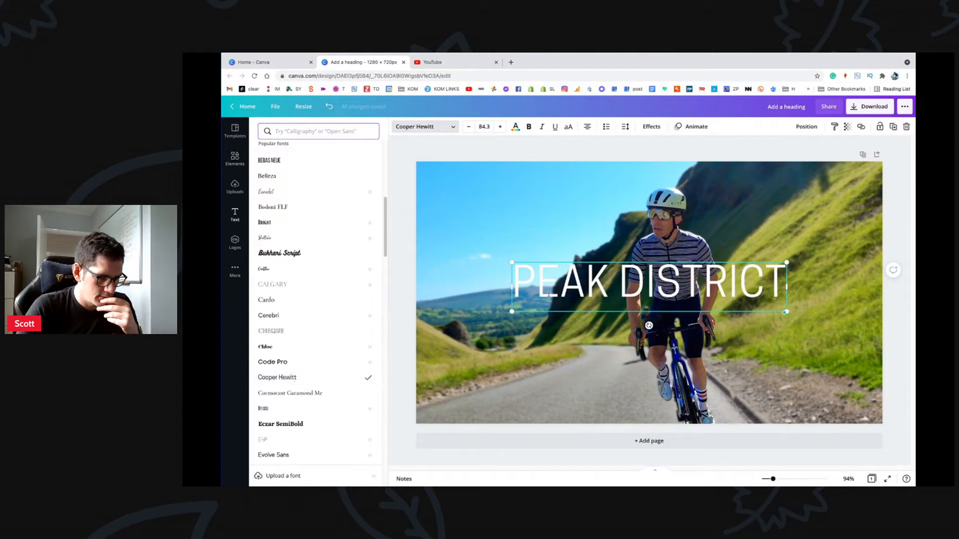
key("ctrl+a")
left_click(530, 128)
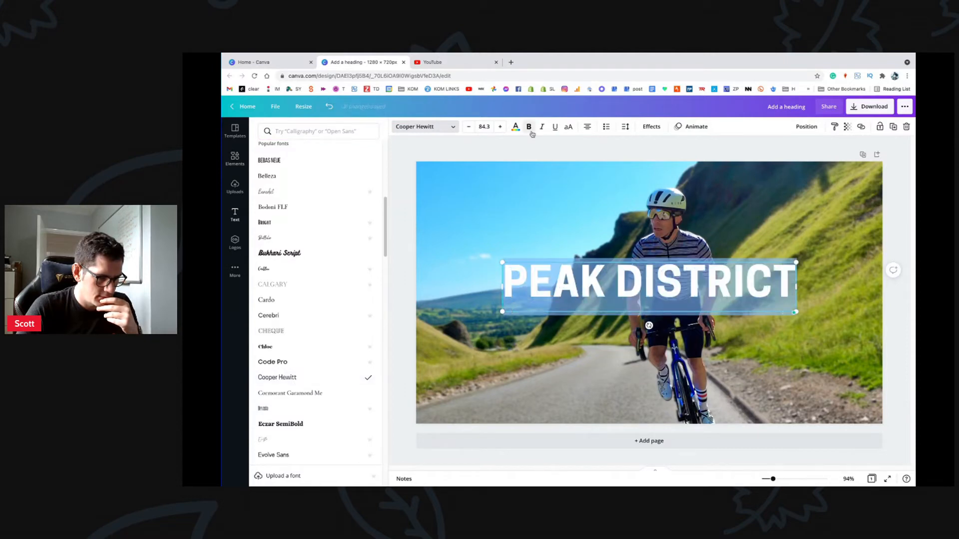
left_click(540, 128)
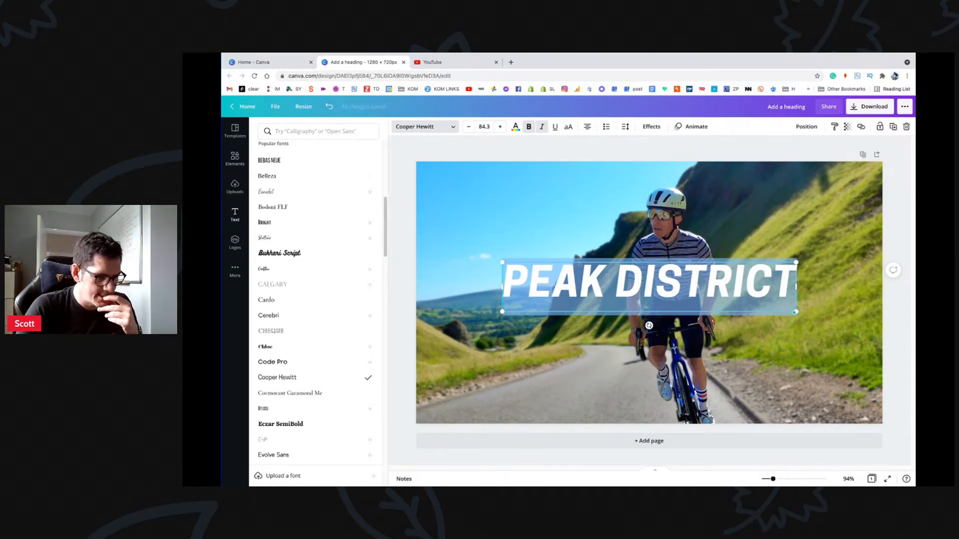
Step: Increase the heading's letter spacing to 99
left_click(626, 128)
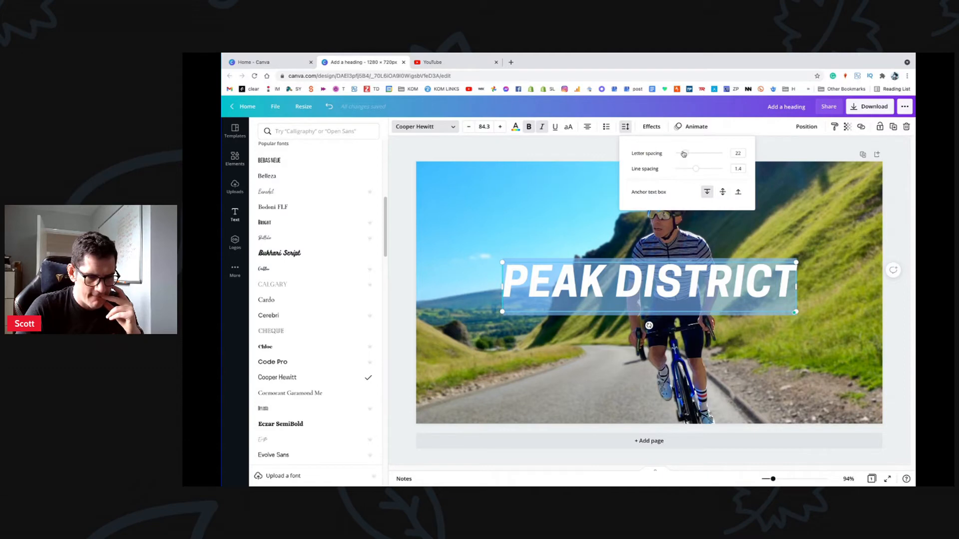
left_click_drag(684, 153, 689, 154)
left_click(613, 223)
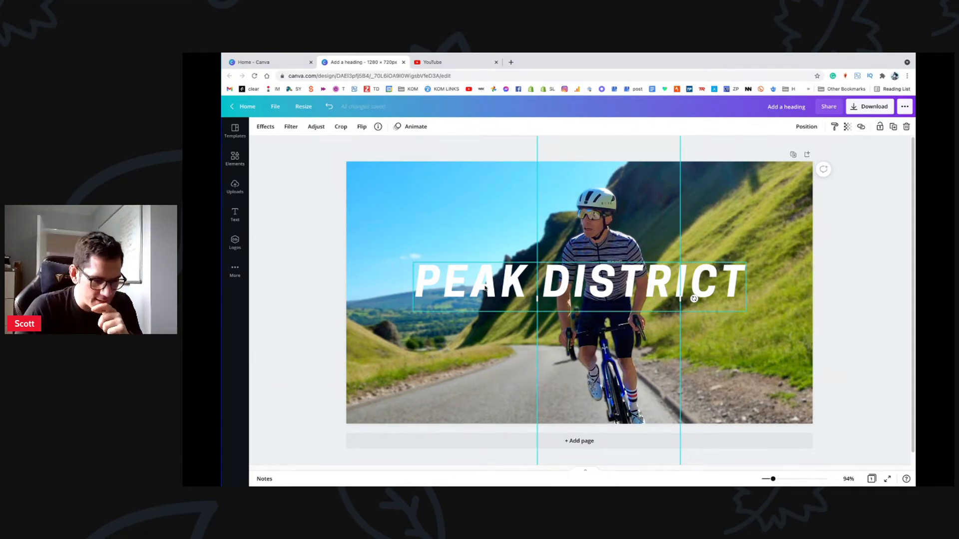
Step: Nudge the PEAK DISTRICT heading slightly down and to the left
left_click(507, 275)
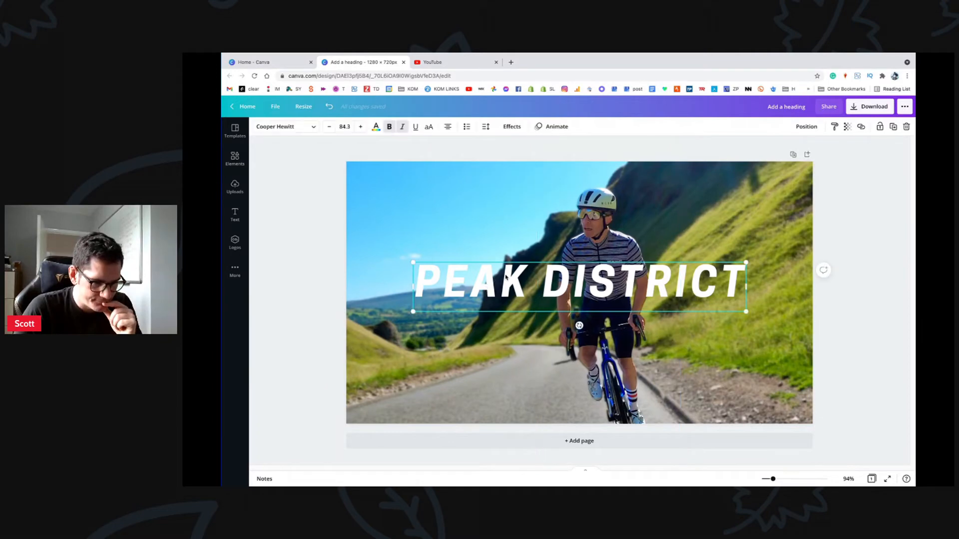
left_click_drag(506, 278, 505, 280)
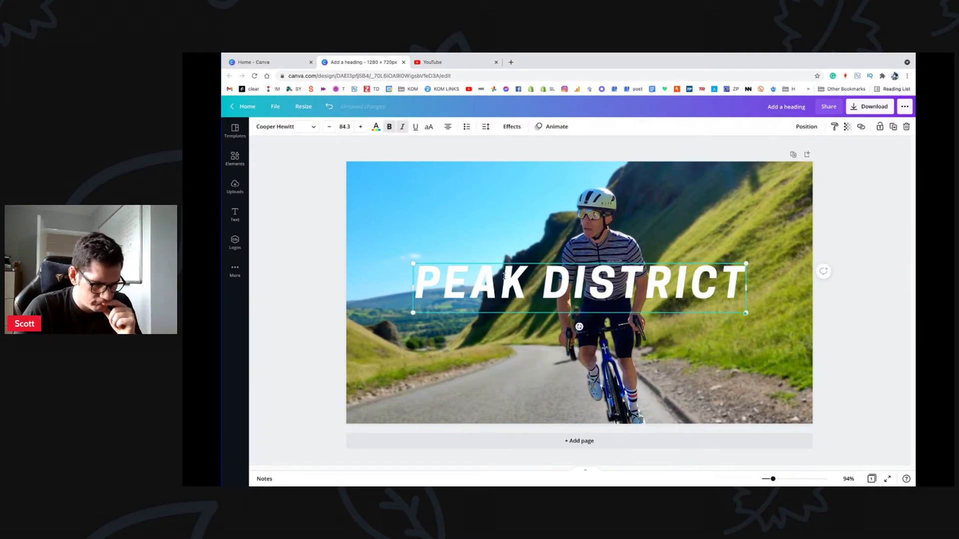
left_click(503, 240)
left_click(501, 280)
left_click_drag(501, 280, 498, 280)
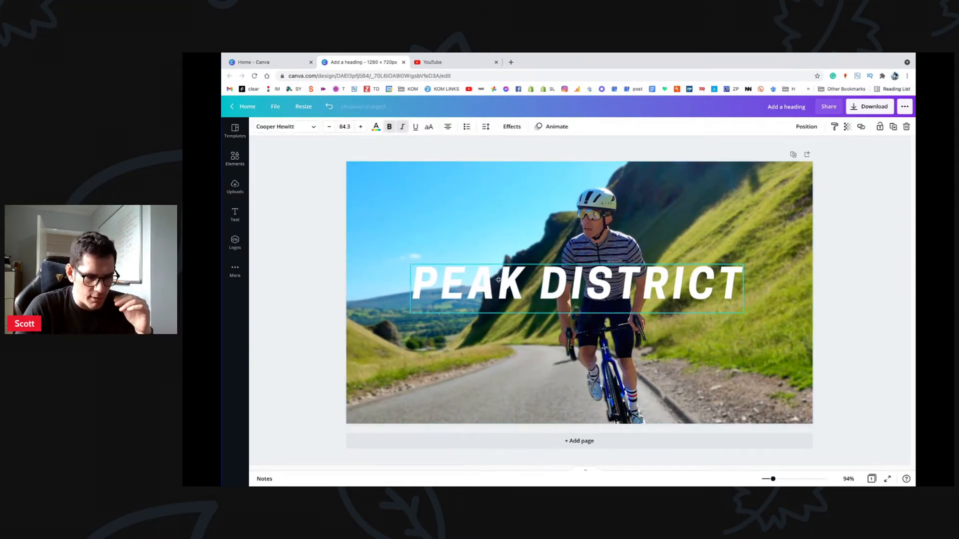
Step: Bring the cyclist cut-out forward so it sits in front of the heading
left_click(618, 234)
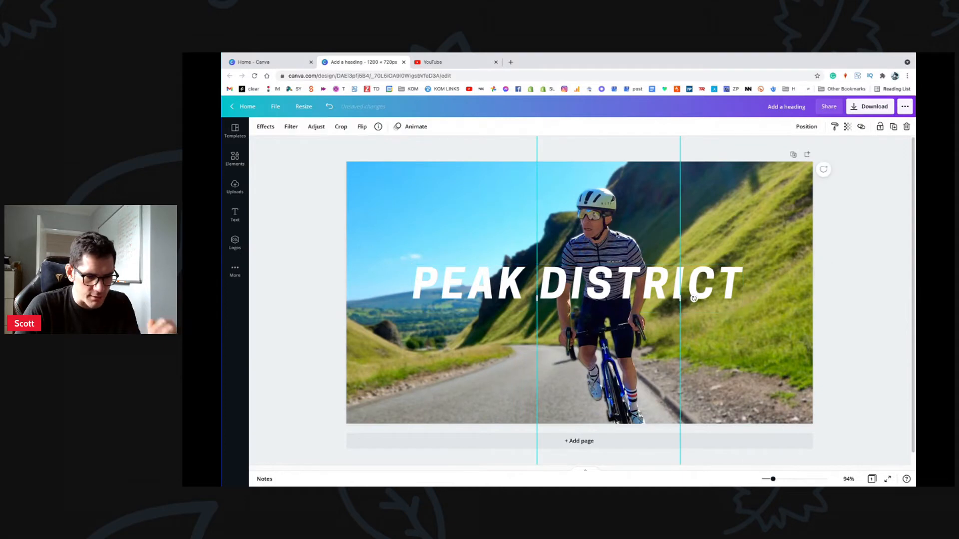
right_click(618, 234)
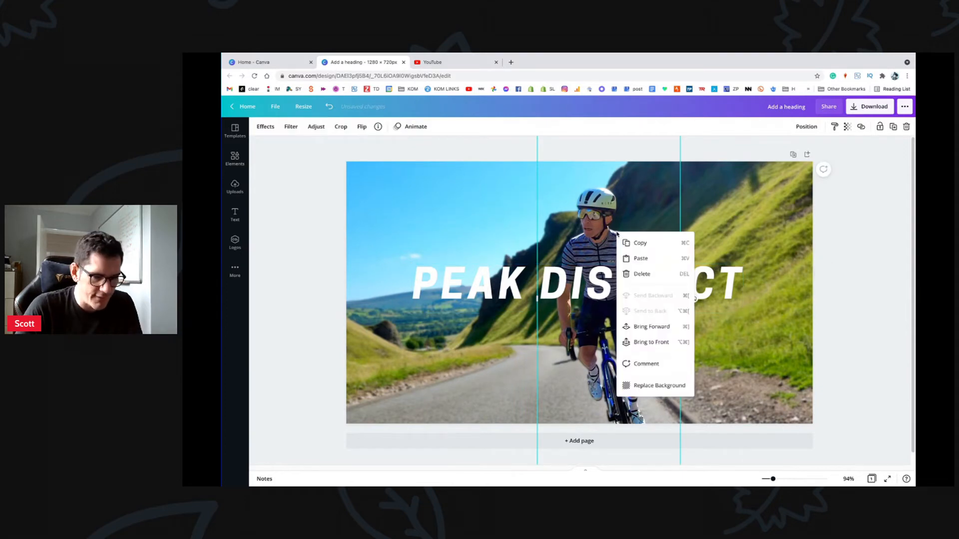
left_click(662, 325)
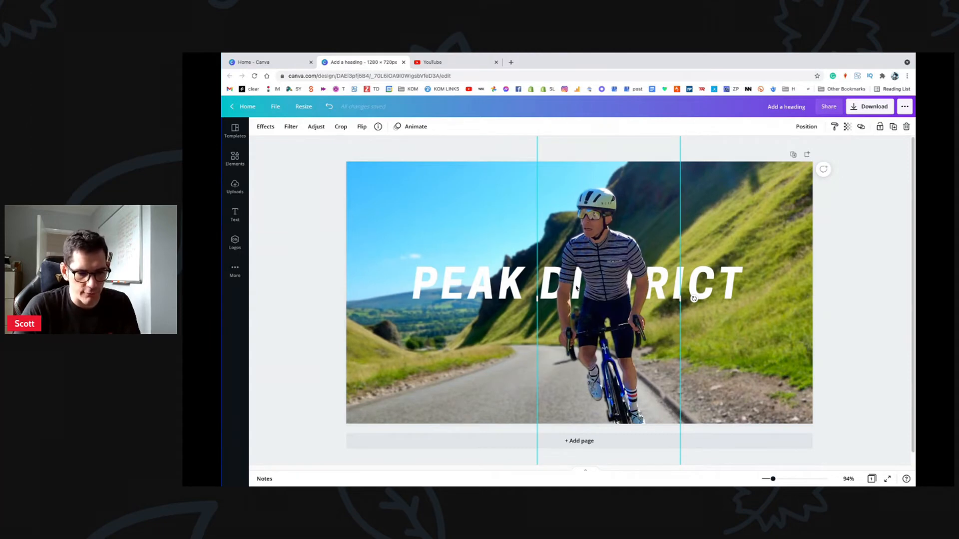
left_click(548, 272)
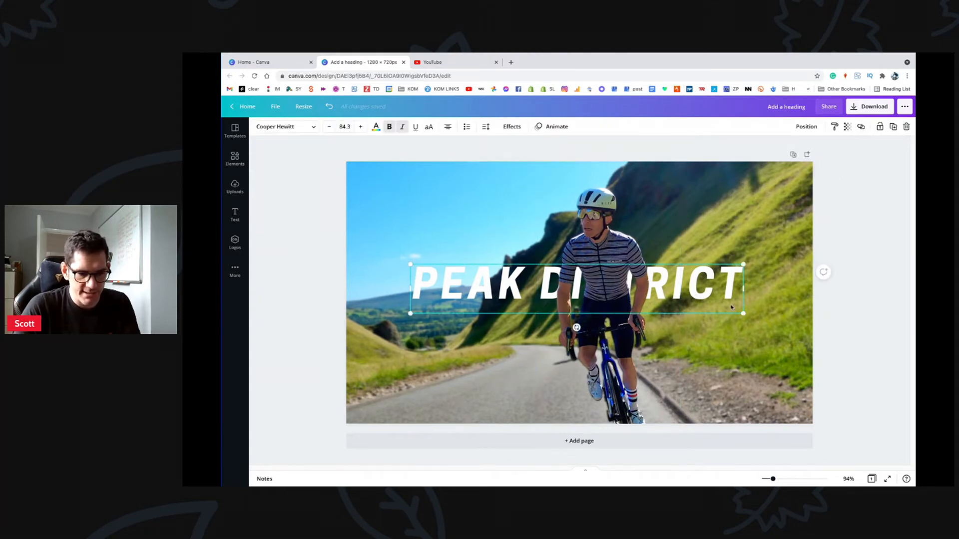
Step: Enlarge the PEAK DISTRICT heading to size 89.3 and line it up with the alignment guides
left_click_drag(748, 263, 755, 262)
left_click_drag(686, 285, 675, 260)
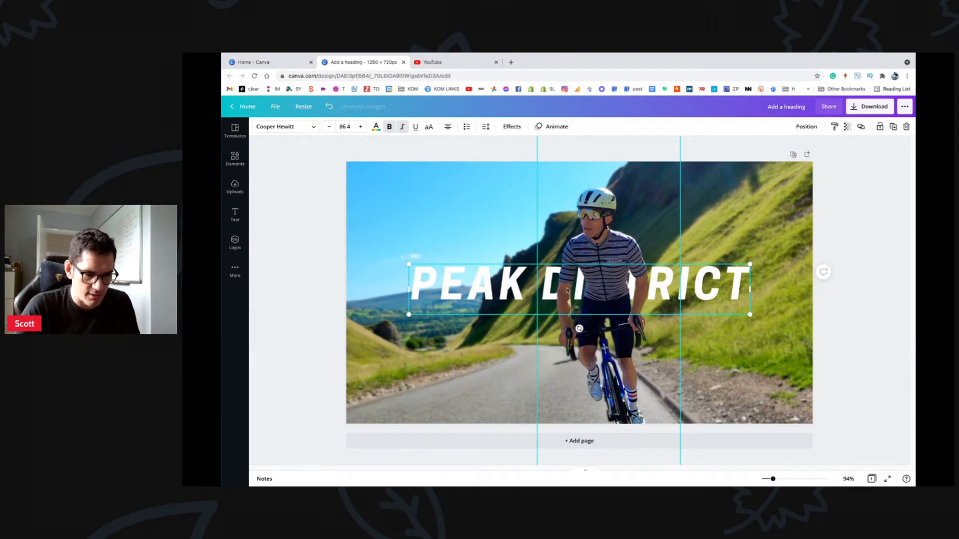
left_click_drag(505, 293, 503, 293)
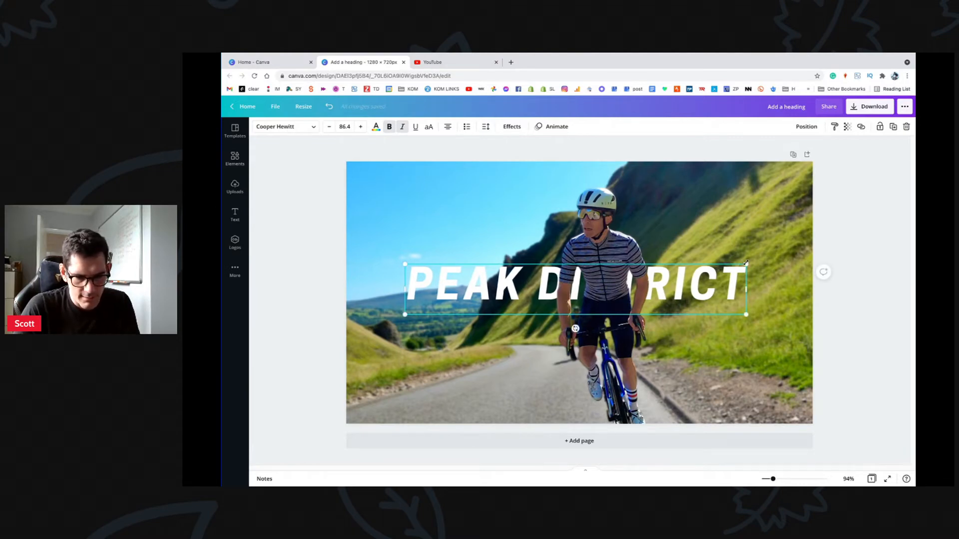
left_click_drag(746, 263, 758, 262)
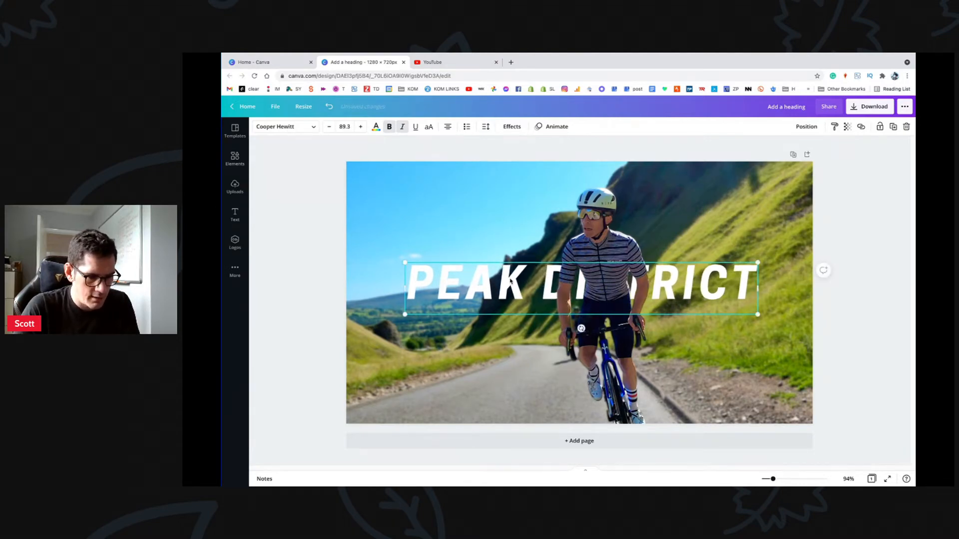
left_click_drag(511, 281, 505, 281)
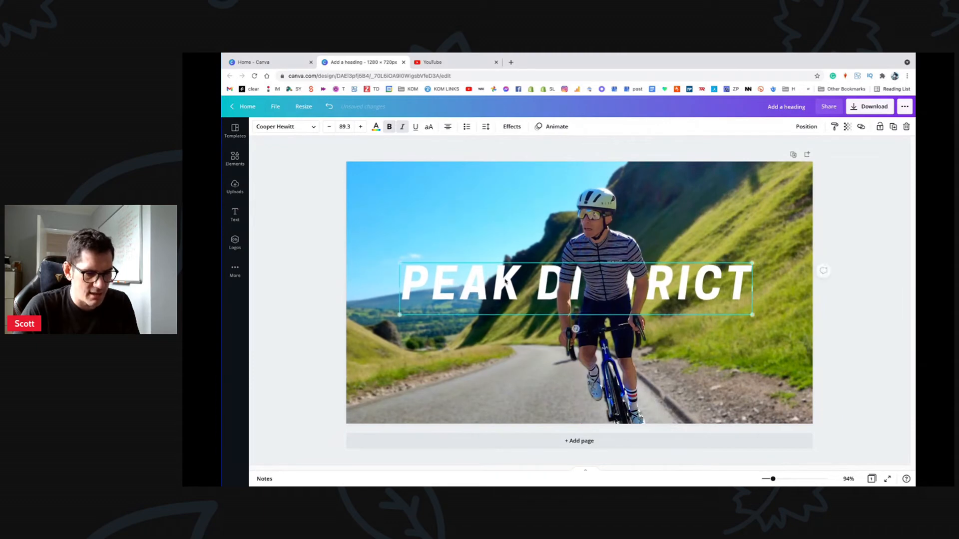
Step: Set the title's letter spacing to 118
left_click(486, 128)
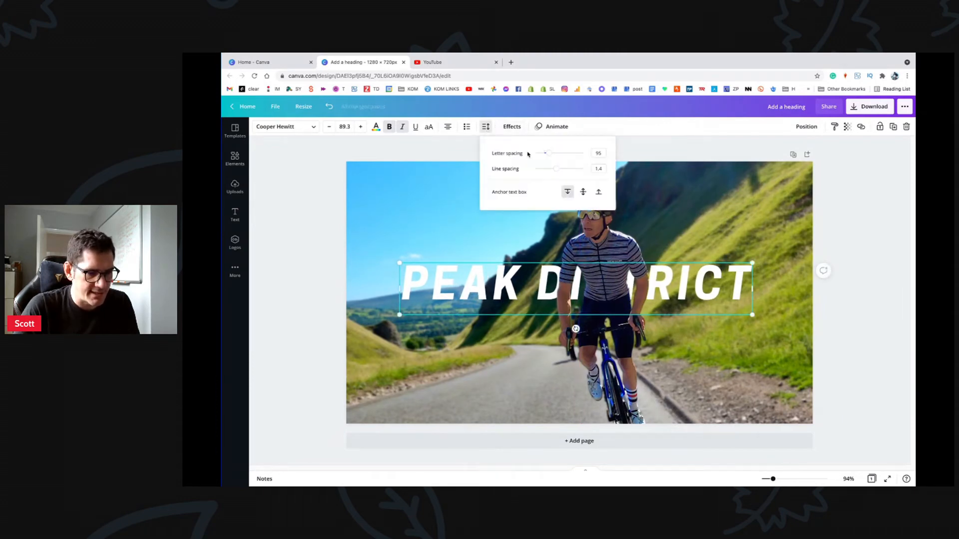
left_click_drag(548, 154, 551, 154)
left_click(700, 226)
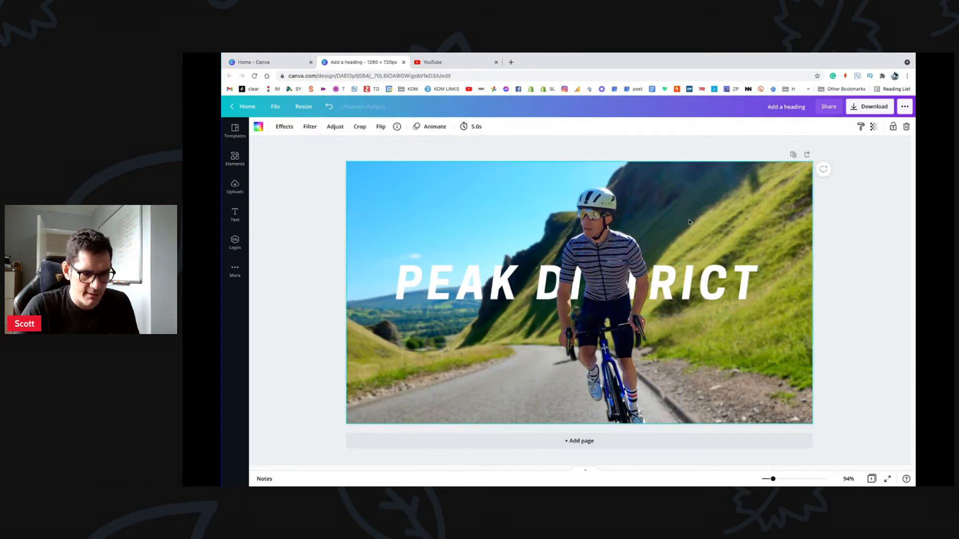
Step: Select the cyclist image over the title and resize its strip from the right side
left_click(611, 249)
left_click(481, 289)
left_click(601, 246)
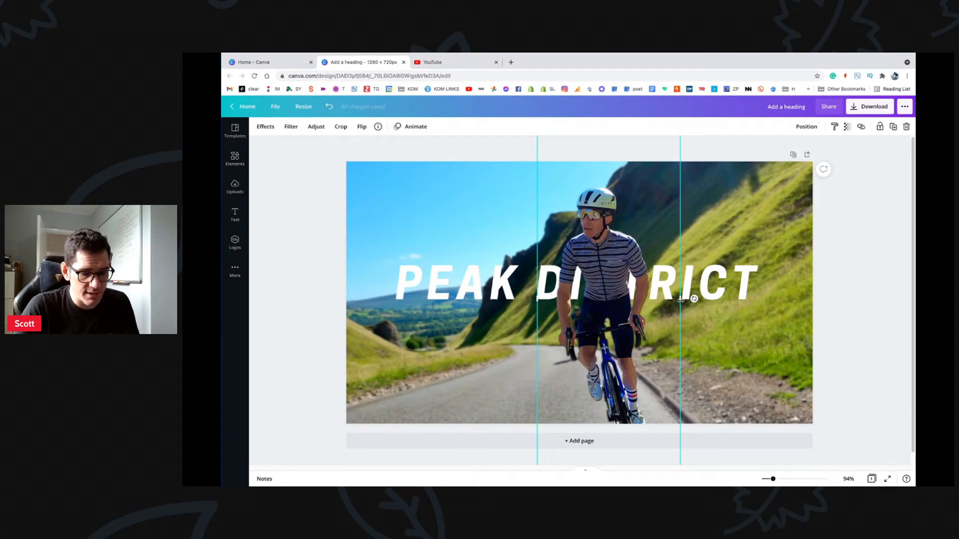
left_click_drag(680, 300, 670, 280)
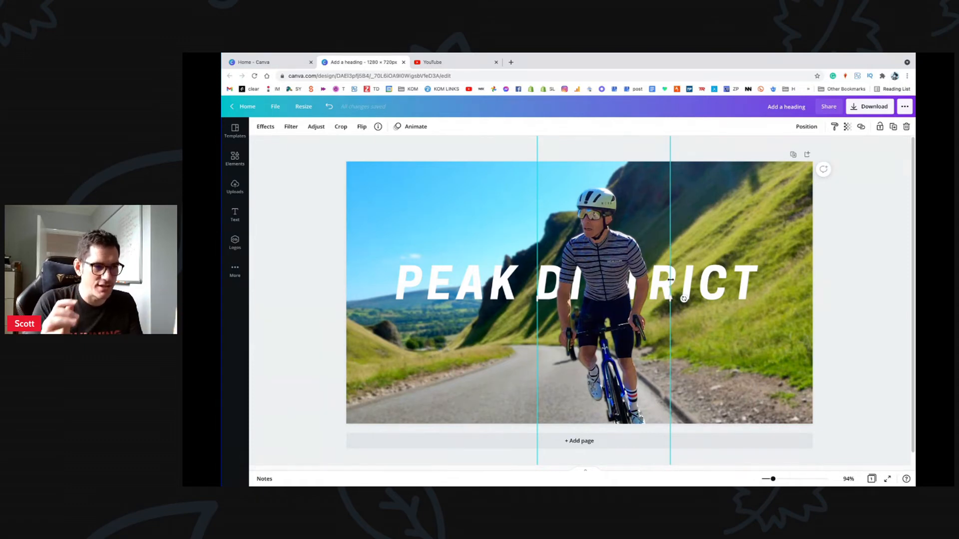
left_click(517, 285)
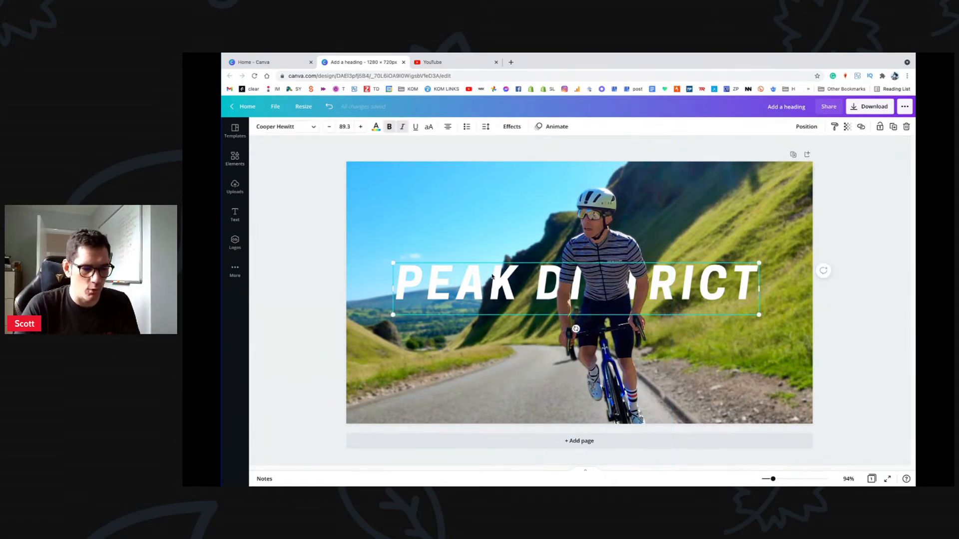
left_click(617, 246)
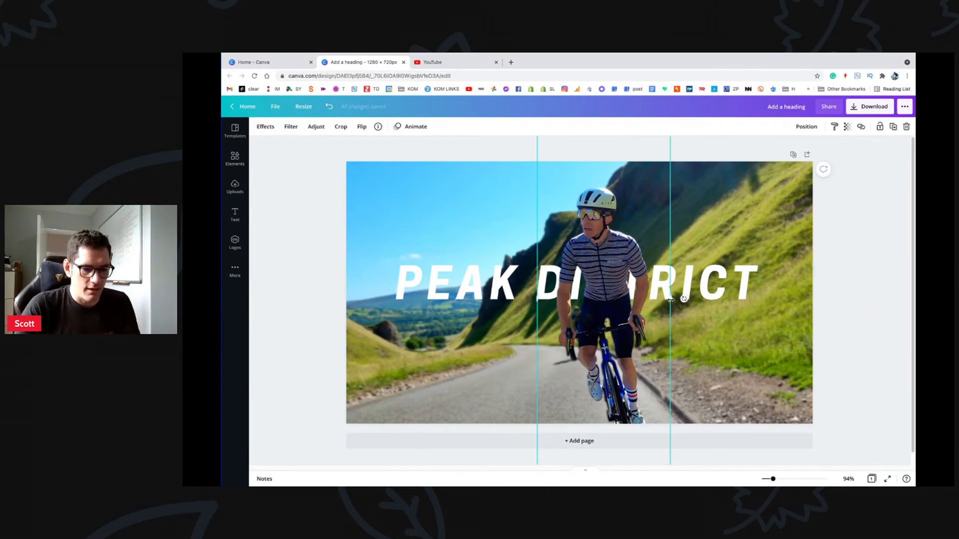
Step: Copy the letters ISTRICT from the heading, paste them over DISTRICT, then delete the pasted copy
left_click(508, 282)
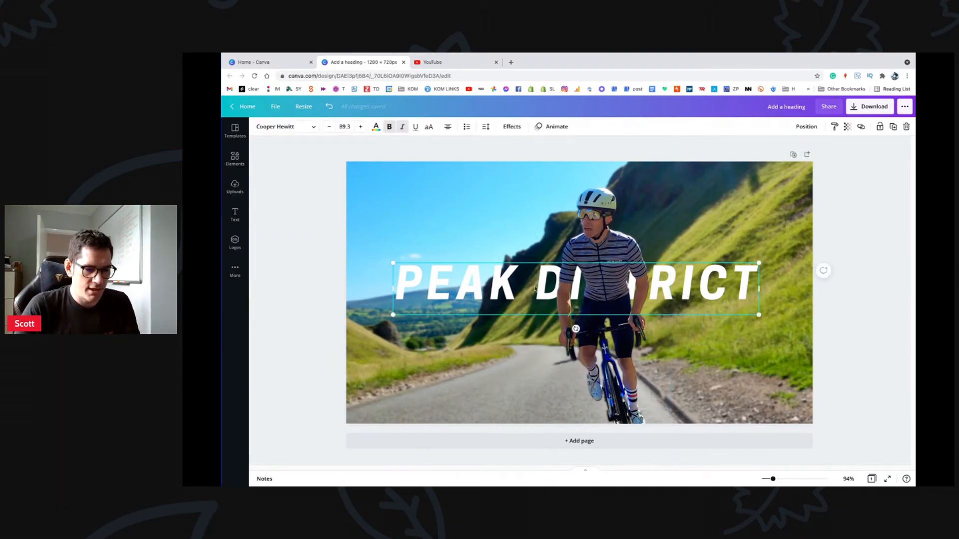
double_click(501, 285)
left_click_drag(569, 282, 773, 274)
key("super+c")
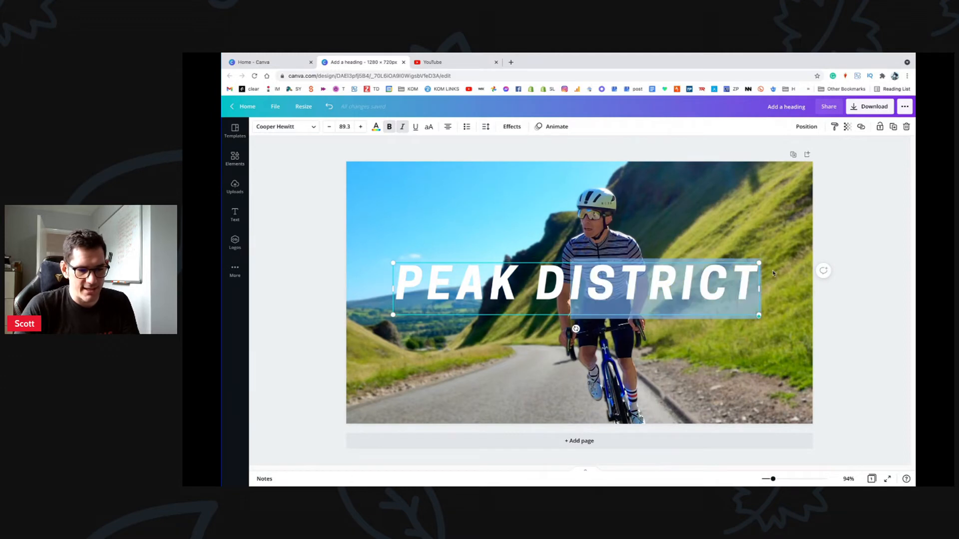
left_click(599, 232)
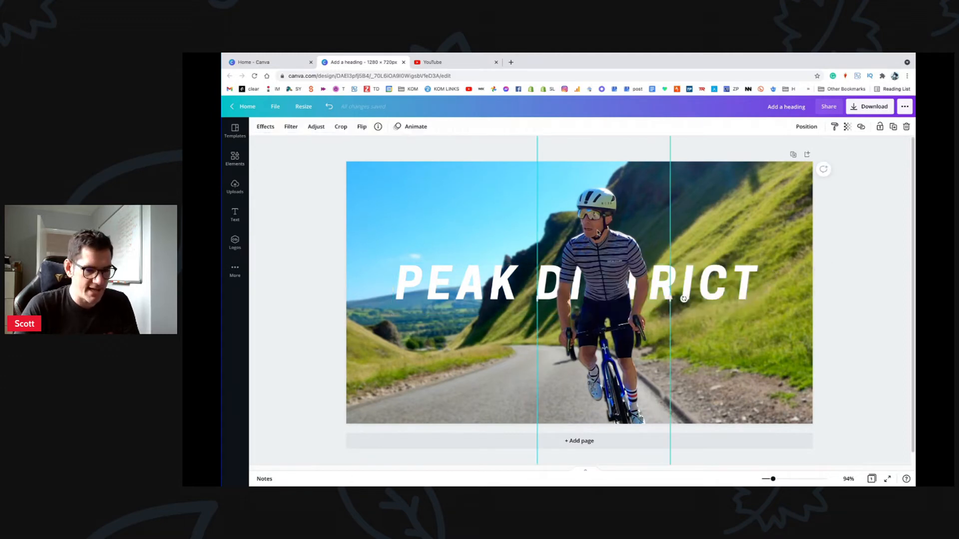
key("super+v")
left_click(447, 257)
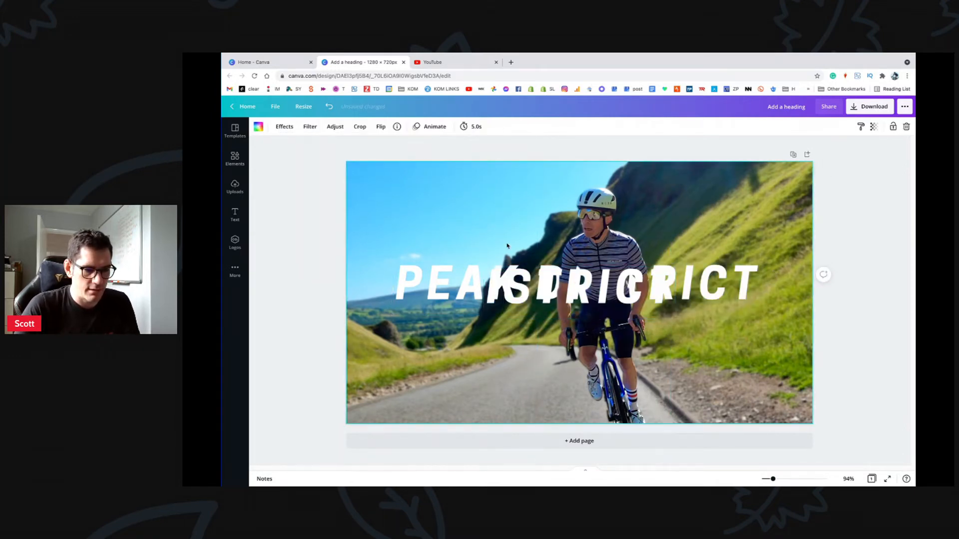
left_click_drag(521, 294, 608, 291)
key("BackSpace")
Step: Duplicate the cyclist image and align the copy exactly over the original
left_click(606, 263)
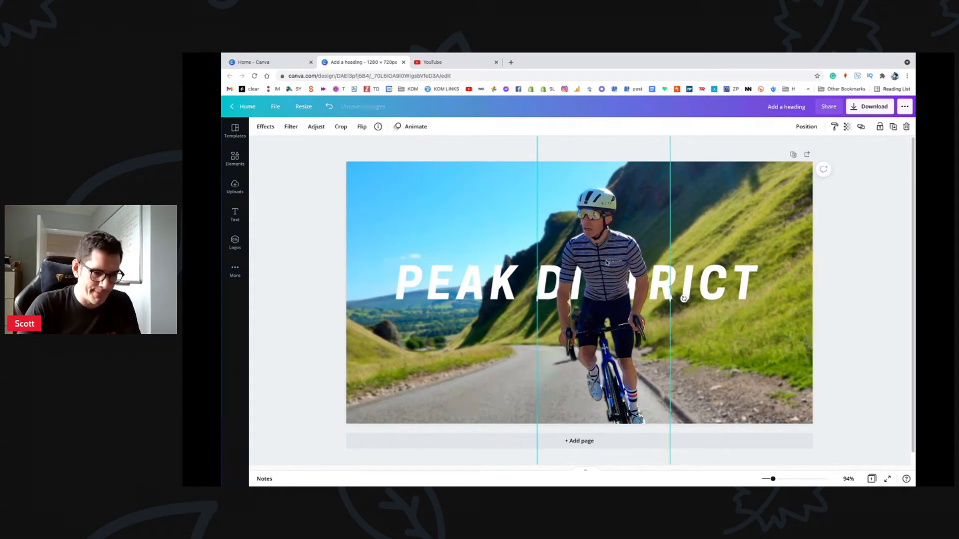
key("super+v")
left_click_drag(627, 290, 575, 290)
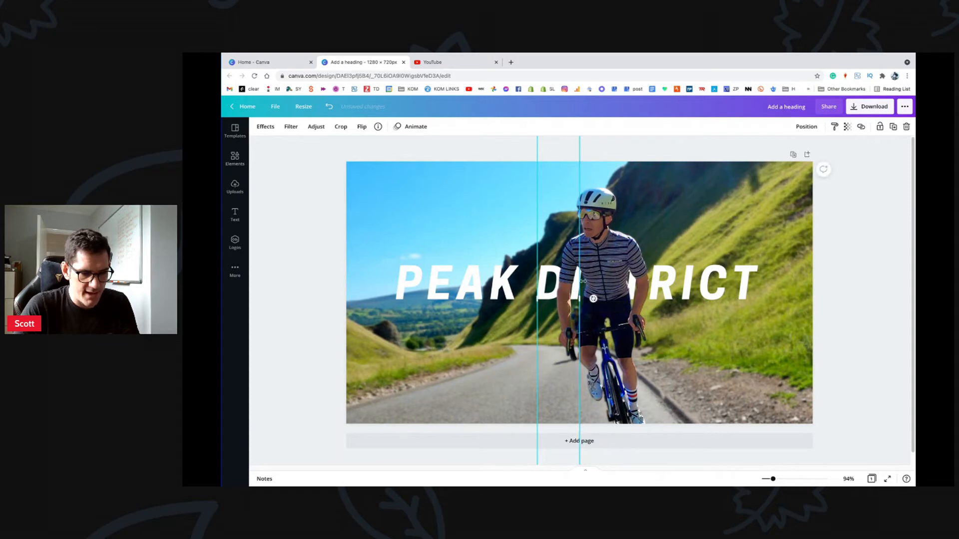
Step: Send the wide cyclist copy behind the PEAK DISTRICT title
right_click(609, 252)
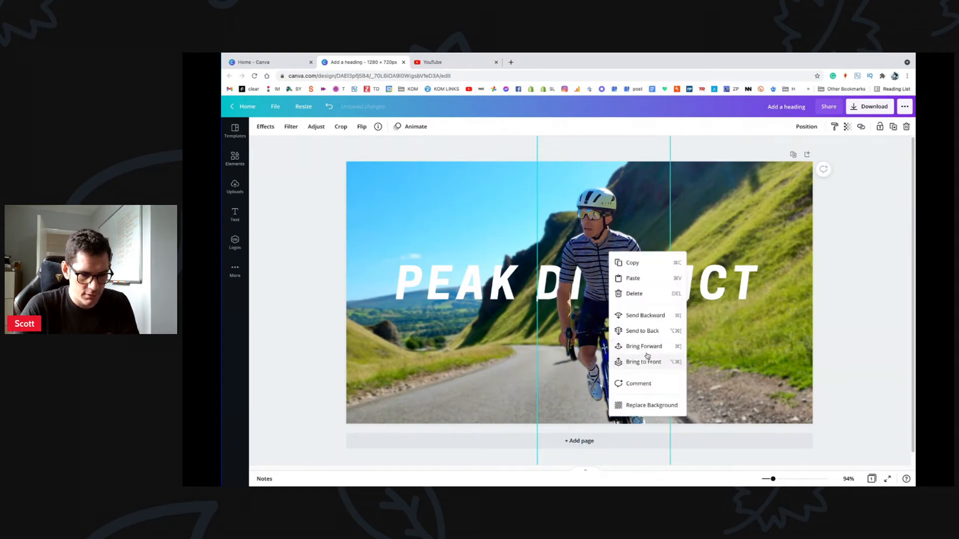
left_click(647, 332)
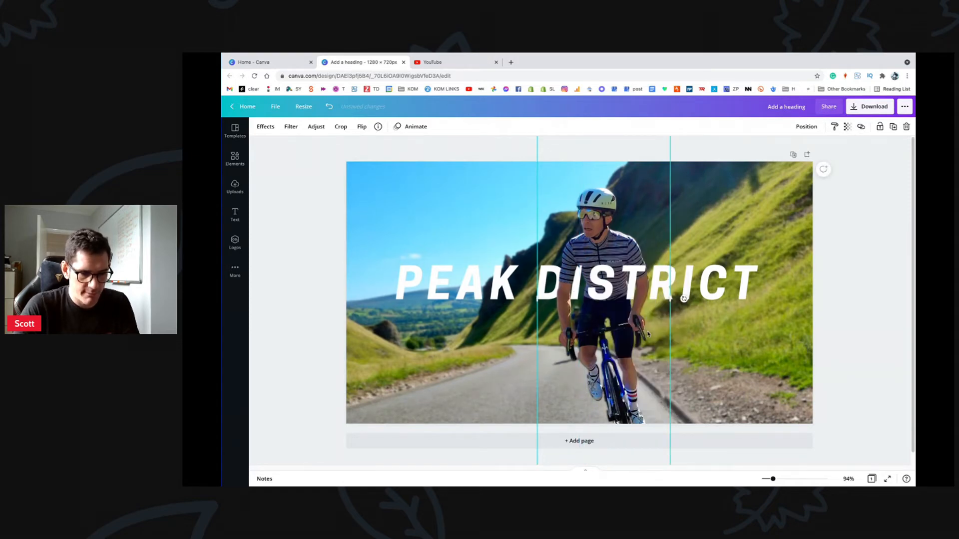
left_click(561, 272)
Step: Resize the narrow cyclist strip's edges so the rider's torso hides the 'ST' of DISTRICT
left_click_drag(581, 298, 606, 306)
left_click_drag(581, 263, 529, 250)
key("ctrl+z")
key("ctrl+z")
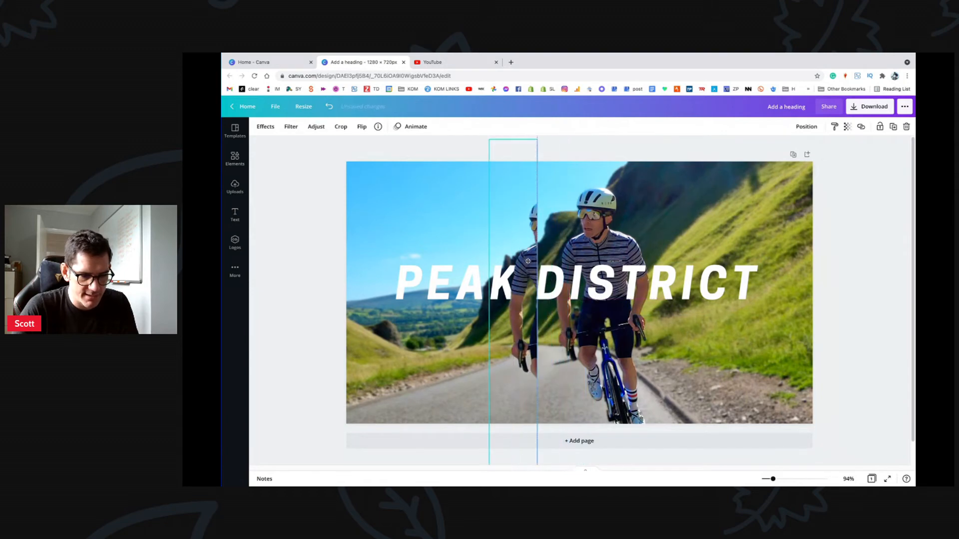
key("ctrl+z")
key("ctrl+z")
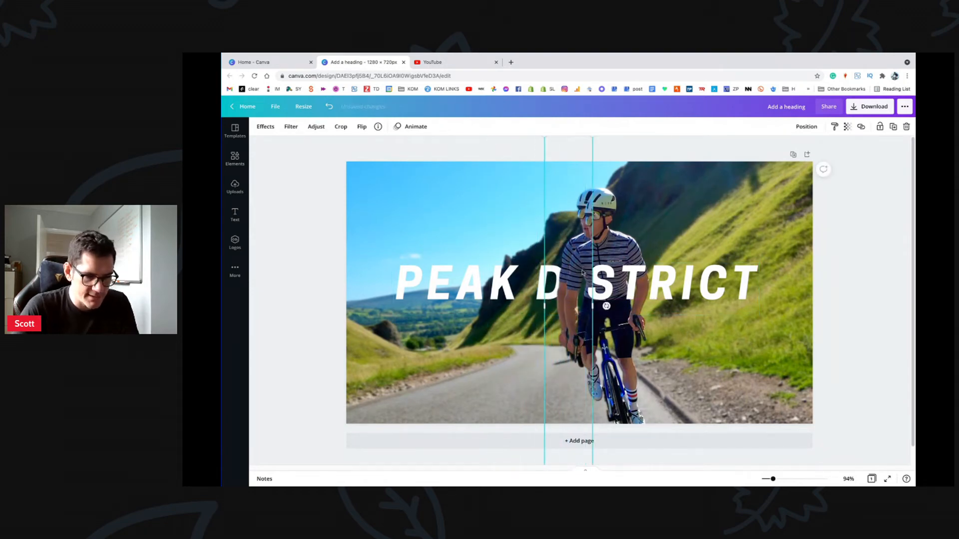
left_click_drag(582, 268, 574, 262)
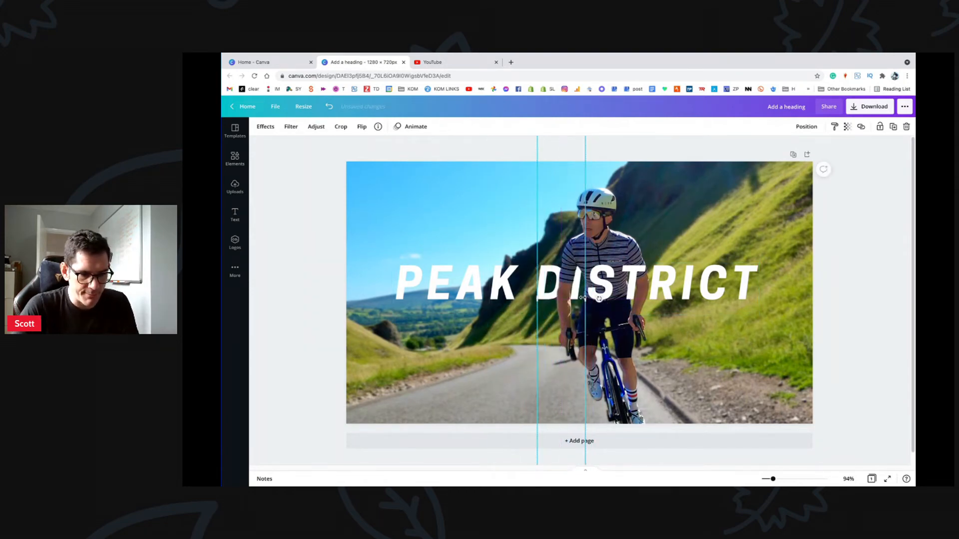
left_click_drag(581, 298, 668, 299)
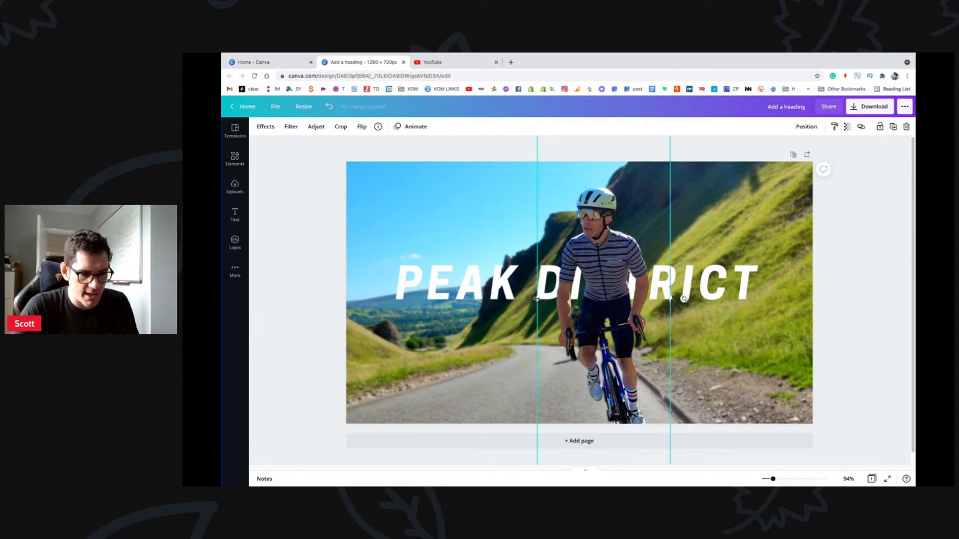
left_click_drag(535, 298, 603, 291)
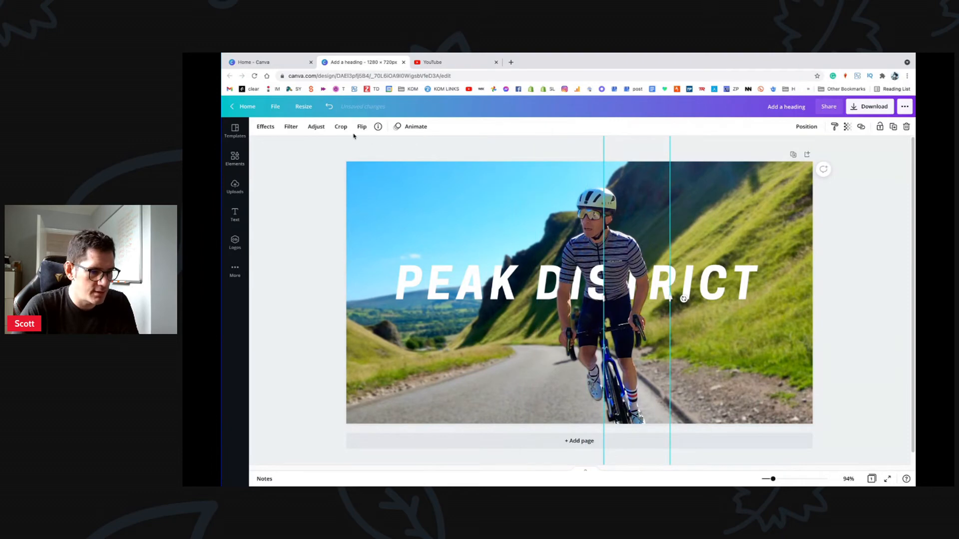
Step: Try brightness -74 and maximum saturation on the cyclist strip, then reset all adjustments to 0
left_click(317, 127)
left_click_drag(330, 147, 300, 146)
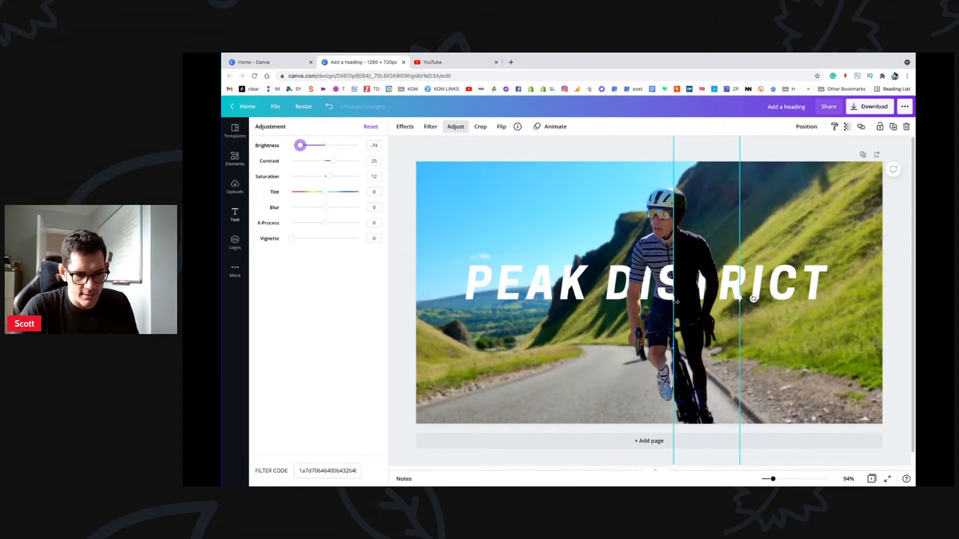
mouse_move(676, 303)
left_mouse_down()
mouse_move(606, 313)
mouse_move(711, 313)
mouse_move(677, 311)
mouse_move(690, 310)
left_mouse_up()
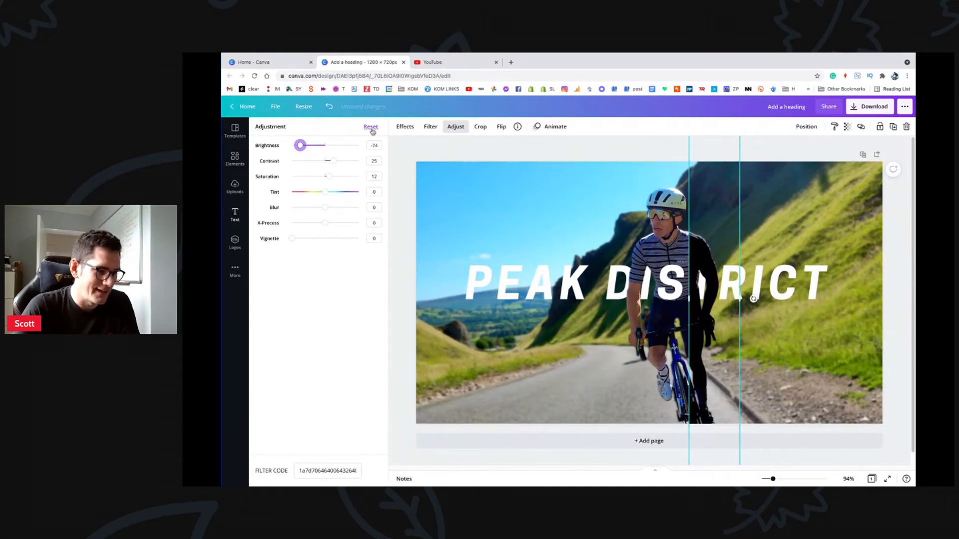
left_click(371, 128)
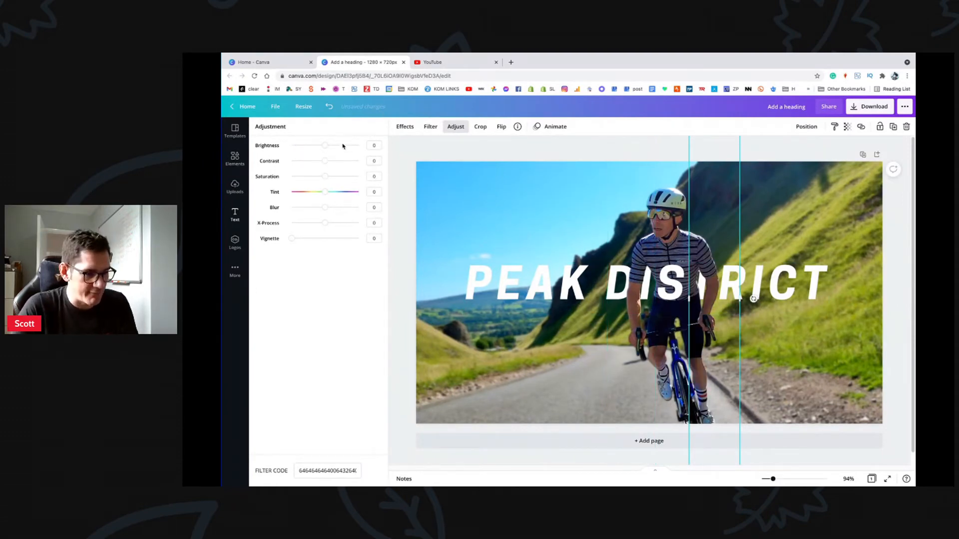
left_click_drag(325, 175, 284, 161)
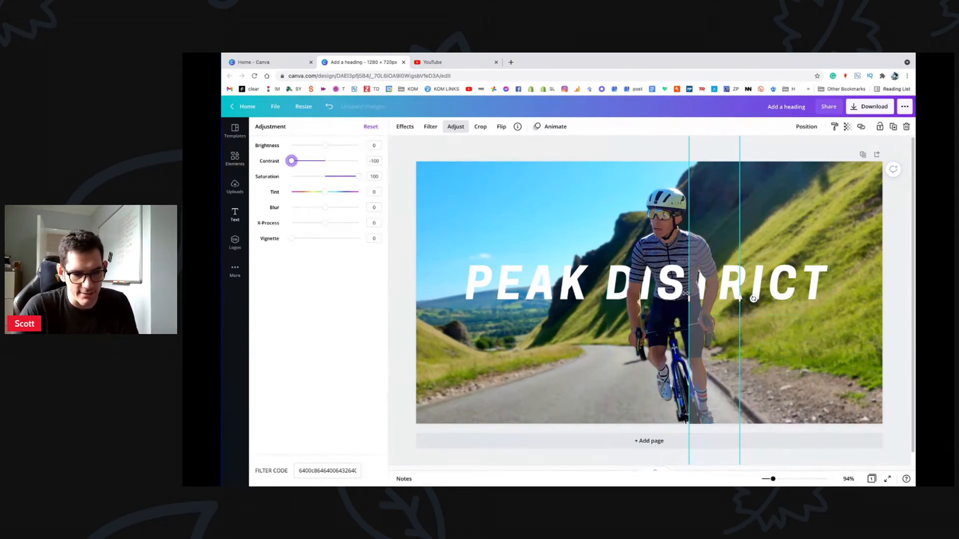
left_click_drag(687, 295, 668, 295)
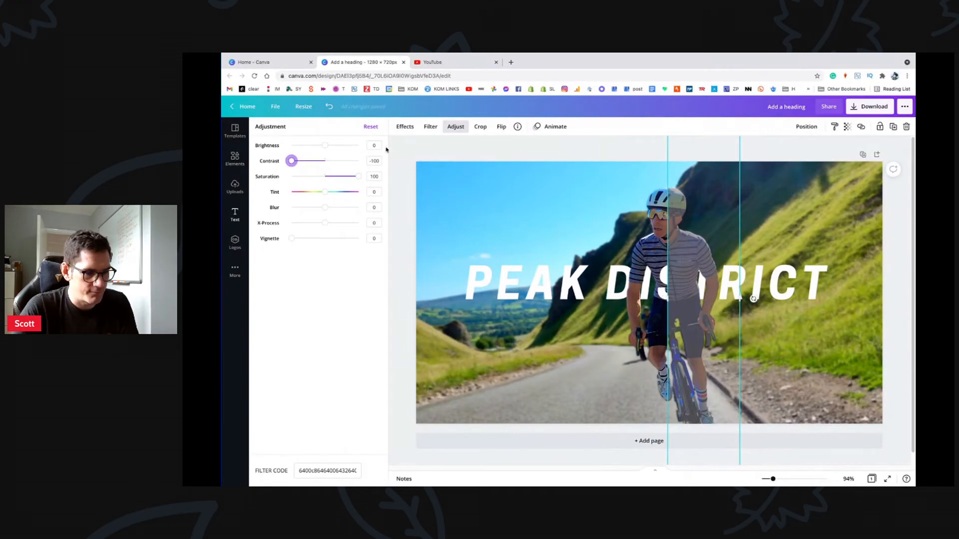
left_click(370, 127)
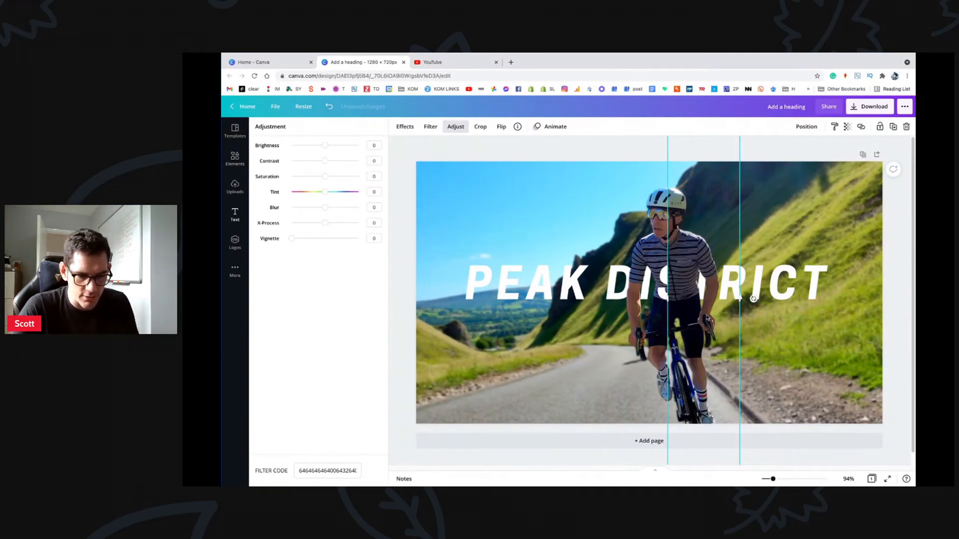
left_click_drag(668, 299, 699, 301)
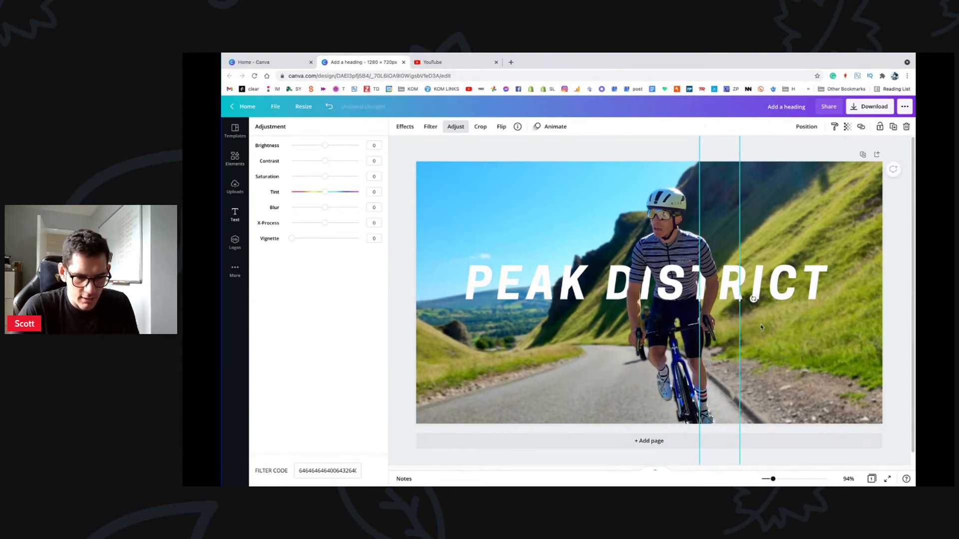
Step: Close the adjustments and select the background photo
left_click(761, 328)
left_click(709, 292)
left_click(674, 232)
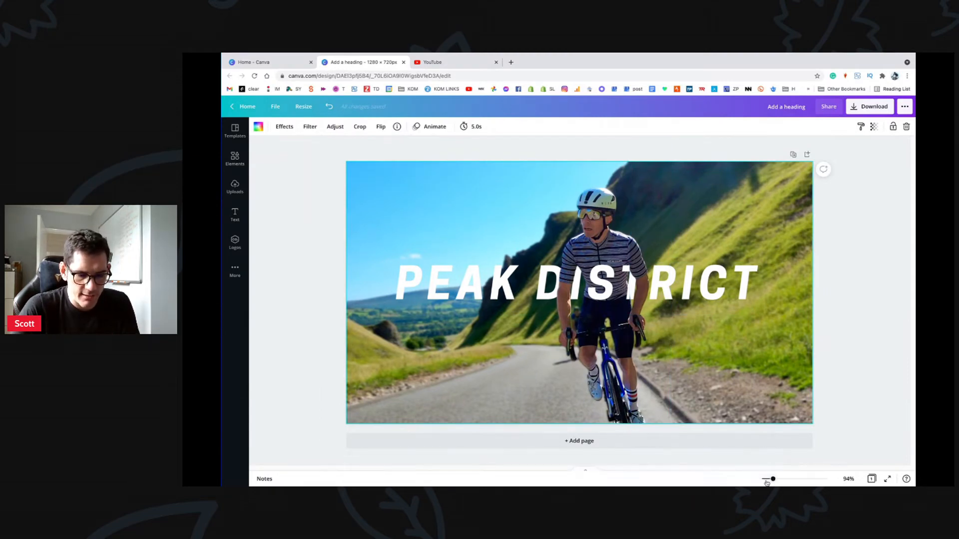
Step: Undo an accidental shrink of the cyclist strip and zoom in to 161% on the rider and title
left_click_drag(772, 479, 764, 481)
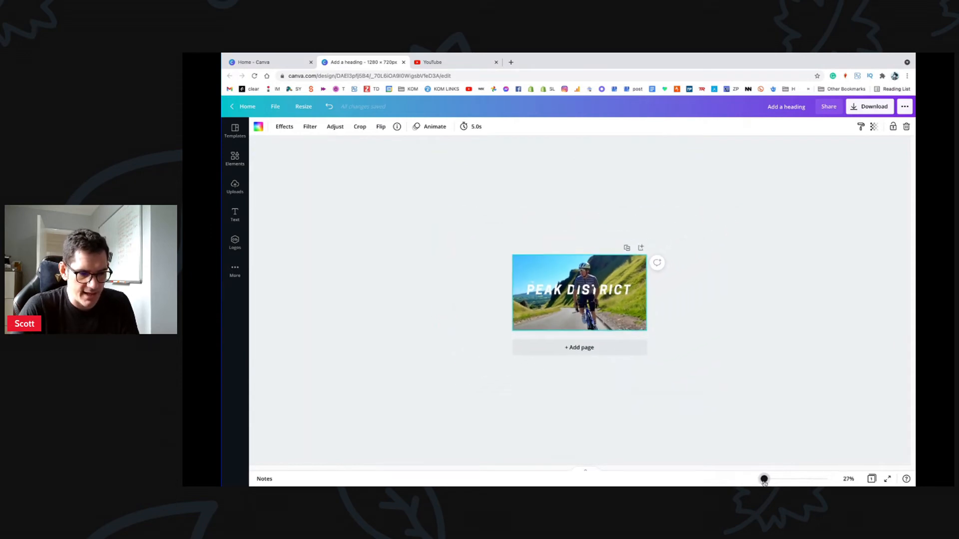
left_click(601, 290)
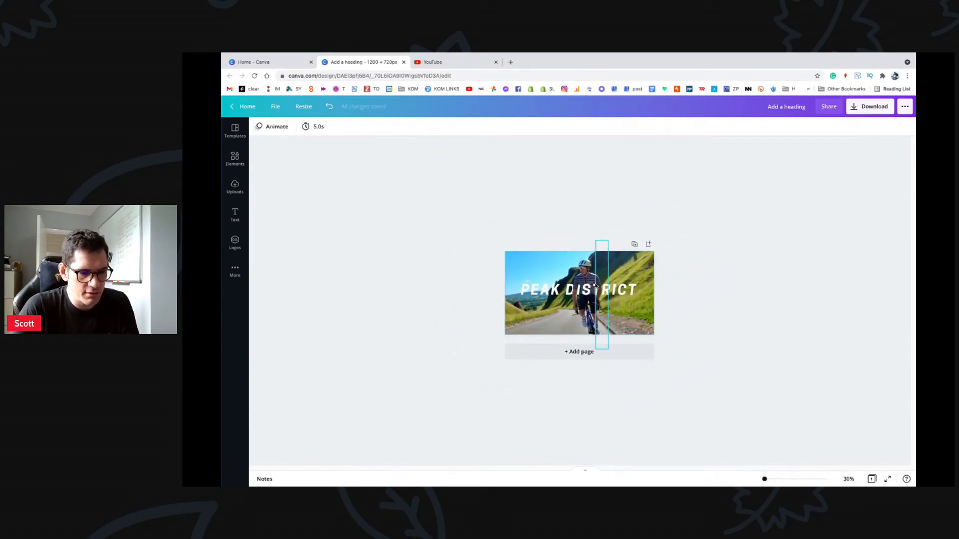
mouse_move(597, 286)
left_mouse_down()
mouse_move(612, 288)
mouse_move(555, 295)
mouse_move(645, 286)
mouse_move(542, 283)
mouse_move(595, 295)
left_mouse_up()
key("ctrl+z")
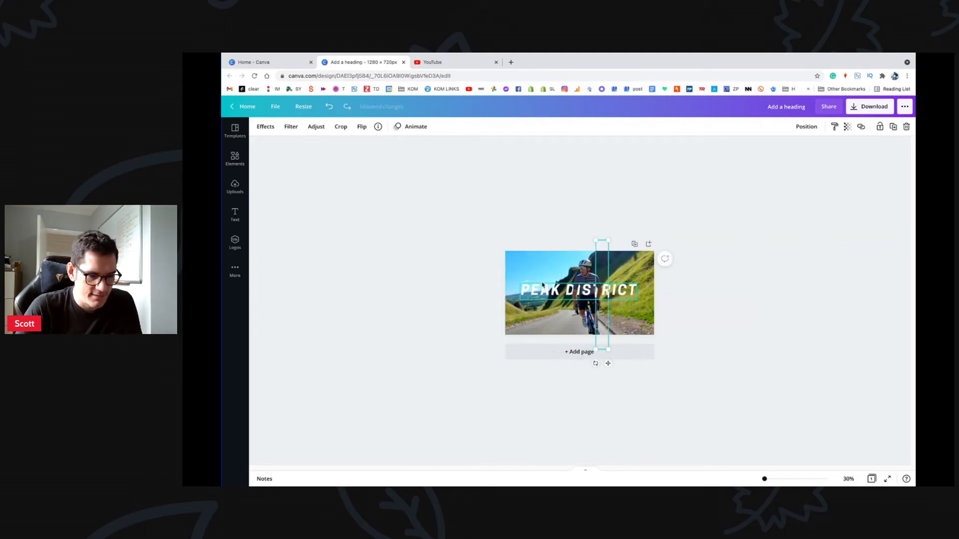
left_click_drag(764, 478, 781, 479)
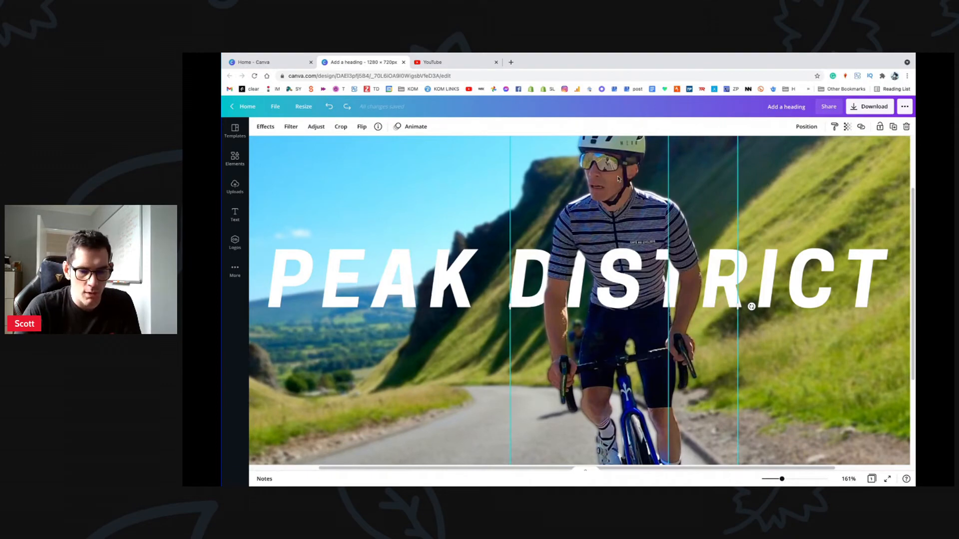
Step: Extend the narrower cyclist piece leftward over the title letters
left_click(316, 127)
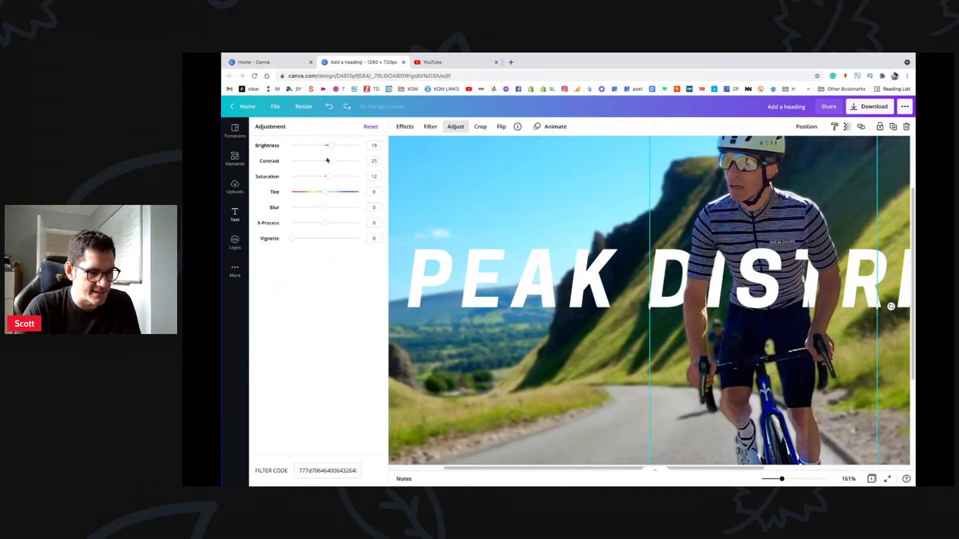
scroll(722, 238, "right", 2)
left_click(722, 235)
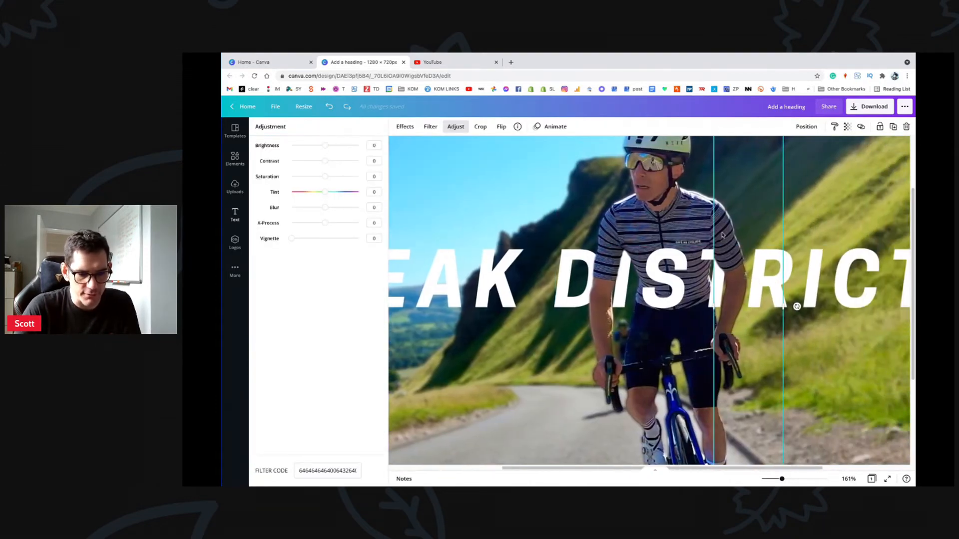
left_click_drag(712, 266, 647, 266)
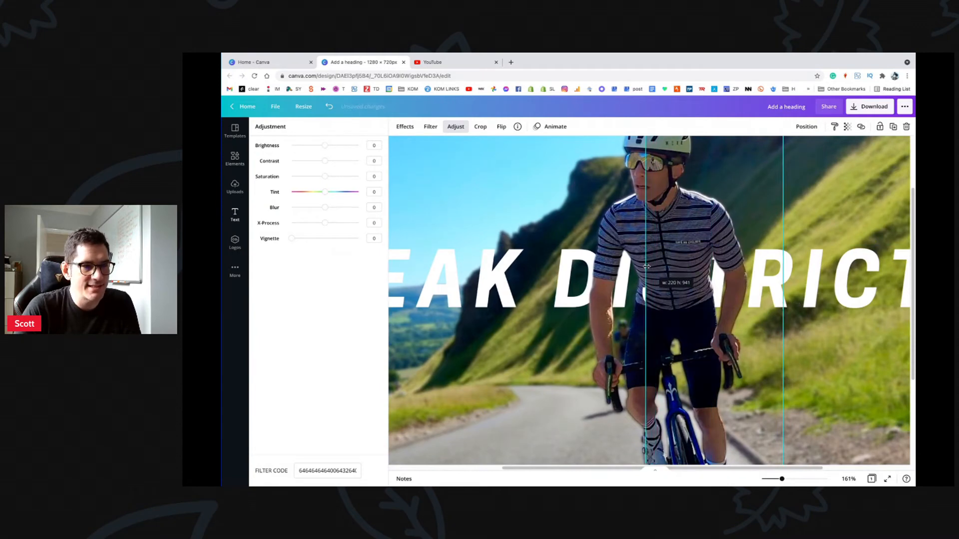
scroll(777, 138, "up", 1)
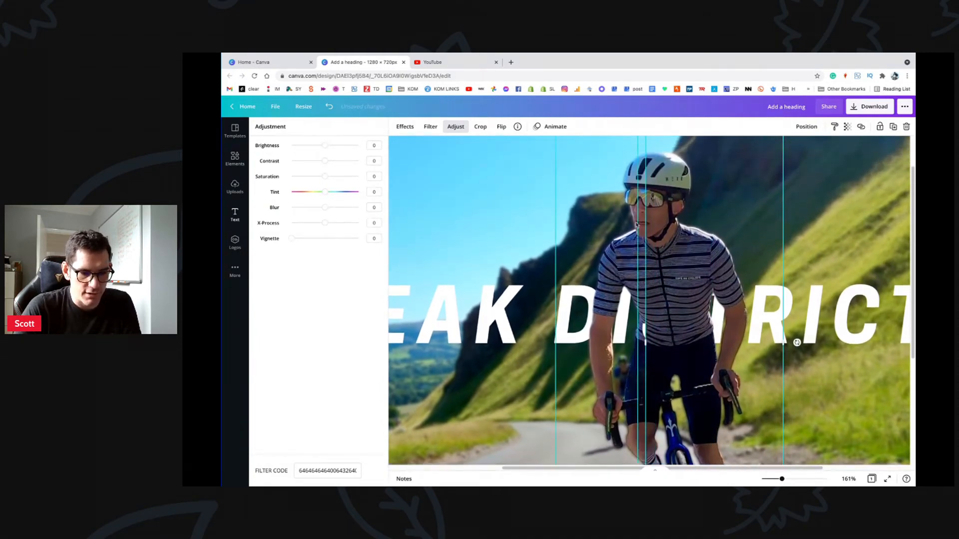
Step: Copy the Brightness 19, Contrast 25, Saturation 12 look onto the jersey piece and narrow it
left_click(603, 283)
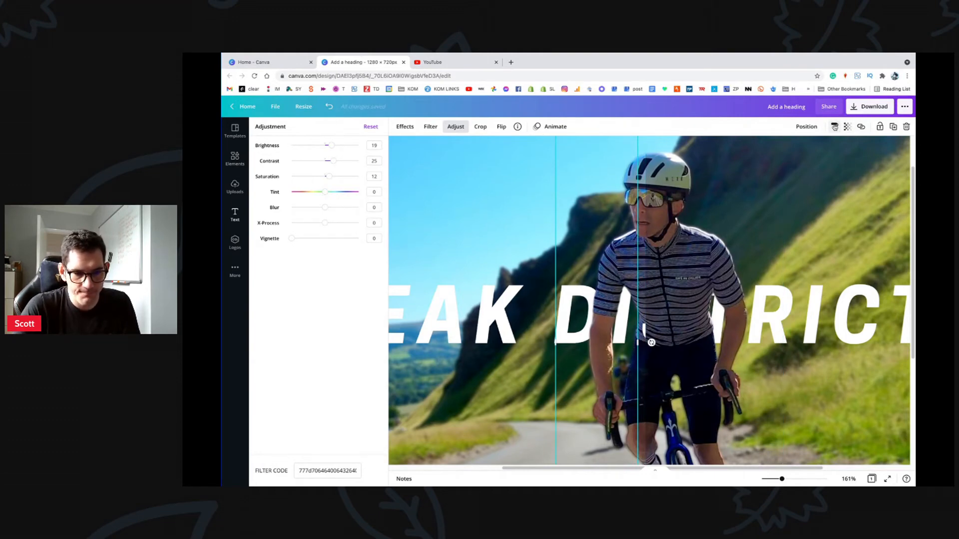
left_click(651, 343)
left_click(696, 260)
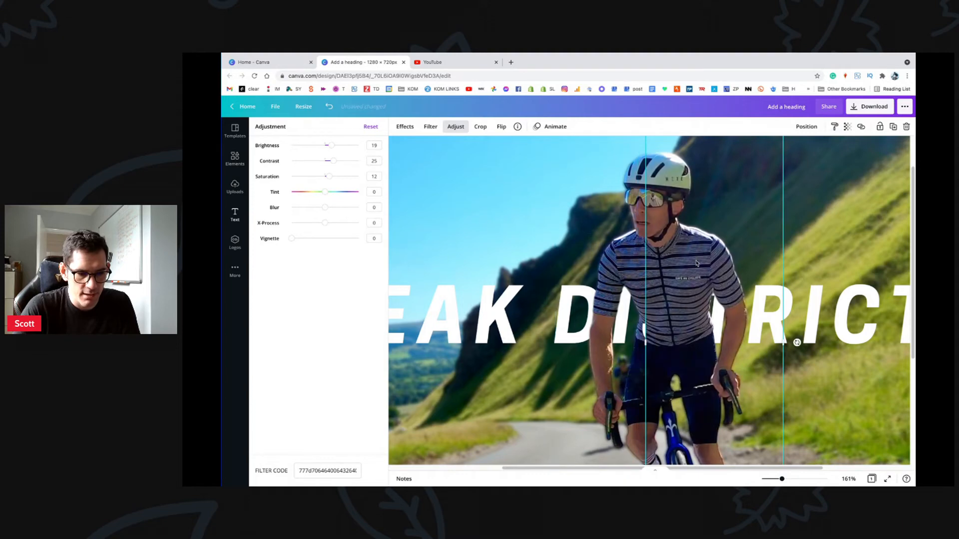
scroll(697, 263, "right", 2)
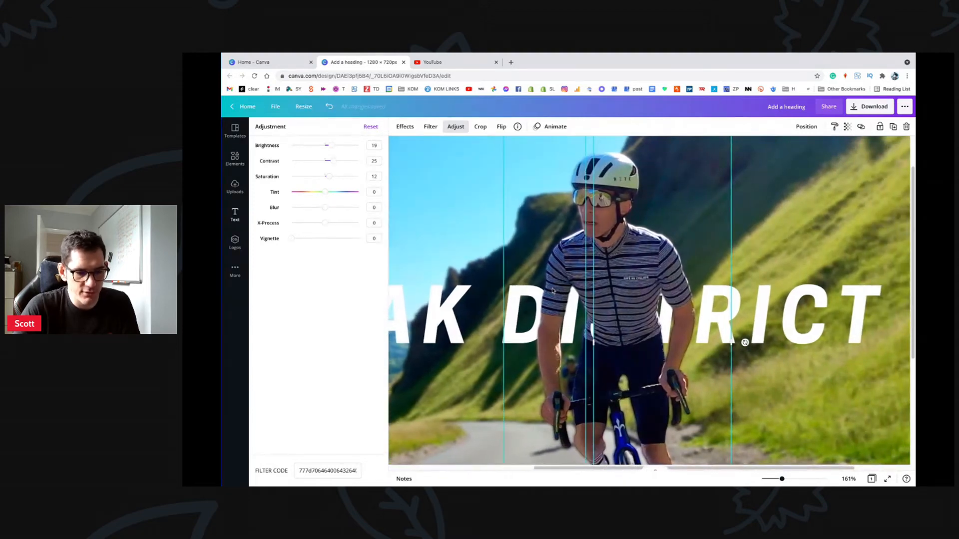
left_click_drag(617, 320, 692, 351)
scroll(744, 294, "down", 1)
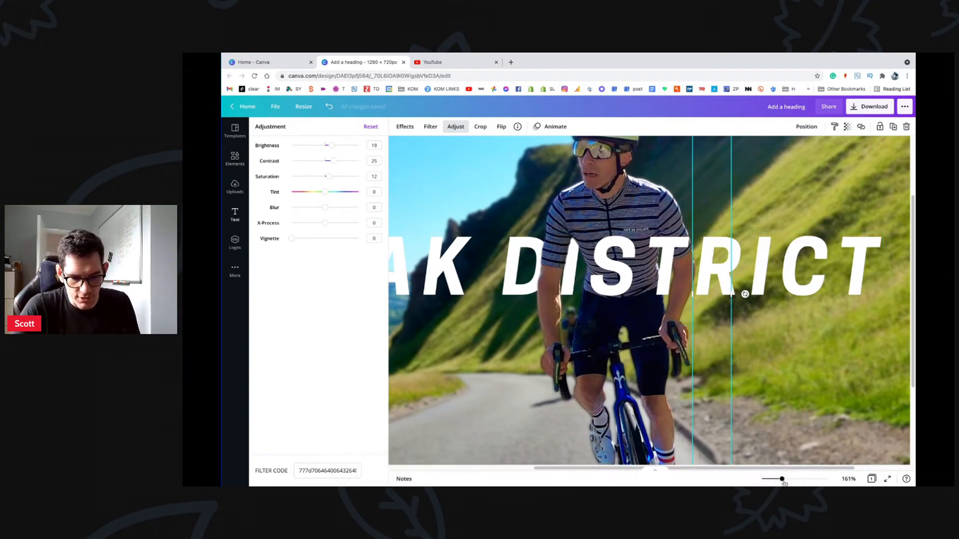
left_click_drag(782, 480, 772, 481)
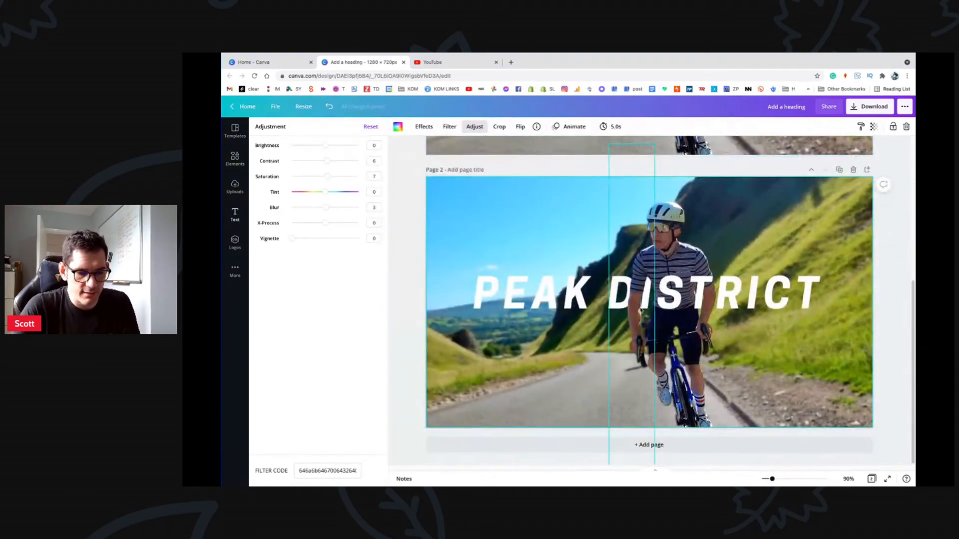
Step: Duplicate the PEAK DISTRICT heading, place the copy just below, and change its text to 'Perfection'
left_click(676, 291)
scroll(675, 292, "up", 5)
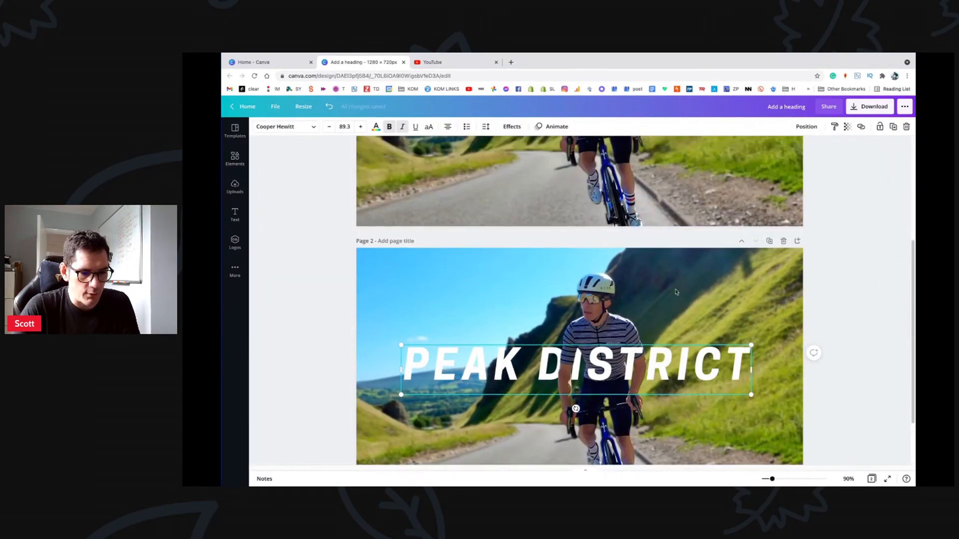
scroll(641, 266, "down", 1)
scroll(641, 266, "up", 1)
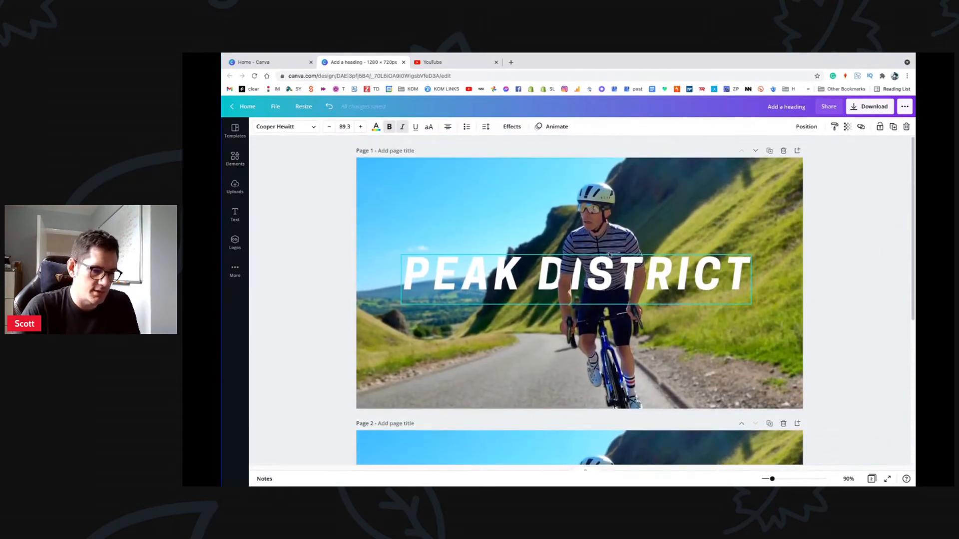
left_click(499, 214)
left_click(440, 258)
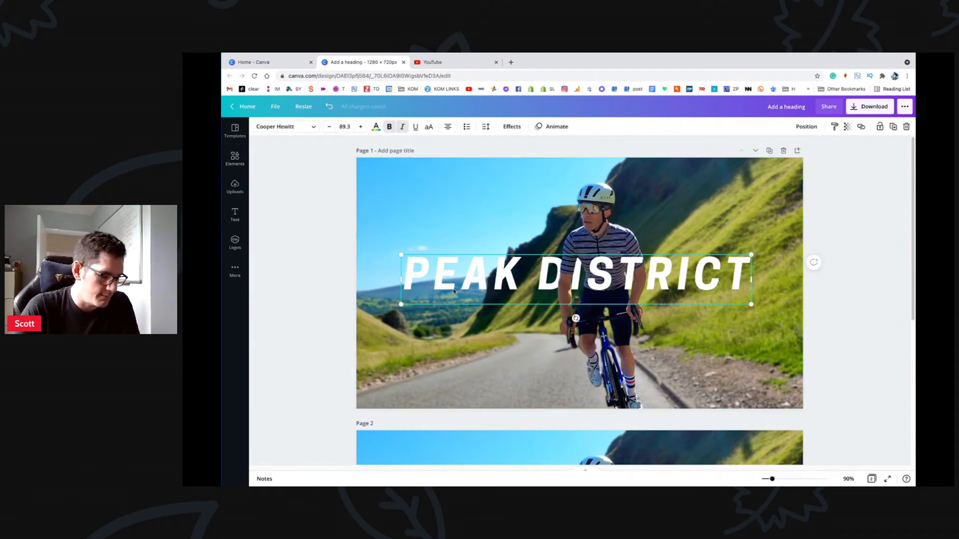
key("ctrl+d")
left_click_drag(487, 302, 476, 323)
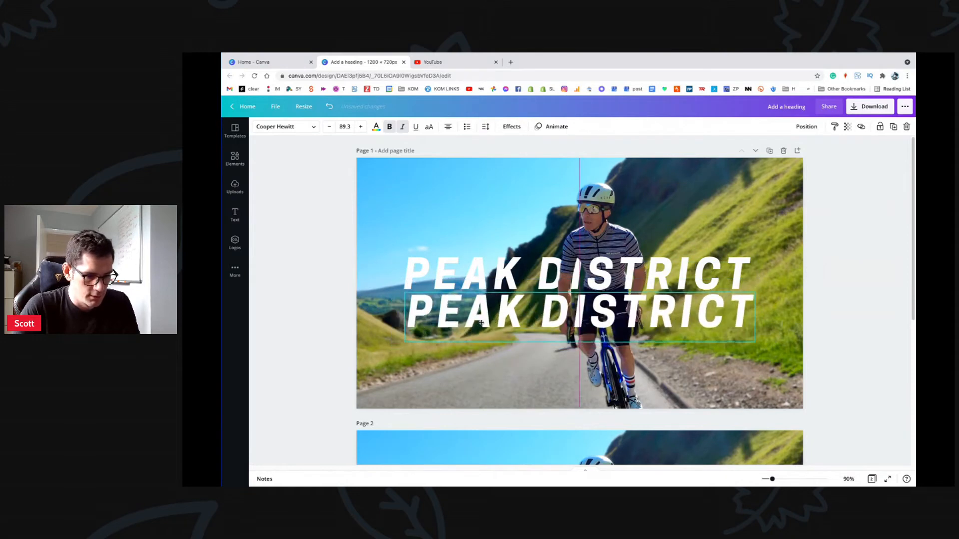
triple_click(476, 323)
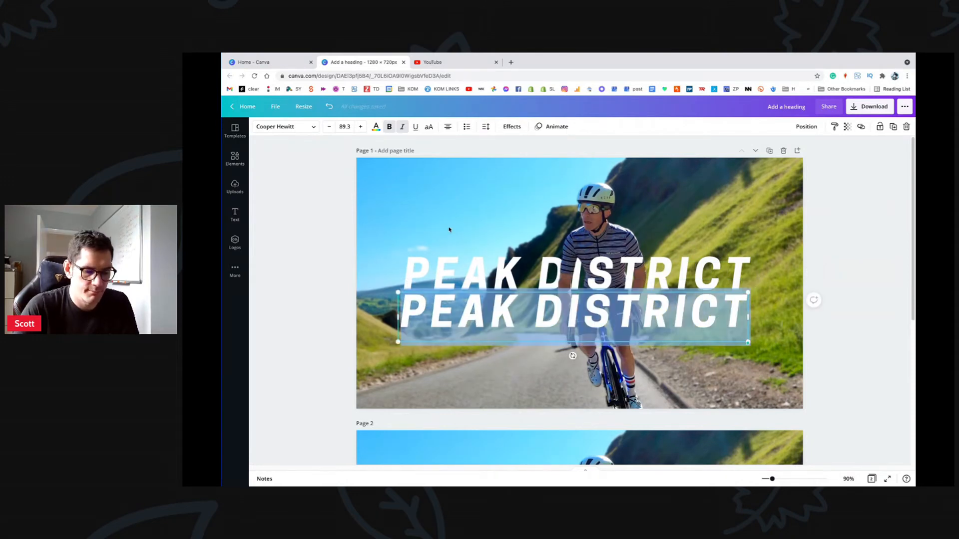
type("Perfection")
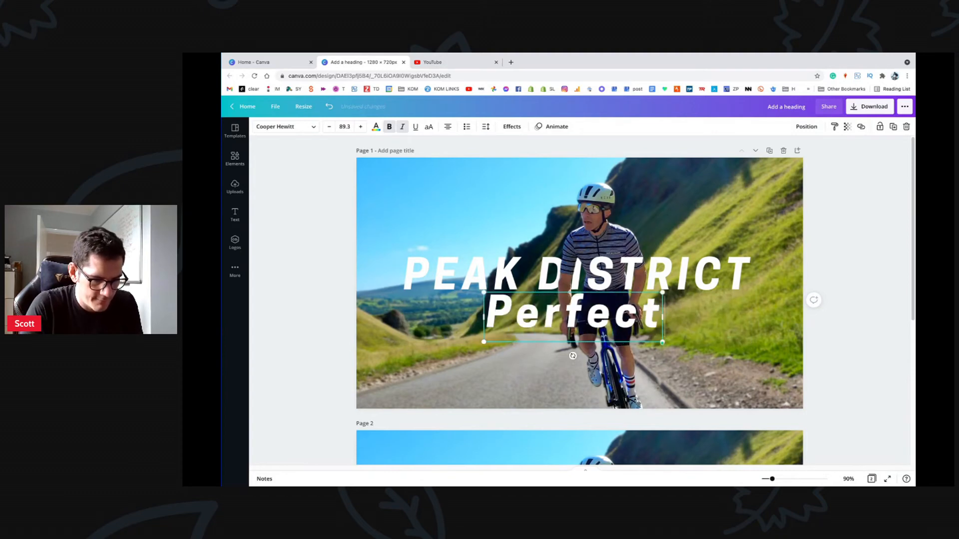
triple_click(484, 332)
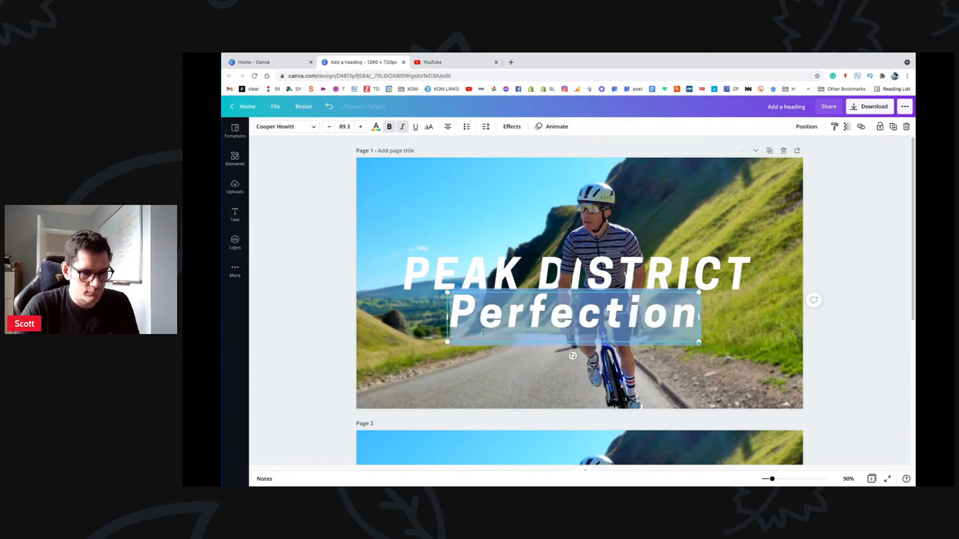
Step: Set the Perfection text in the Caitlin script font
left_click(312, 127)
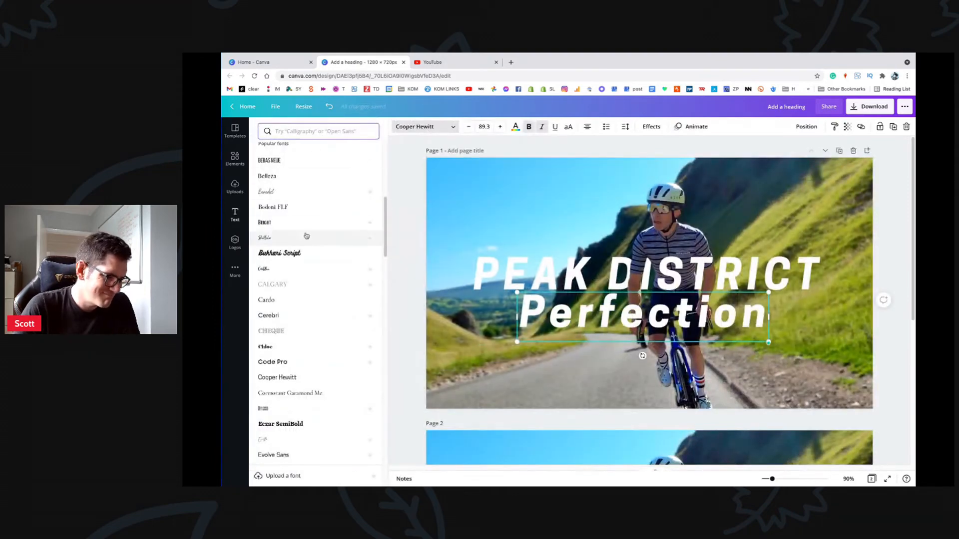
left_click(284, 239)
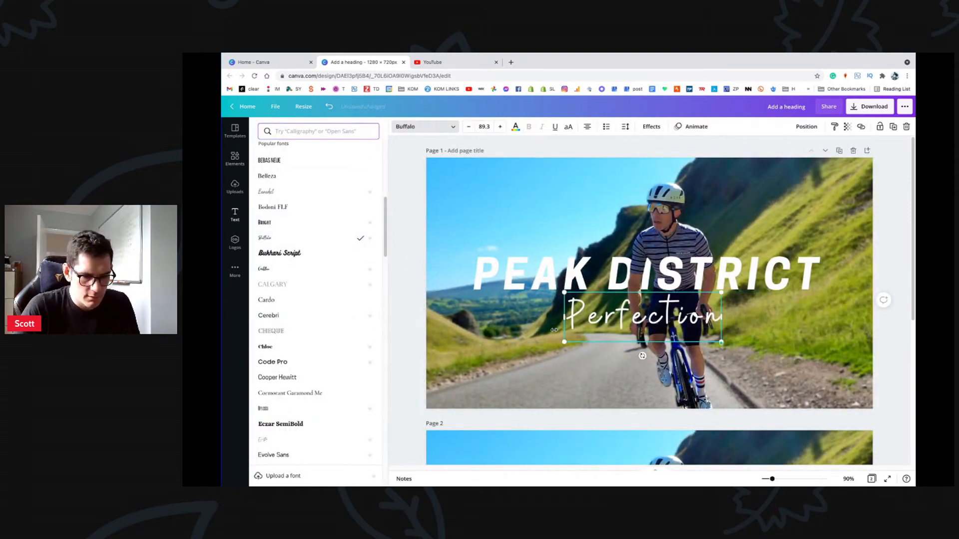
left_click(279, 271)
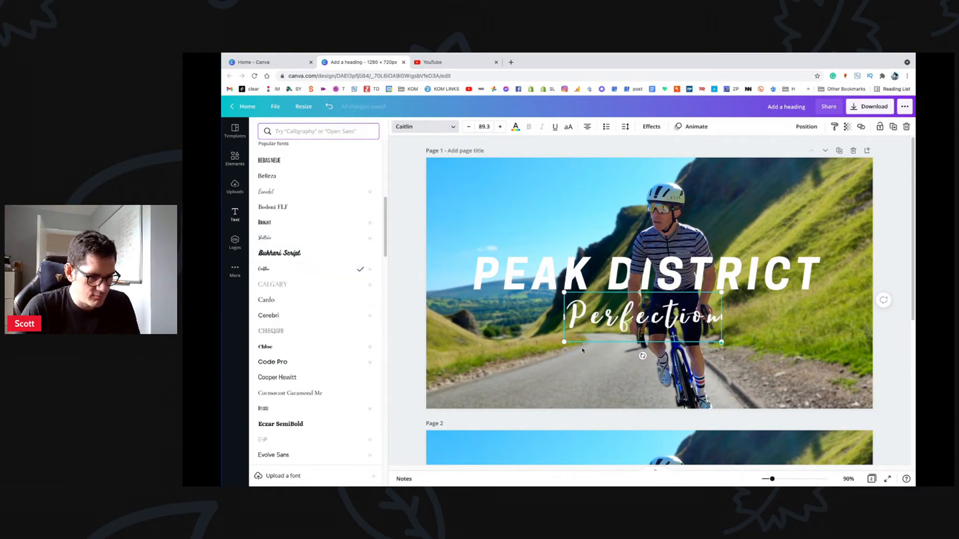
Step: Remove Perfection's letter spacing to 0 and enlarge it to size 117
left_click(651, 126)
left_click(625, 126)
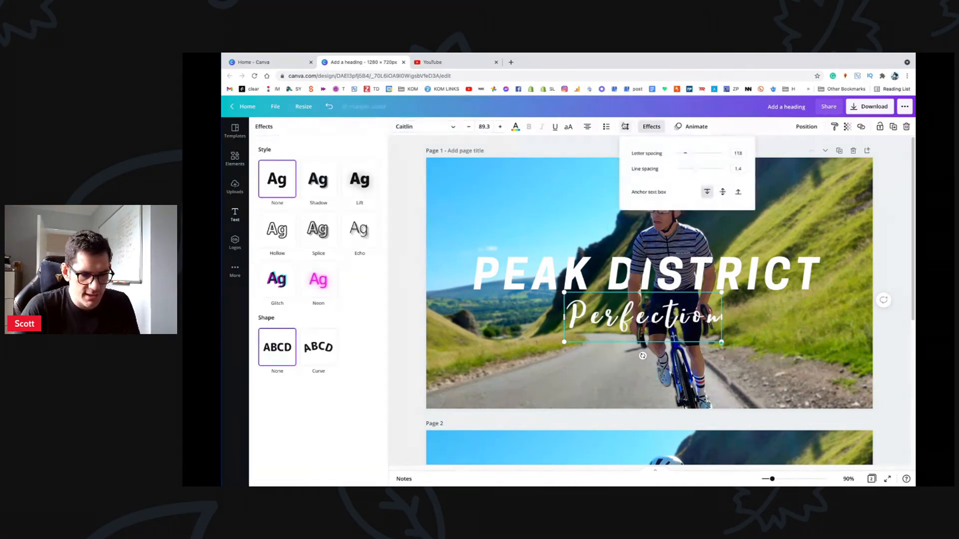
left_click_drag(694, 155, 684, 154)
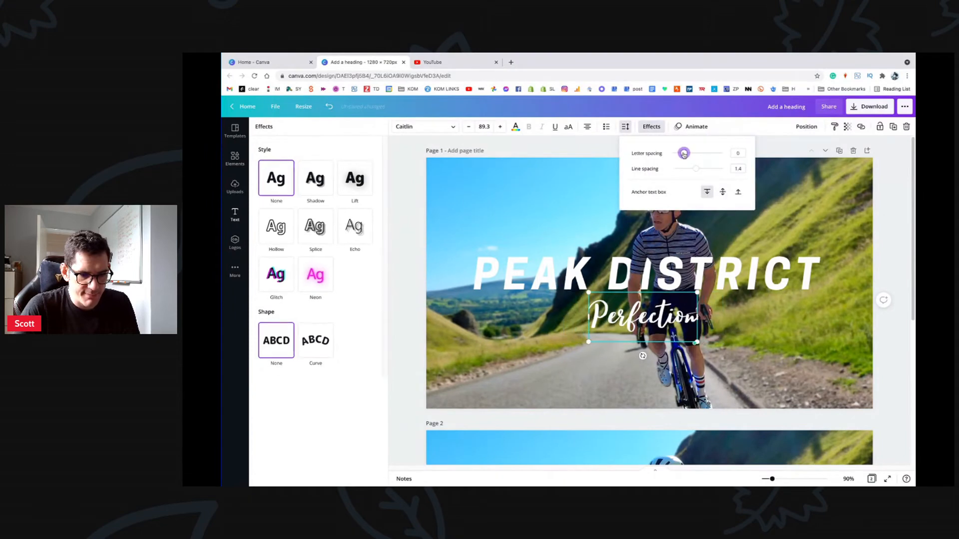
left_click_drag(589, 342, 609, 314)
left_click(804, 320)
Step: Make two copies of Perfection, placing them below and above TRICT
key("super+d")
left_click_drag(609, 315, 755, 342)
left_click(457, 320)
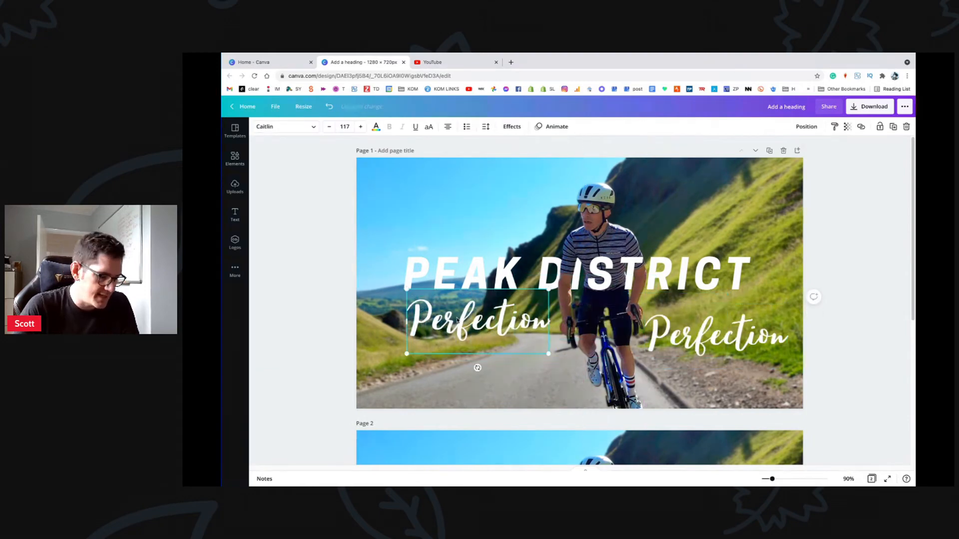
key("super+d")
left_click_drag(492, 322, 723, 220)
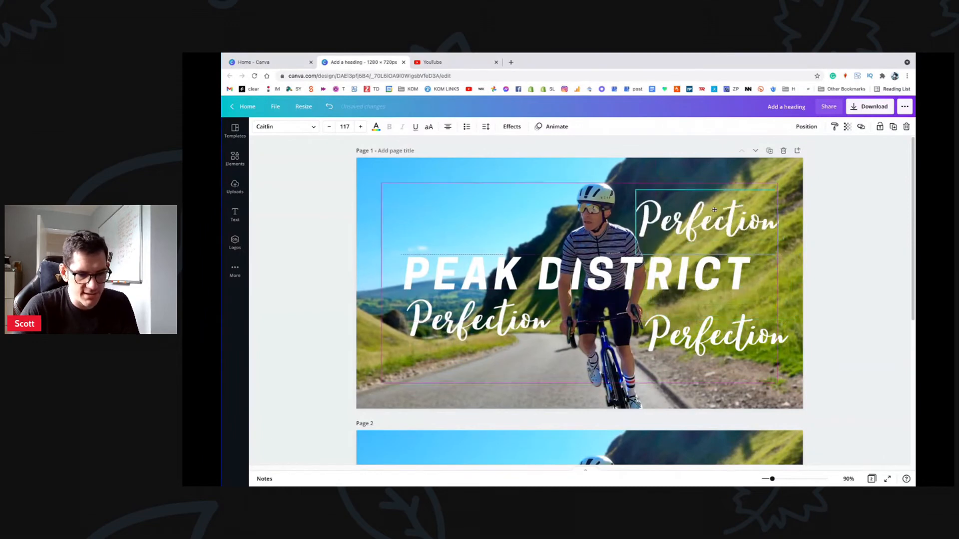
double_click(481, 318)
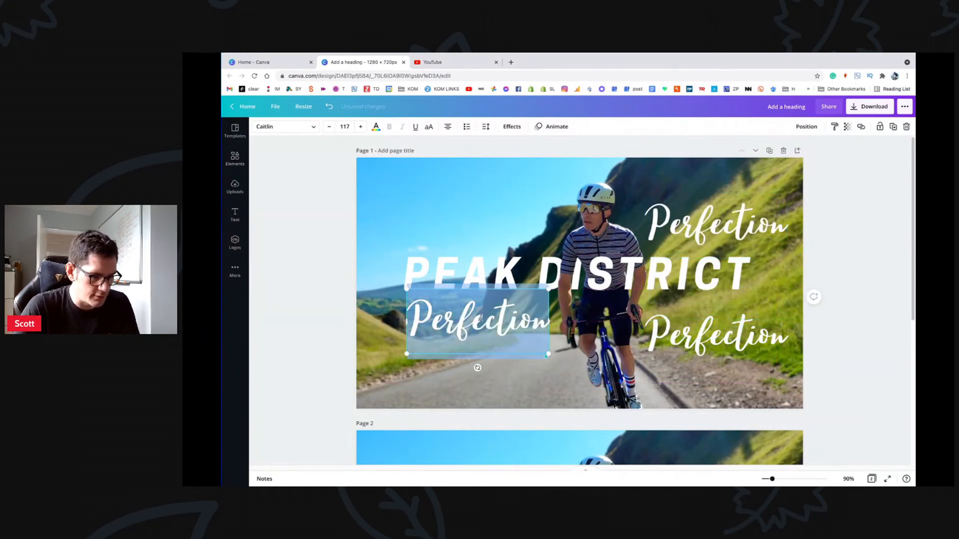
Step: Try the Gagalin, Jonathan and Moontime fonts on the left Perfection
left_click(310, 131)
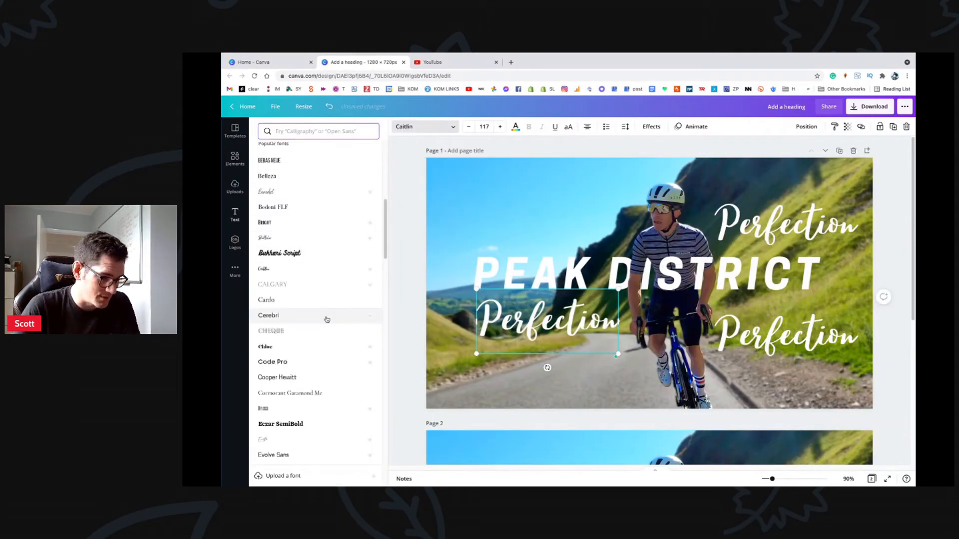
scroll(325, 317, "down", 2)
scroll(328, 320, "down", 3)
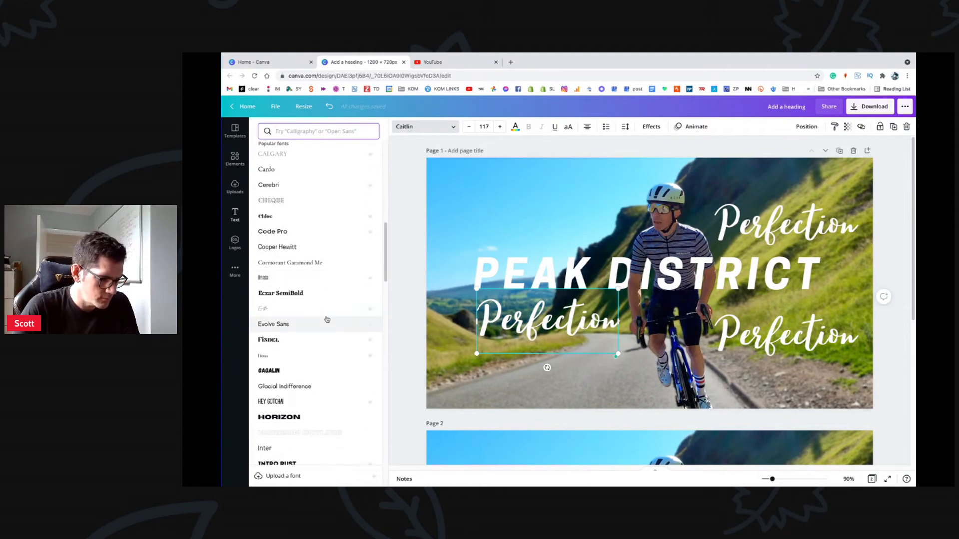
left_click(327, 319)
scroll(327, 319, "down", 1)
scroll(326, 320, "down", 1)
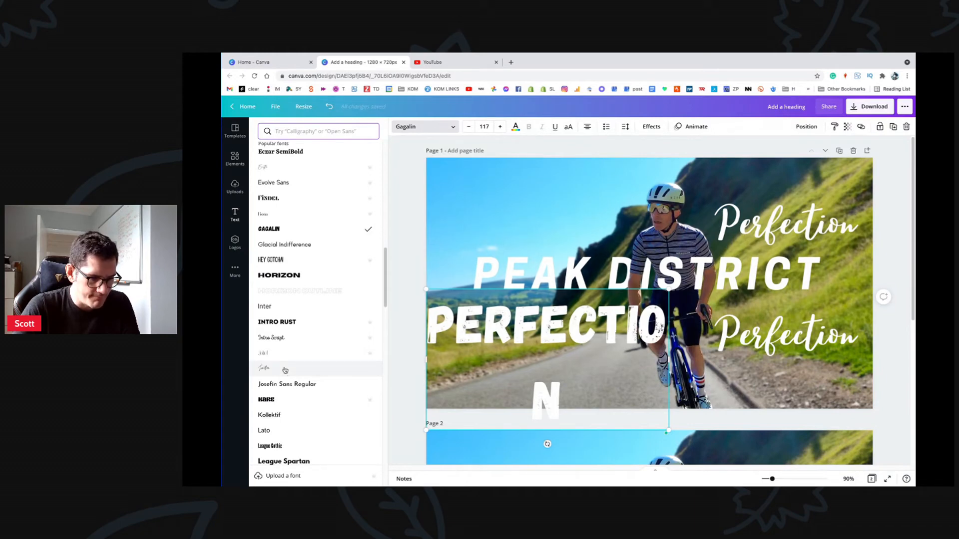
scroll(286, 370, "down", 2)
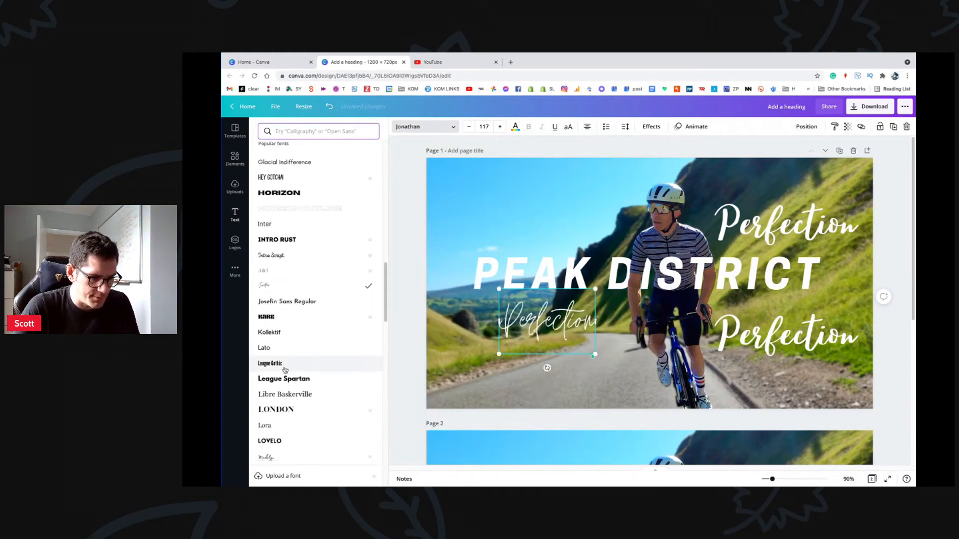
scroll(285, 370, "down", 4)
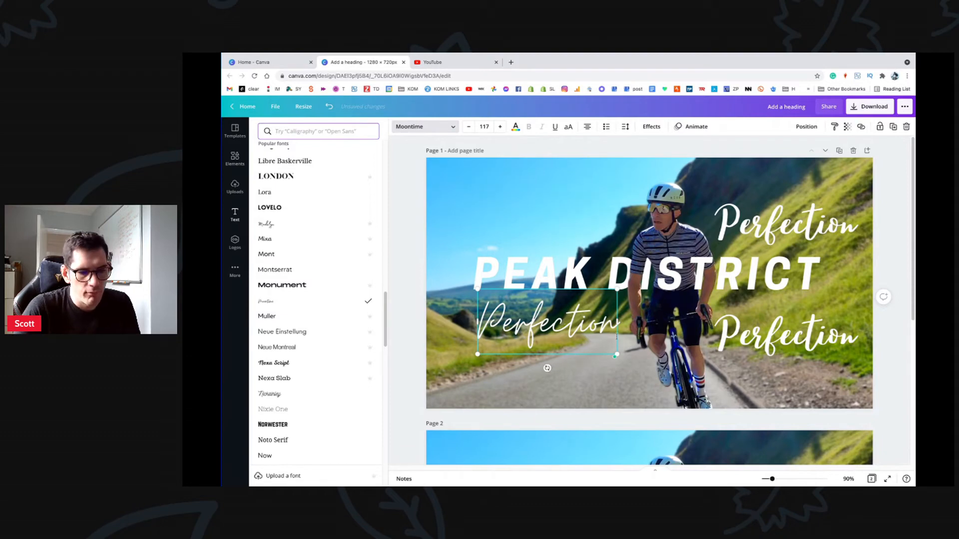
Step: Delete the two extra Perfection copies, leaving one Moontime Perfection beneath PEAK
left_click(754, 223)
left_click(798, 337)
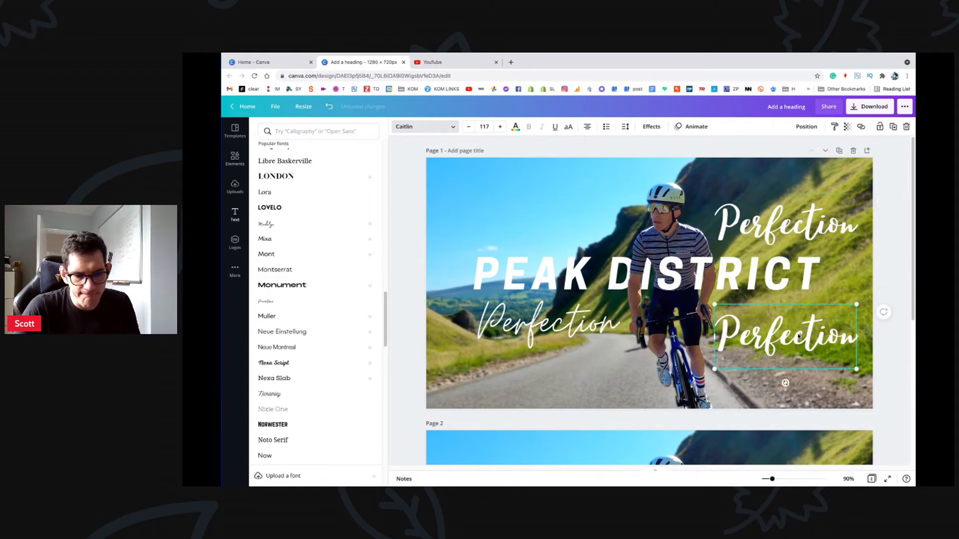
left_click_drag(798, 337, 563, 369)
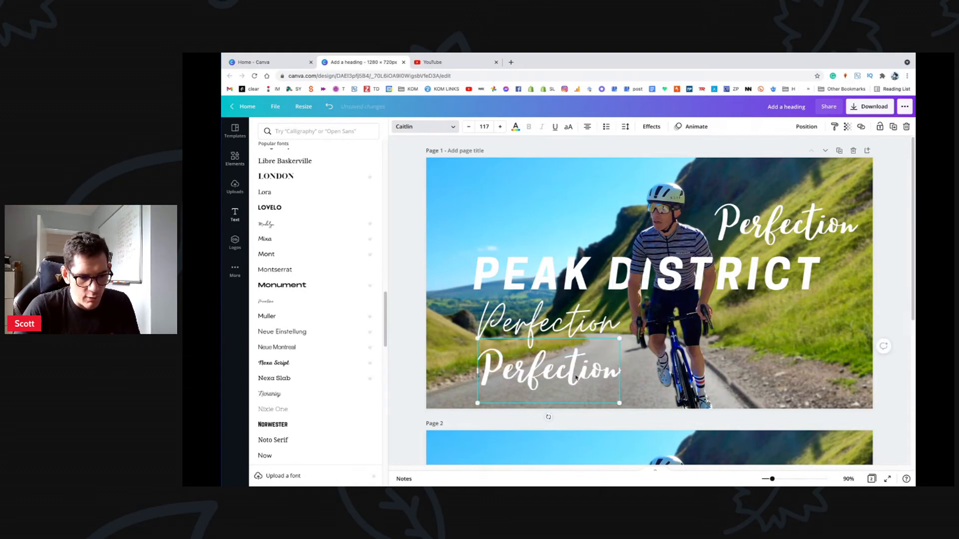
key("BackSpace")
key("Escape")
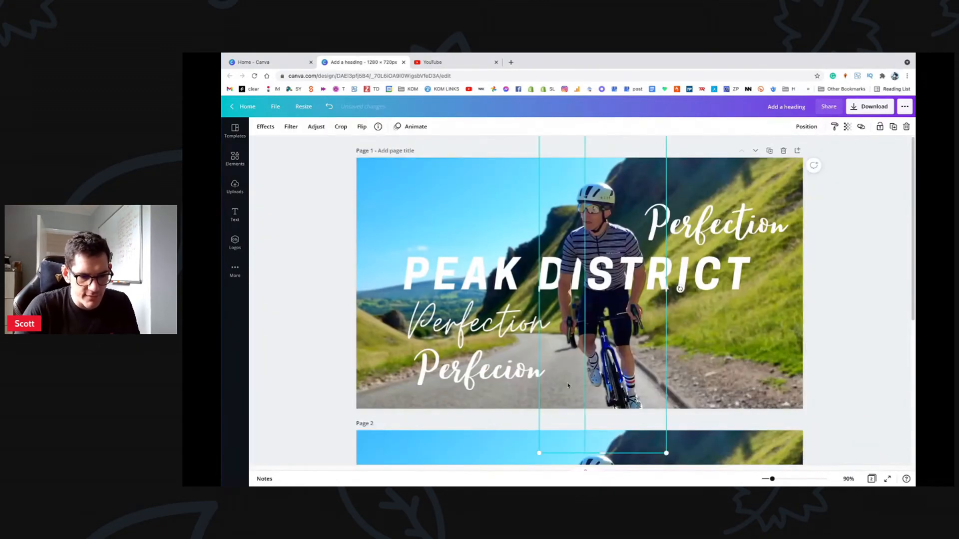
key("Delete")
left_click(677, 215)
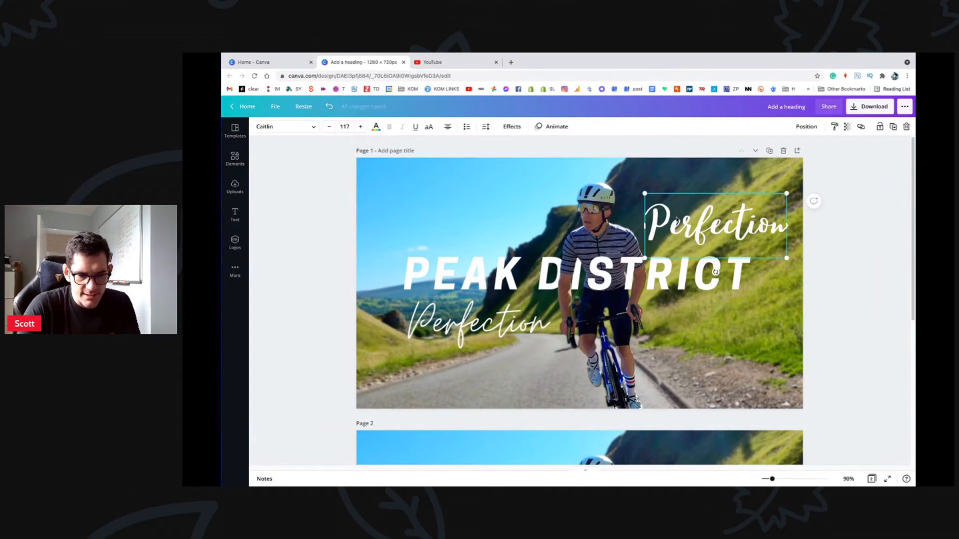
key("Delete")
Step: Enlarge the Moontime Perfection to about size 160 and tuck it under the title's left side
left_click(473, 329)
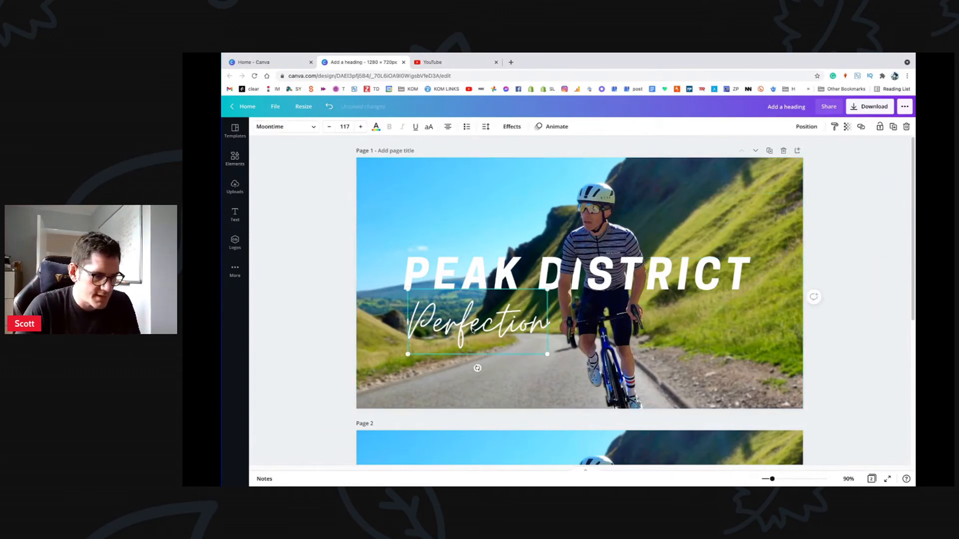
left_click_drag(546, 353, 568, 357)
left_click_drag(467, 332, 480, 317)
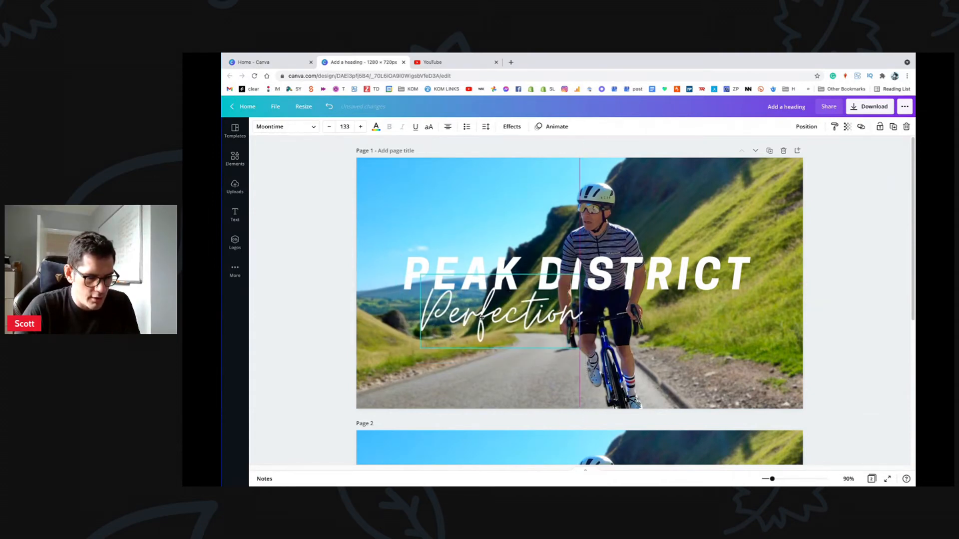
left_click_drag(417, 347, 417, 317)
mouse_move(742, 56)
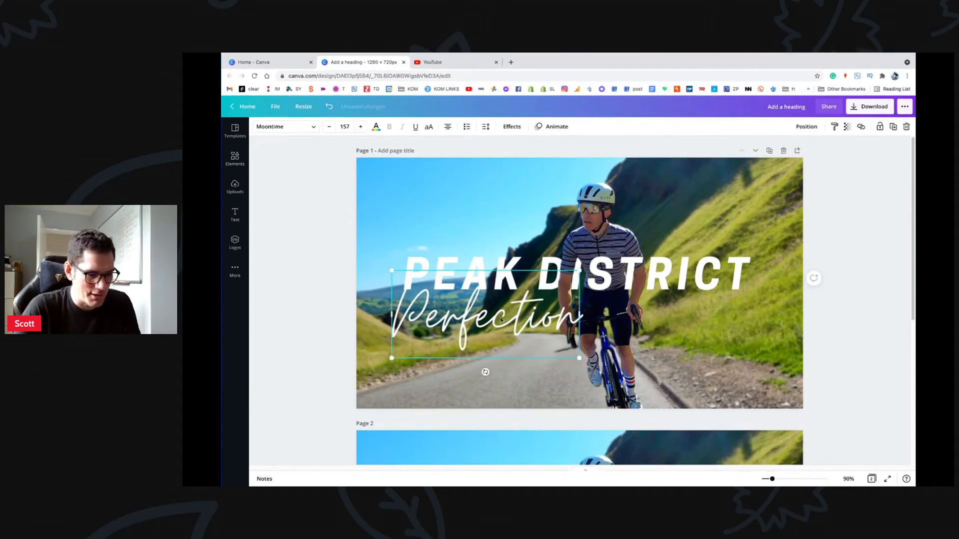
left_click_drag(421, 318, 421, 316)
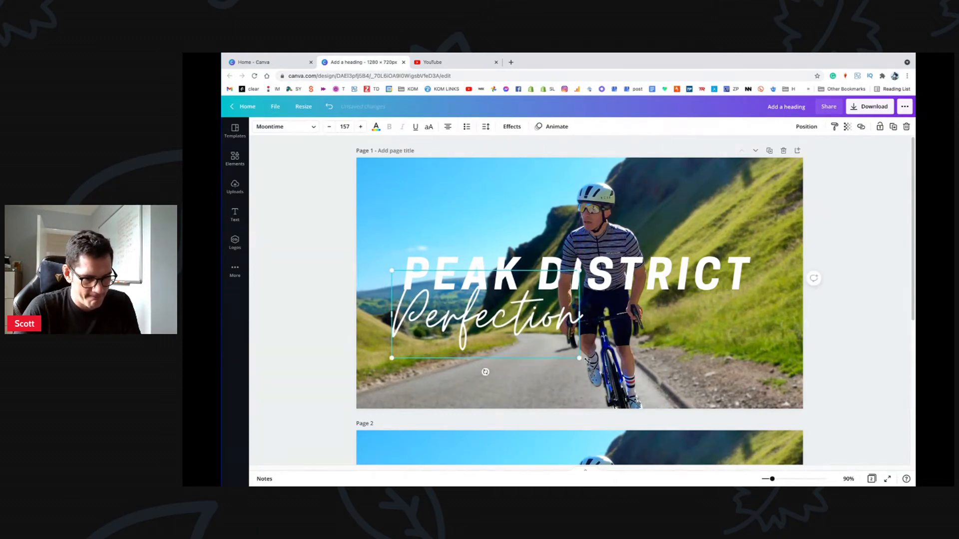
left_click_drag(580, 358, 586, 361)
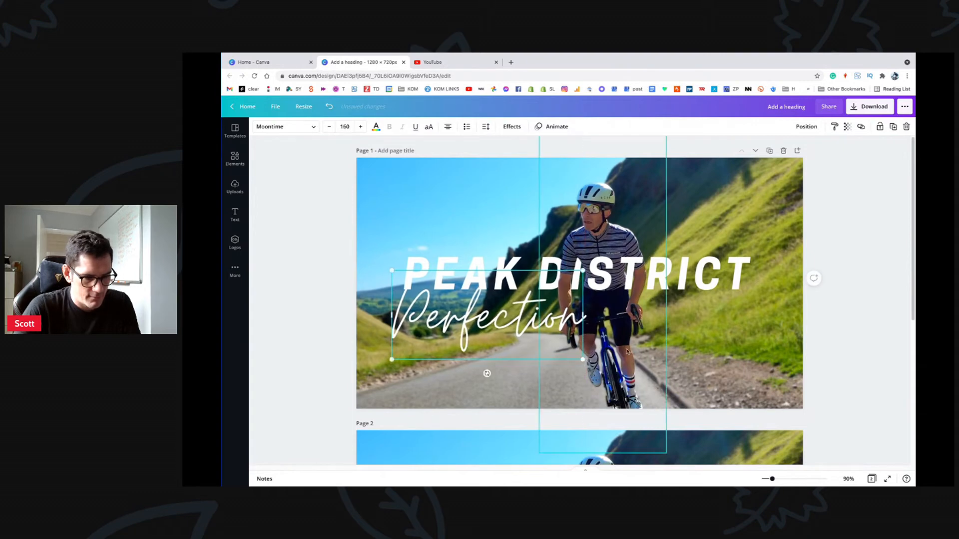
left_click(857, 358)
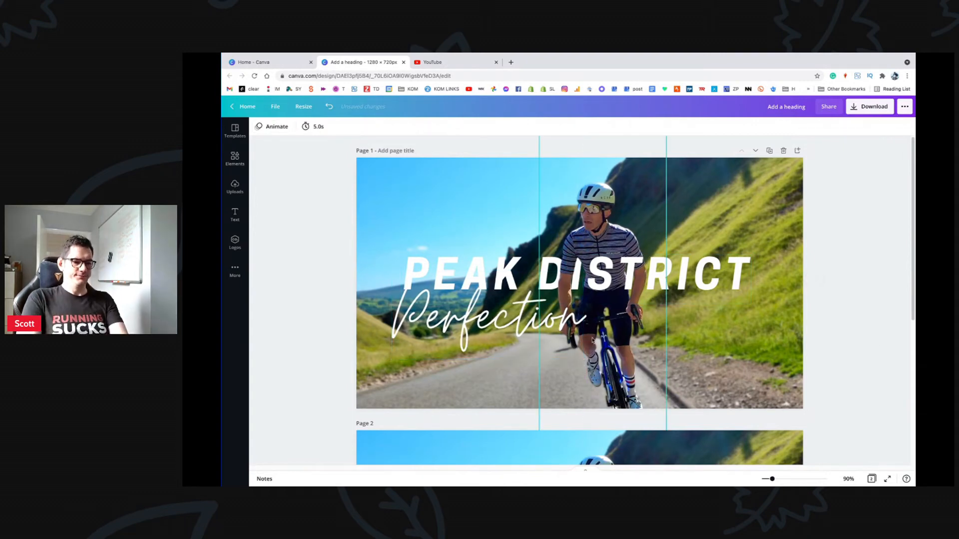
left_click_drag(772, 478, 766, 480)
scroll(649, 379, "up", 2)
Step: Nudge Perfection into place under PEAK DISTRICT with small drags and arrow keys
left_click(544, 294)
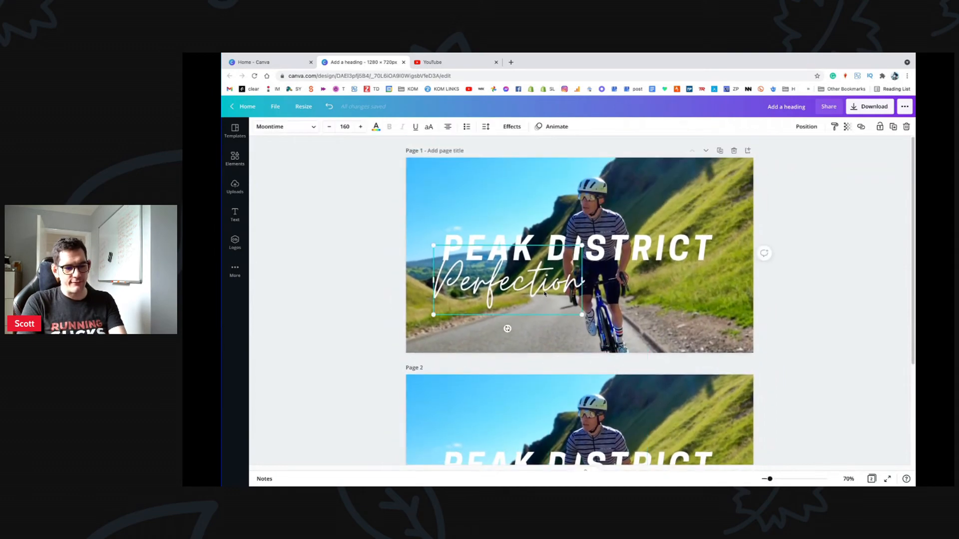
left_click_drag(545, 294, 545, 292)
key("Left")
key("Left")
key("Left")
key("Left")
key("Up")
key("Up")
key("Up")
key("Up")
key("Up")
key("Up")
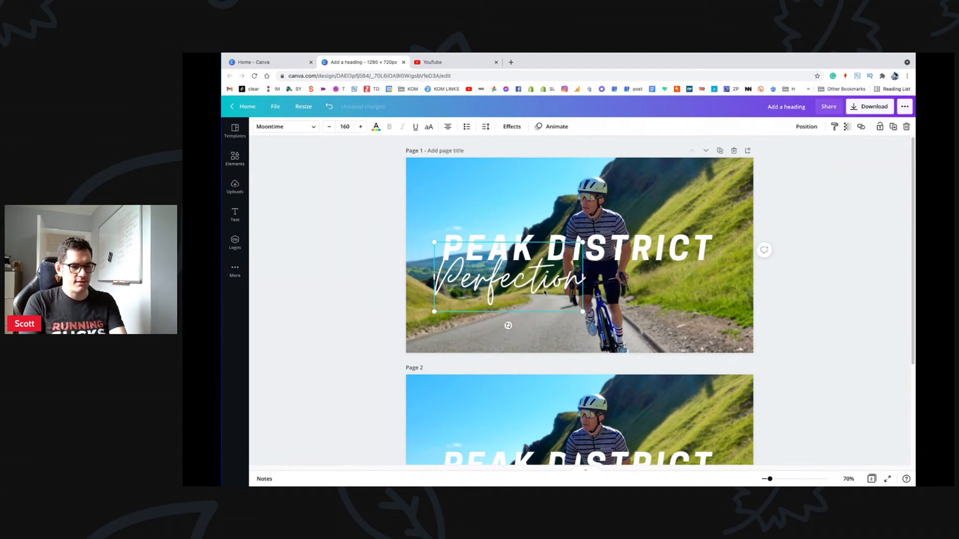
key("Down")
key("Down")
key("Down")
key("Down")
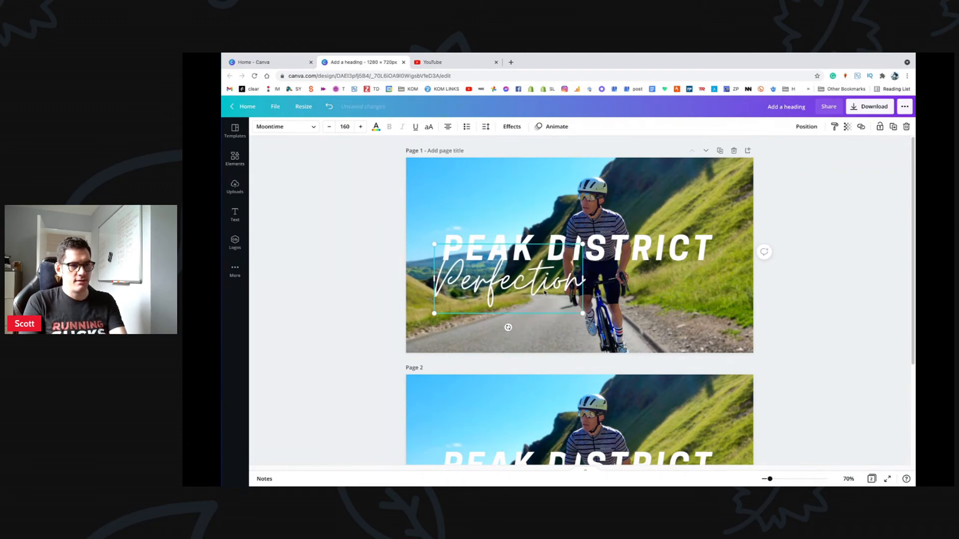
key("Left")
key("Left")
key("Left")
key("Left")
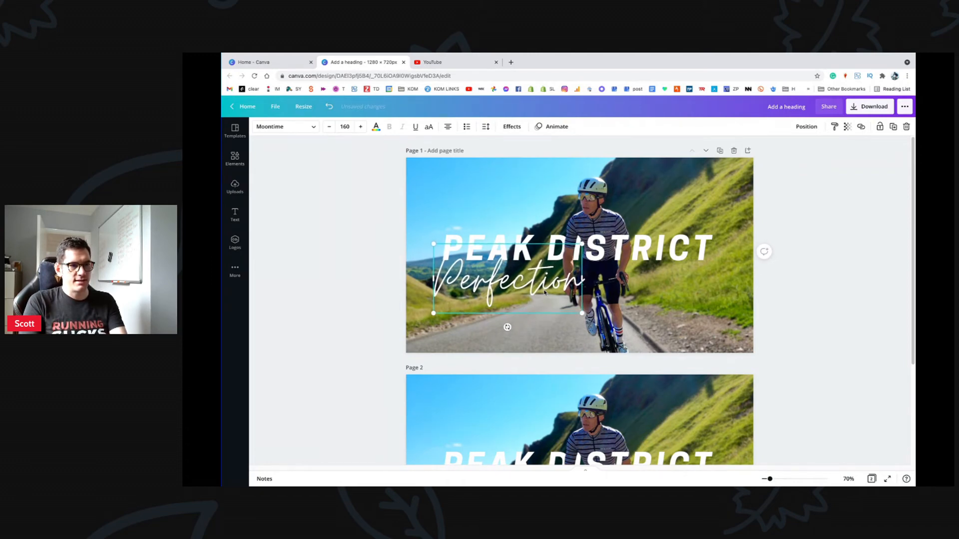
left_click(759, 278)
left_click(557, 277)
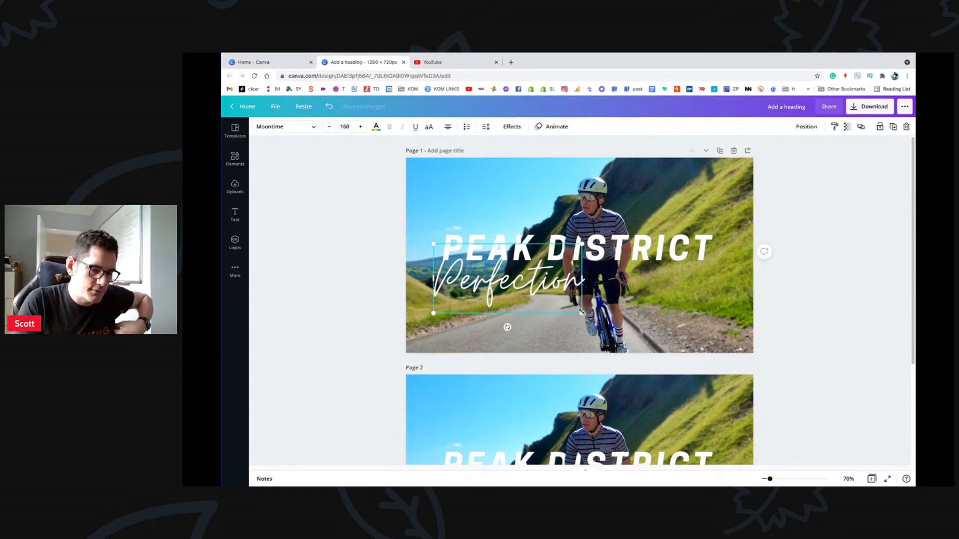
Step: Resize Perfection to size 157 while zoomed to 144% on the title
left_click_drag(581, 312, 584, 314)
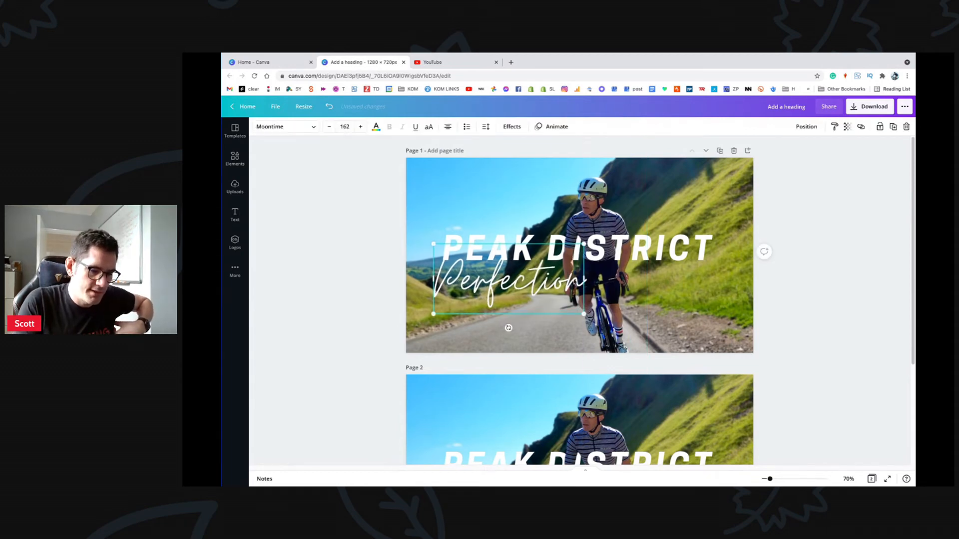
left_click_drag(770, 479, 779, 479)
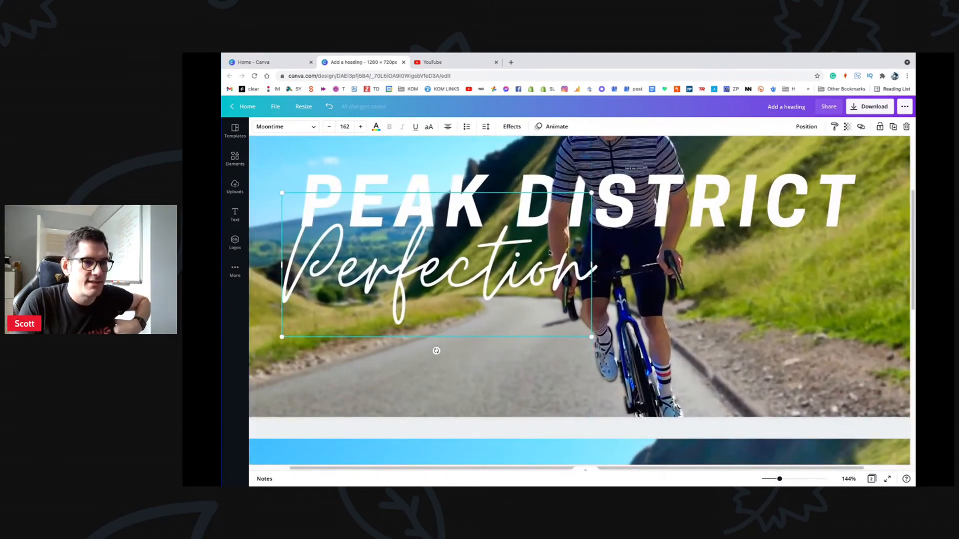
left_click_drag(593, 337, 575, 330)
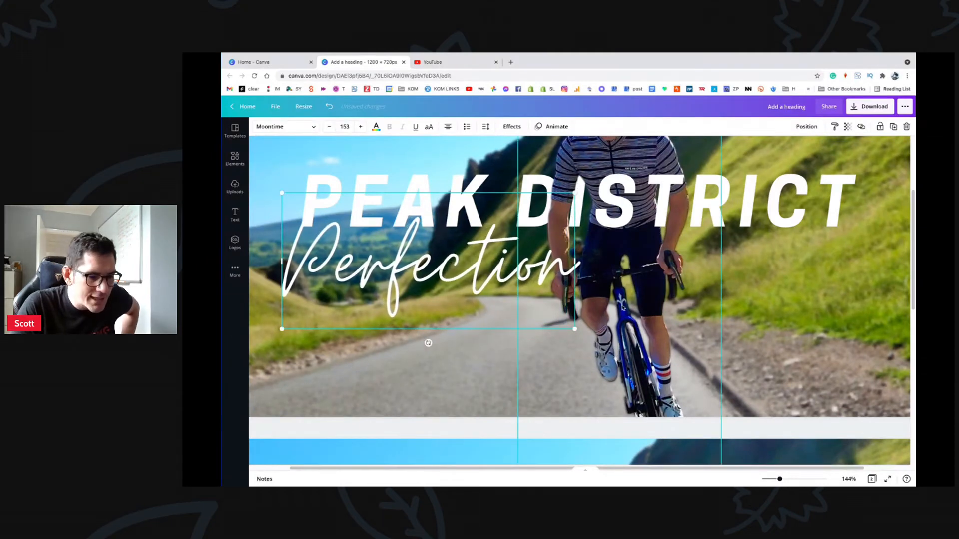
left_click(597, 298)
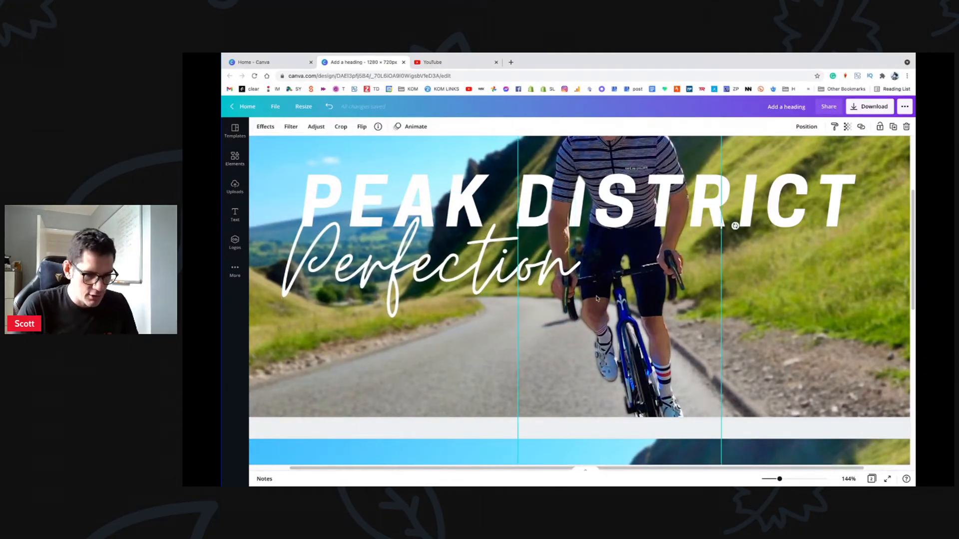
Step: Nudge the cyclist cutout up-left over the title letters and open Background Remover on it
left_click_drag(597, 299, 585, 285)
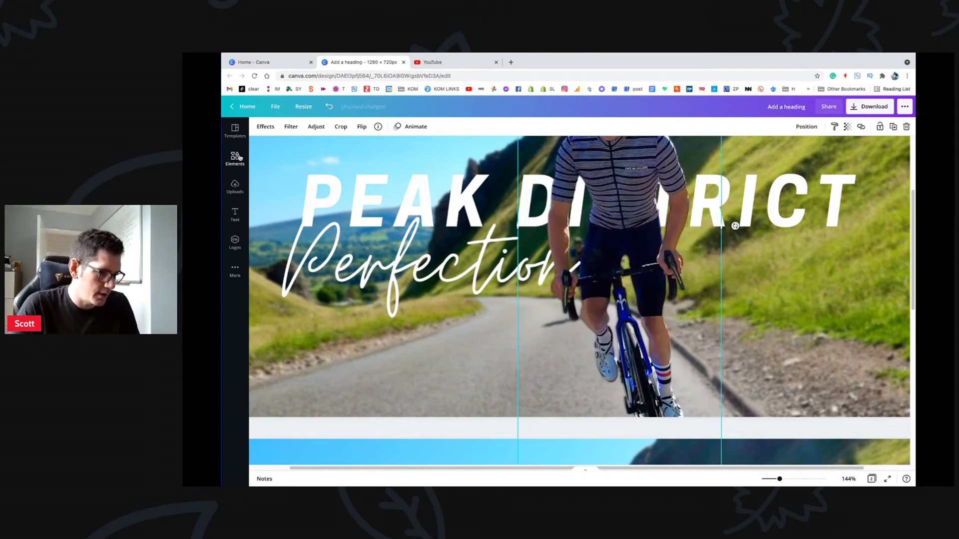
left_click(266, 126)
left_click(304, 185)
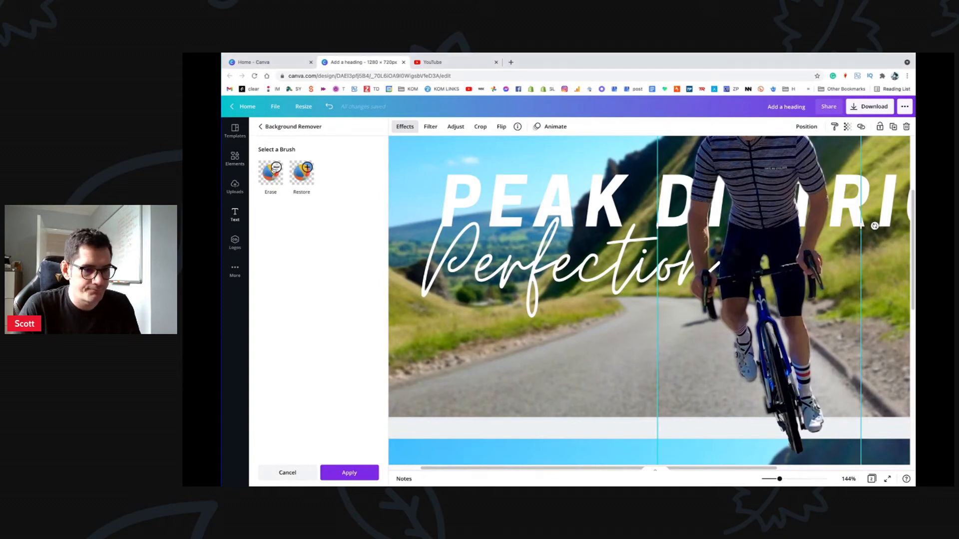
Step: Erase the rider's forearm, elbow, torso and other hand from the cutout
left_click(272, 173)
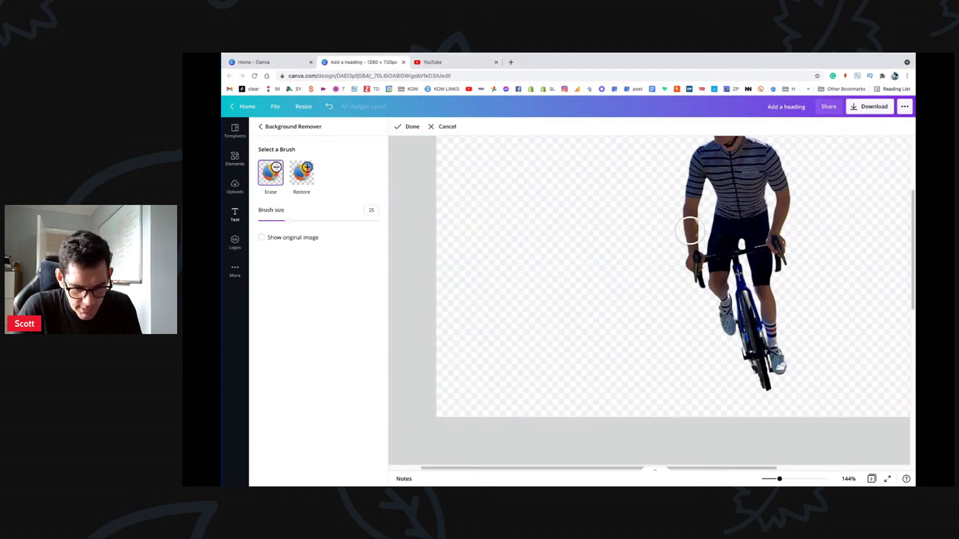
left_click(689, 232)
mouse_move(692, 198)
left_mouse_down()
mouse_move(741, 198)
mouse_move(746, 264)
mouse_move(742, 213)
mouse_move(728, 265)
mouse_move(719, 237)
mouse_move(720, 262)
mouse_move(719, 251)
mouse_move(739, 340)
mouse_move(767, 375)
left_mouse_up()
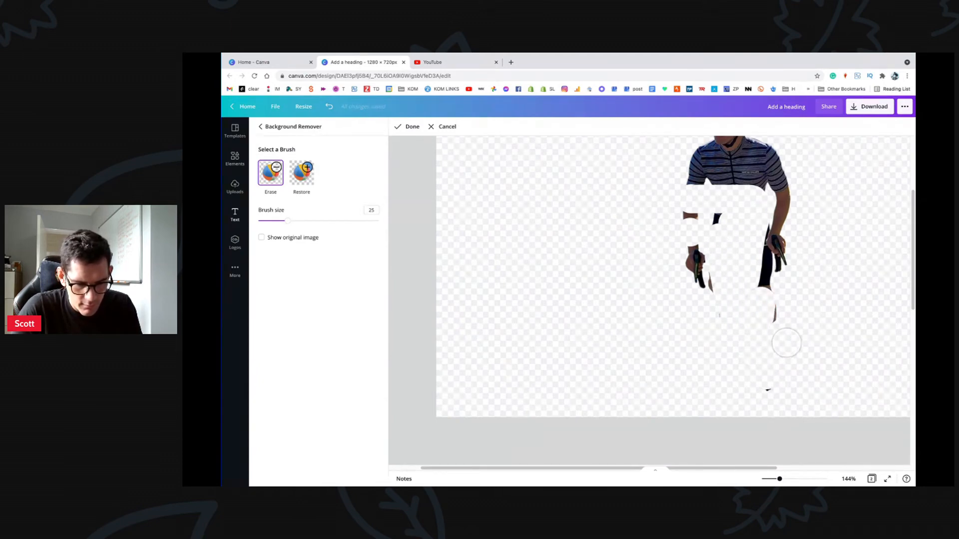
mouse_move(786, 343)
left_mouse_down()
mouse_move(781, 243)
mouse_move(789, 294)
mouse_move(763, 268)
mouse_move(765, 322)
mouse_move(746, 304)
mouse_move(724, 303)
mouse_move(719, 279)
mouse_move(778, 226)
mouse_move(784, 204)
mouse_move(706, 152)
mouse_move(728, 140)
mouse_move(803, 147)
mouse_move(616, 183)
mouse_move(847, 176)
mouse_move(669, 214)
left_mouse_up()
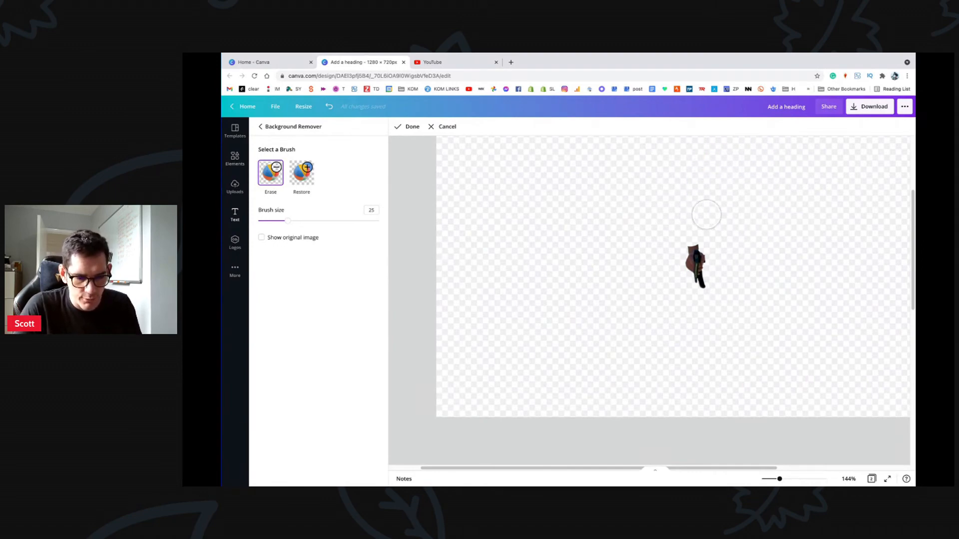
Step: At 389% zoom with brush size 10, trim the hand's edges and finish the erase
left_click_drag(779, 478, 812, 479)
scroll(824, 257, "right", 5)
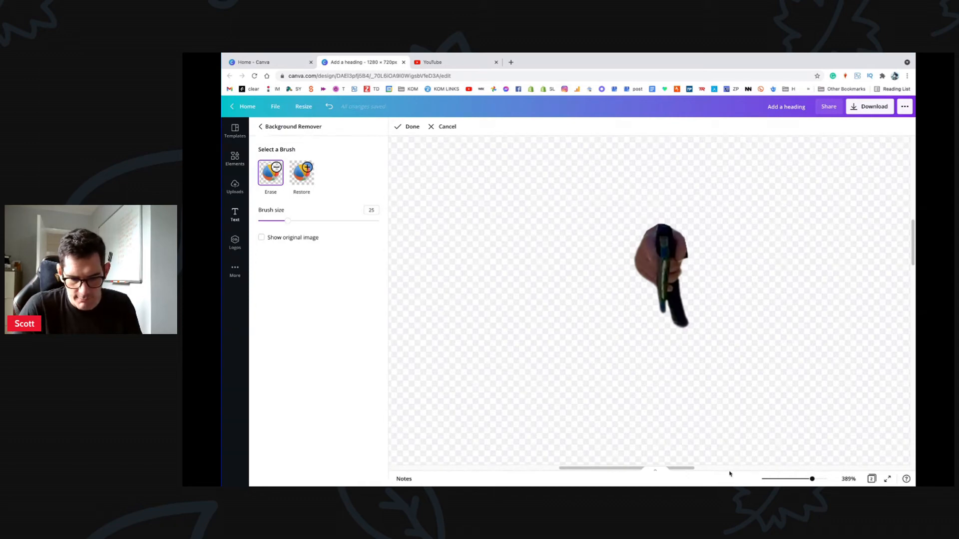
left_click_drag(288, 222, 269, 223)
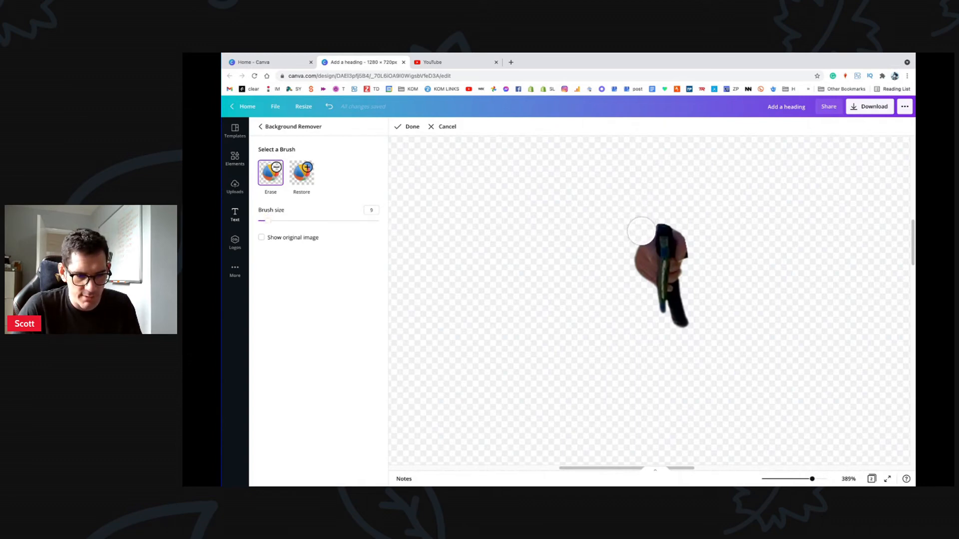
left_click_drag(642, 248, 643, 304)
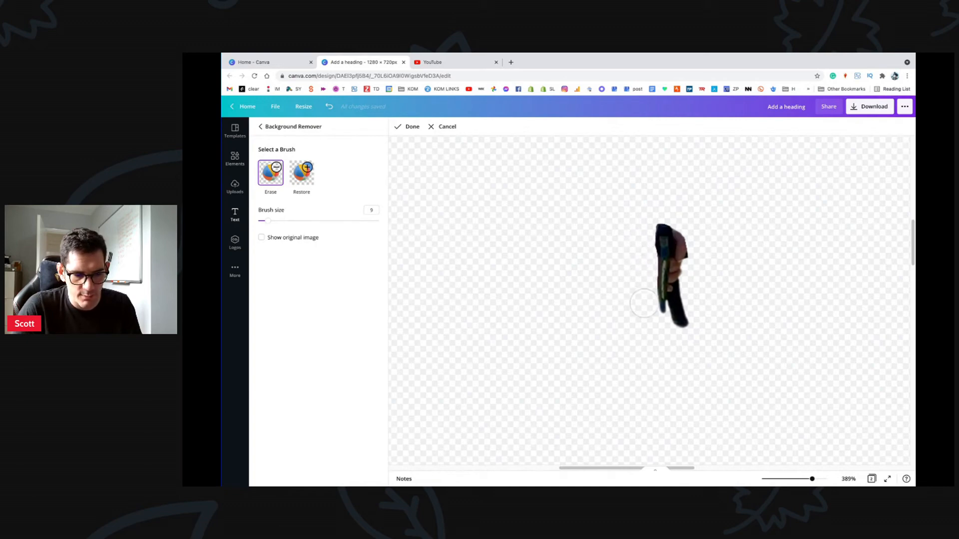
mouse_move(687, 223)
left_mouse_down()
mouse_move(688, 325)
mouse_move(682, 302)
left_mouse_up()
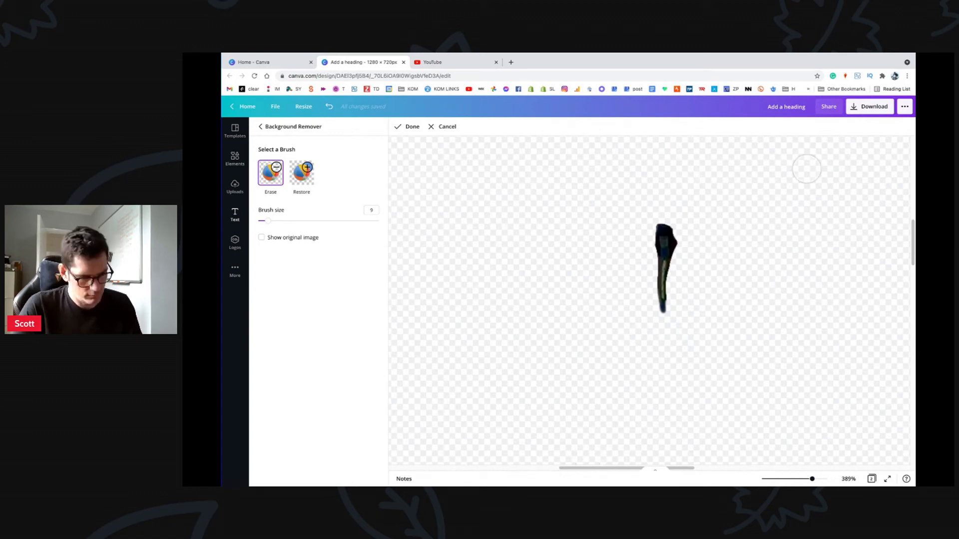
left_click(408, 127)
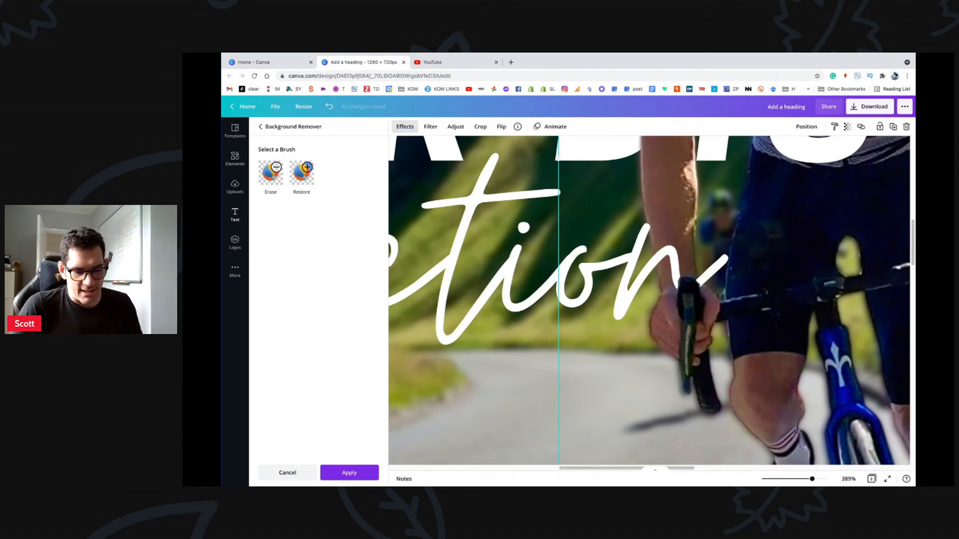
Step: Close Background Remover and delete the second page
mouse_move(816, 476)
left_click_drag(810, 481, 774, 481)
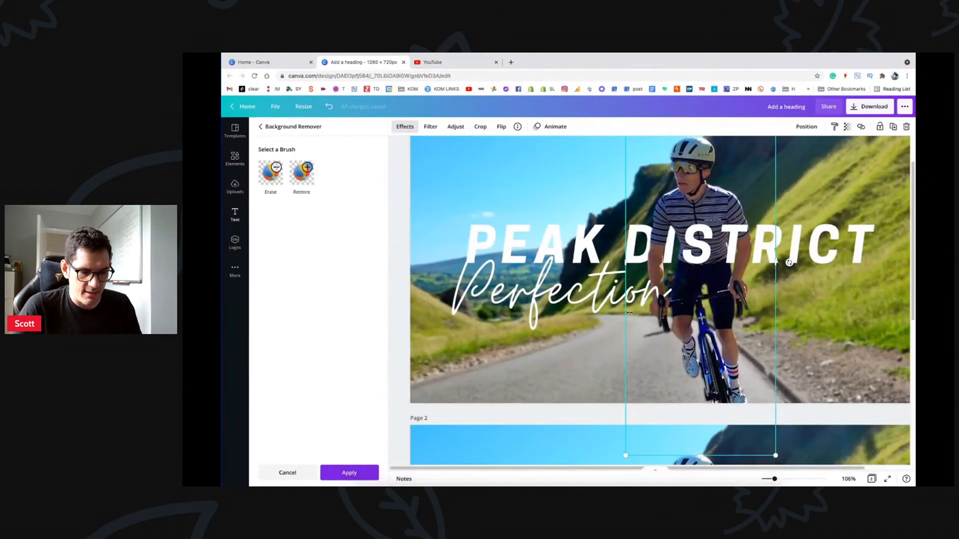
left_click(400, 300)
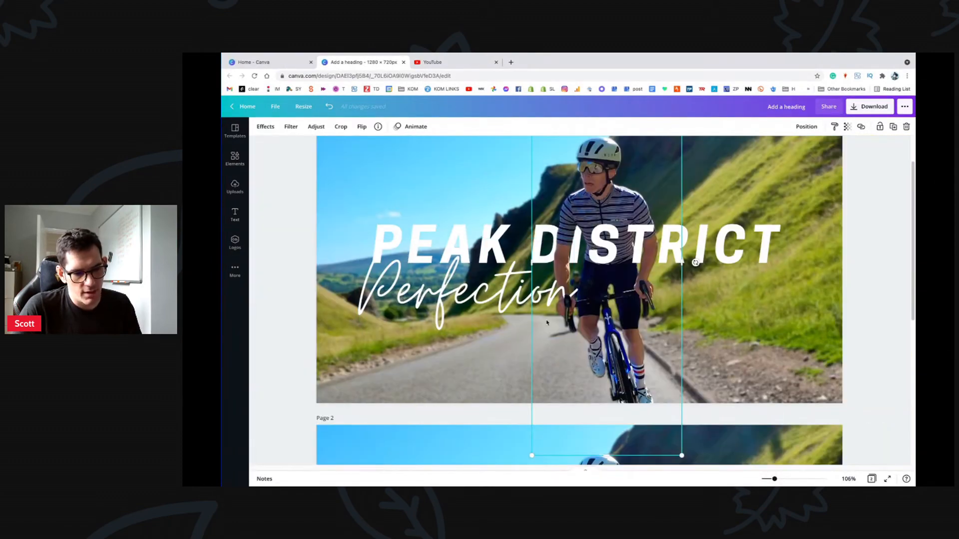
left_click(735, 181)
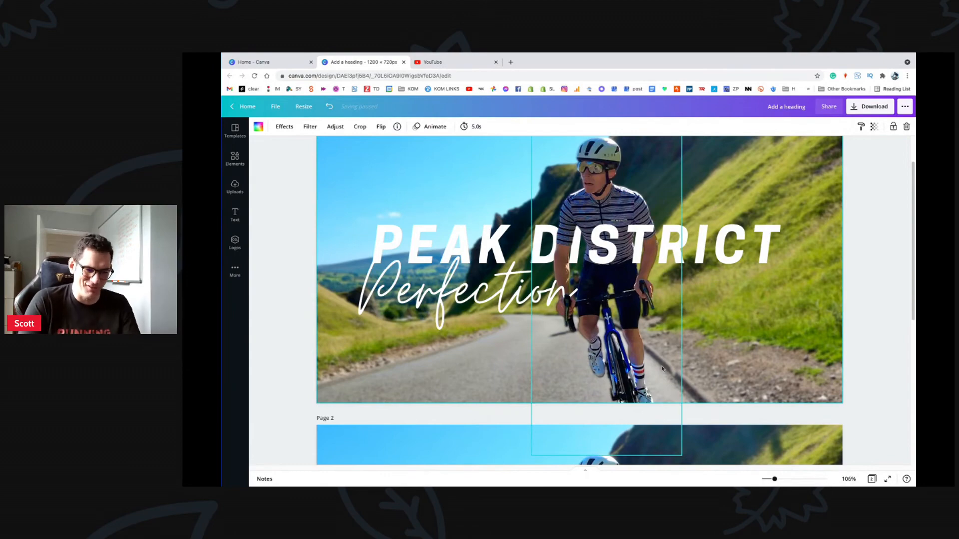
mouse_move(773, 479)
left_mouse_down()
mouse_move(838, 474)
mouse_move(764, 478)
mouse_move(775, 478)
left_mouse_up()
scroll(638, 348, "up", 3)
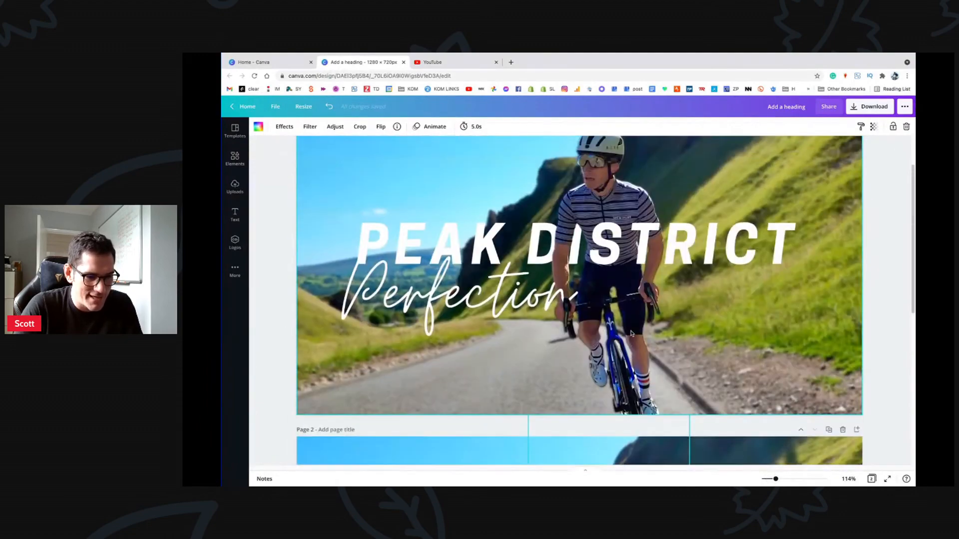
scroll(760, 355, "down", 6)
scroll(760, 355, "up", 1)
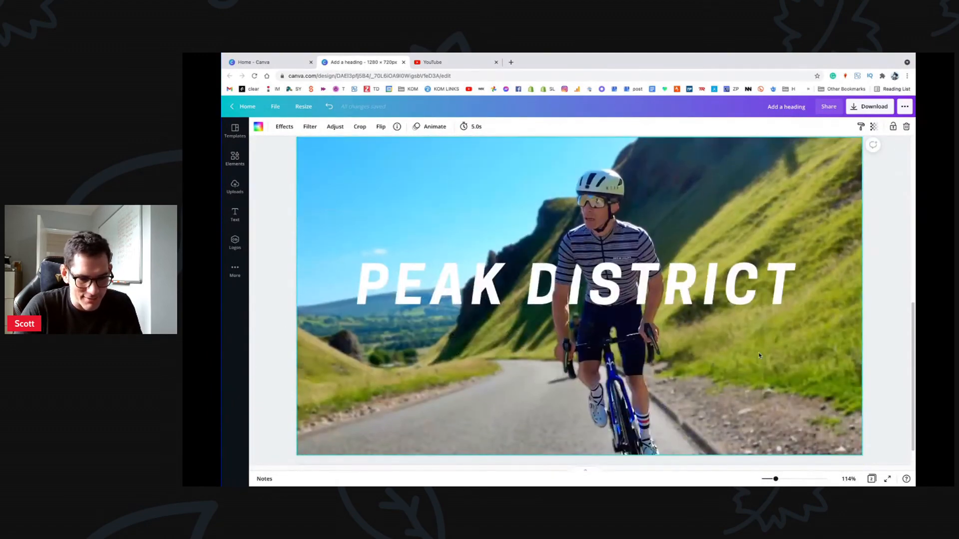
scroll(827, 202, "up", 2)
left_click(843, 190)
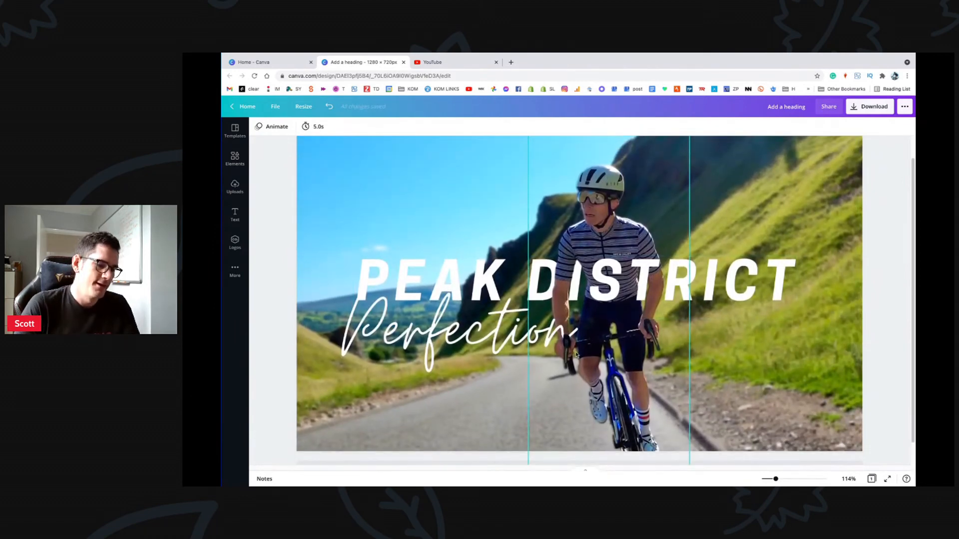
Step: Remove the stray helmet cutout layer overlapping the rider
left_click_drag(568, 338, 636, 346)
key("ctrl+z")
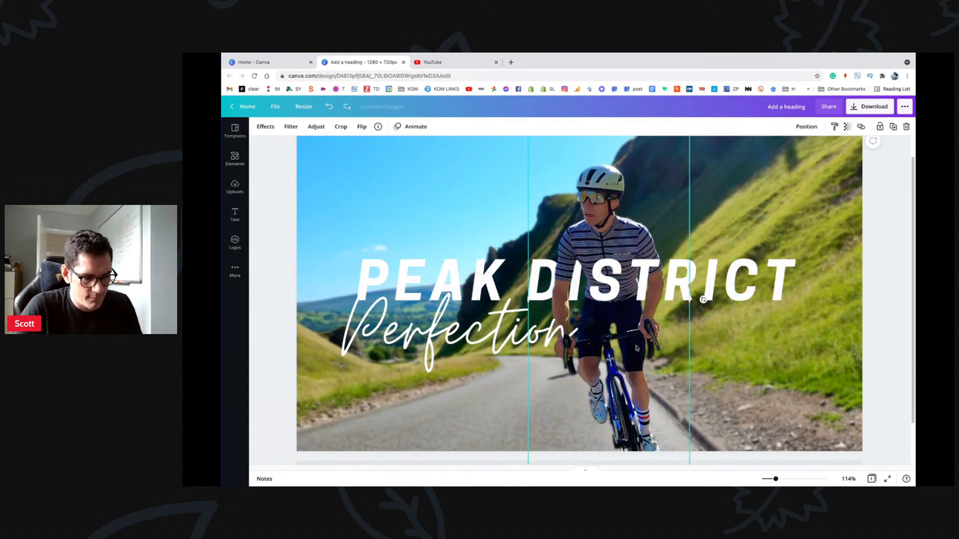
key("Delete")
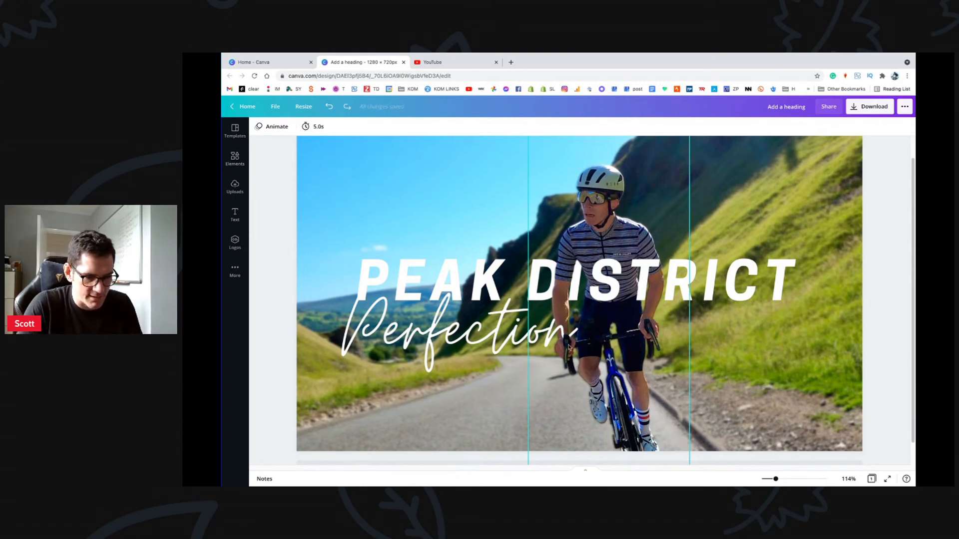
mouse_move(567, 343)
left_mouse_down()
mouse_move(652, 341)
mouse_move(565, 342)
left_mouse_up()
left_click(475, 389)
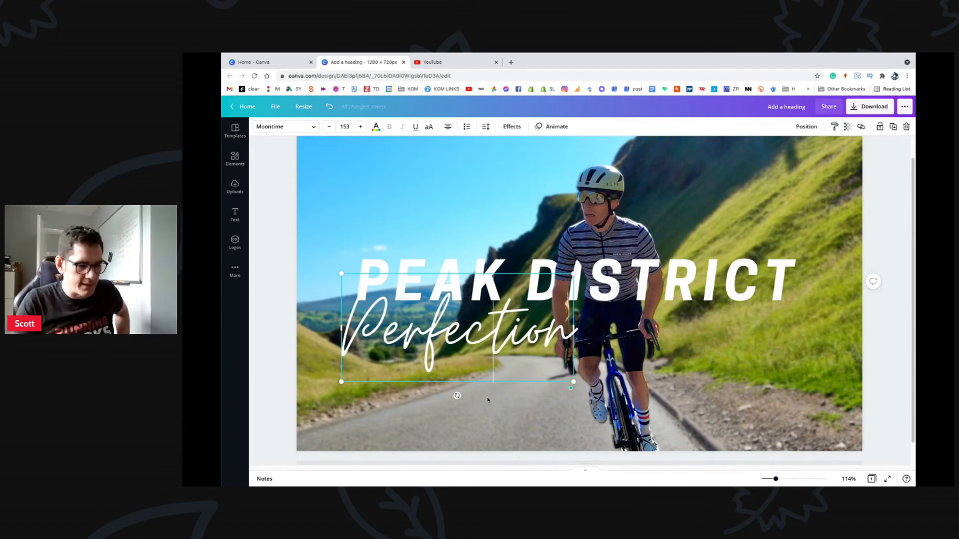
left_click(726, 358)
left_click(703, 300)
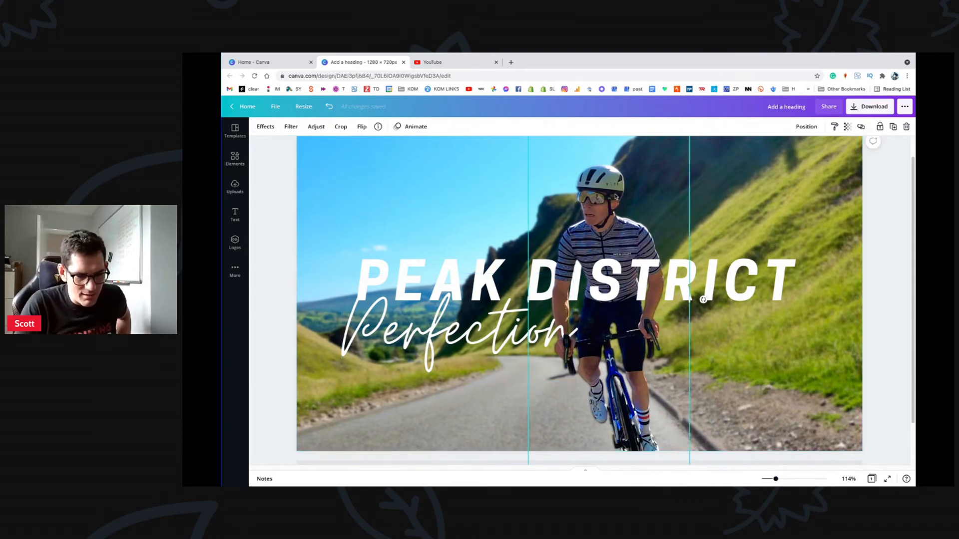
key("Delete")
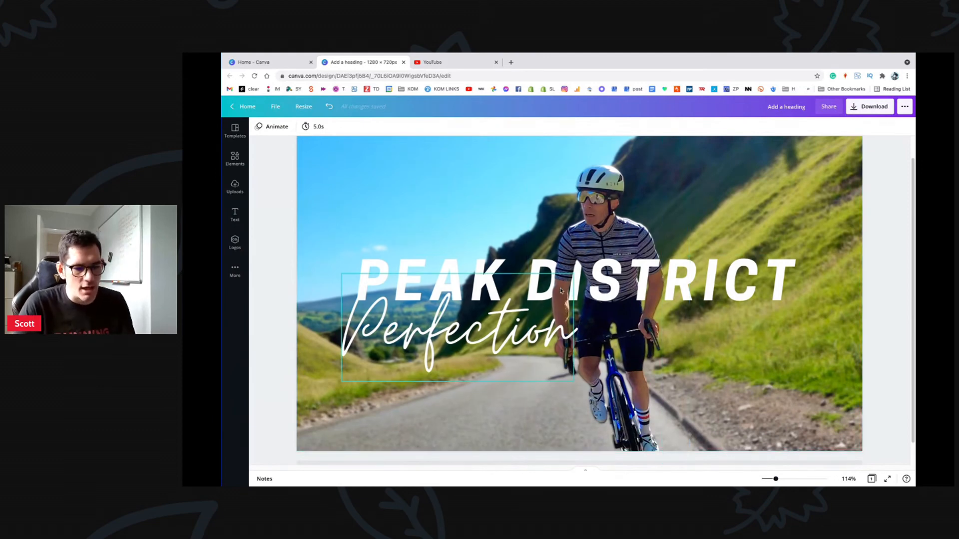
Step: Apply the Lift text effect to the PEAK DISTRICT title
left_click(404, 220)
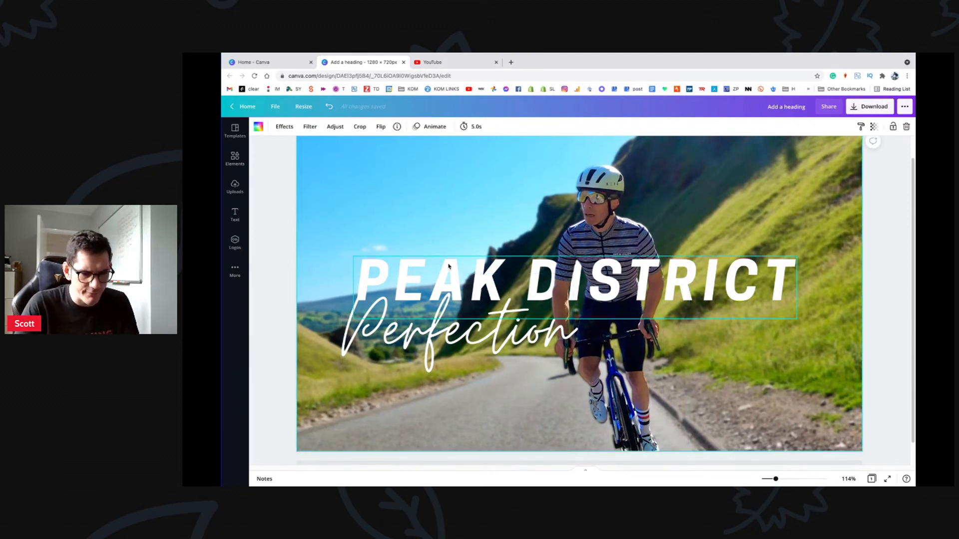
left_click_drag(776, 479, 768, 479)
left_click(752, 261)
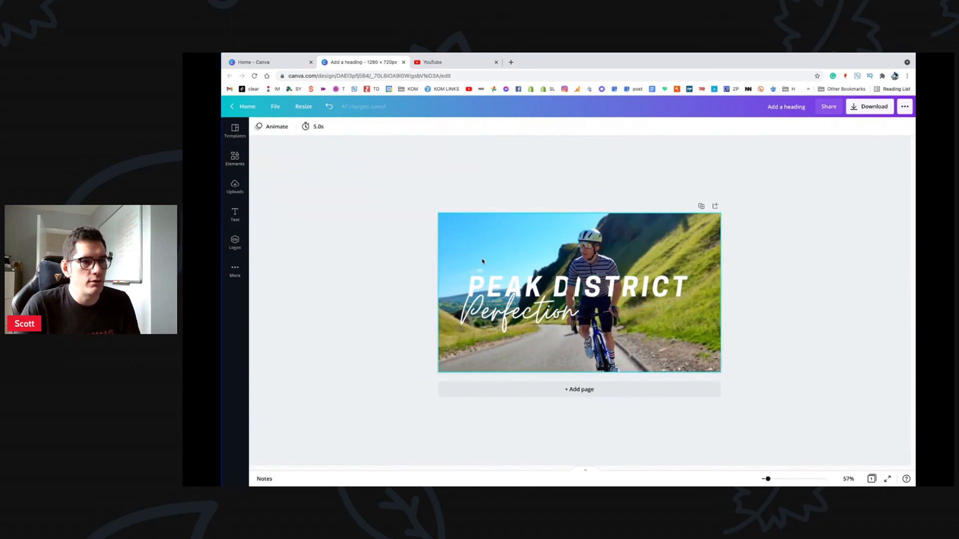
left_click(588, 260)
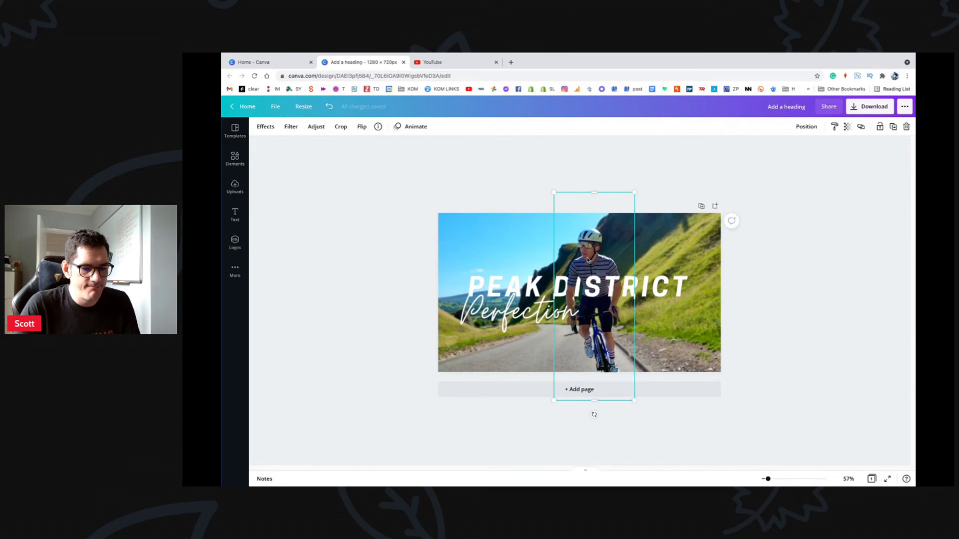
left_click(510, 182)
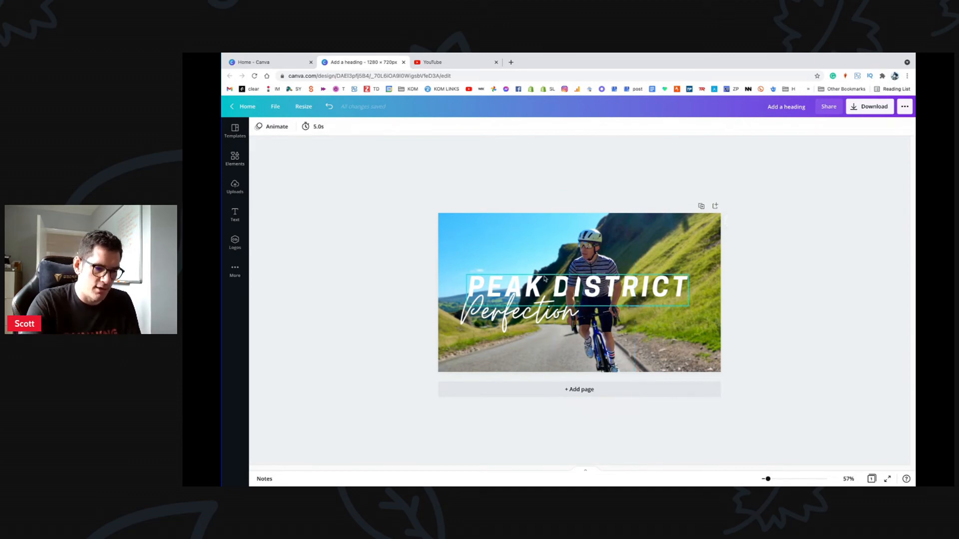
left_click(495, 277)
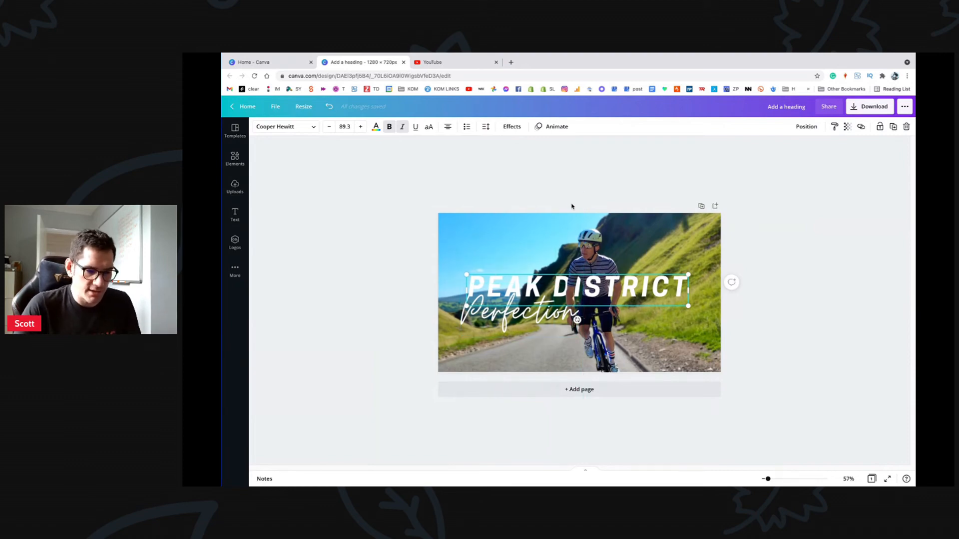
left_click(585, 186)
left_click(517, 312)
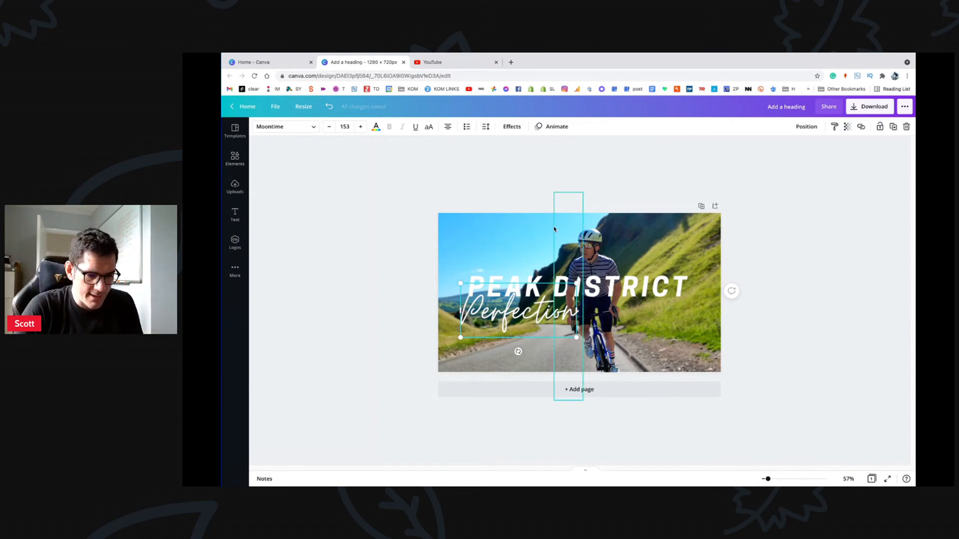
left_click(500, 277)
left_click(504, 314)
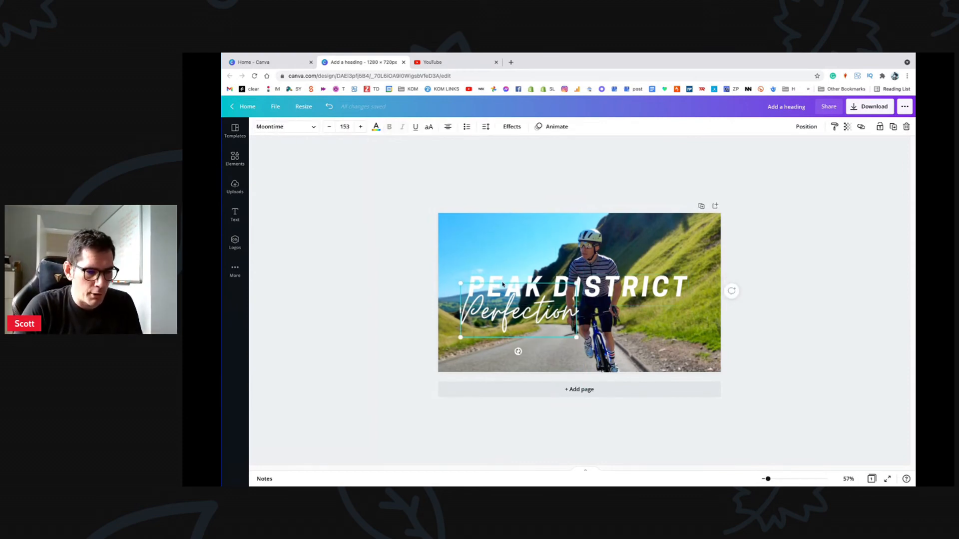
left_click(509, 278)
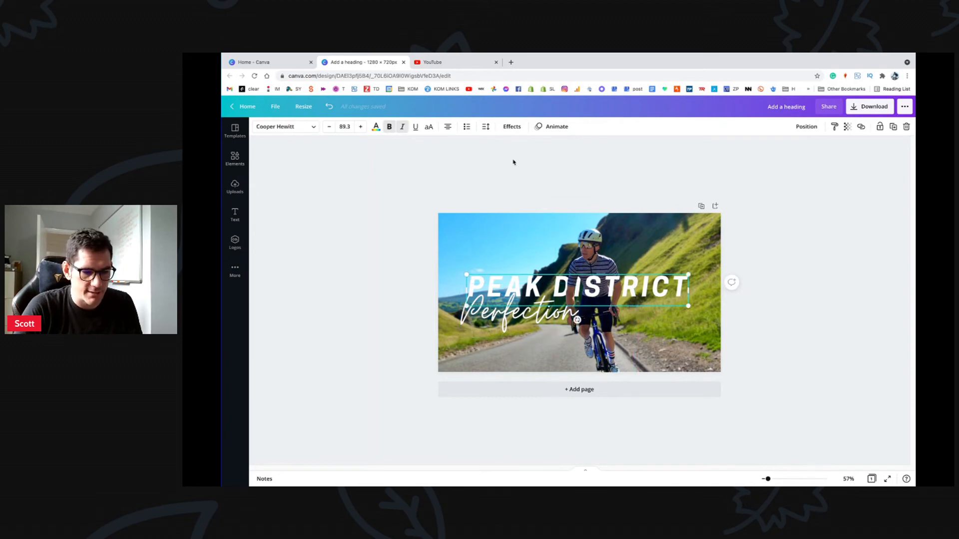
left_click(512, 127)
left_click(358, 179)
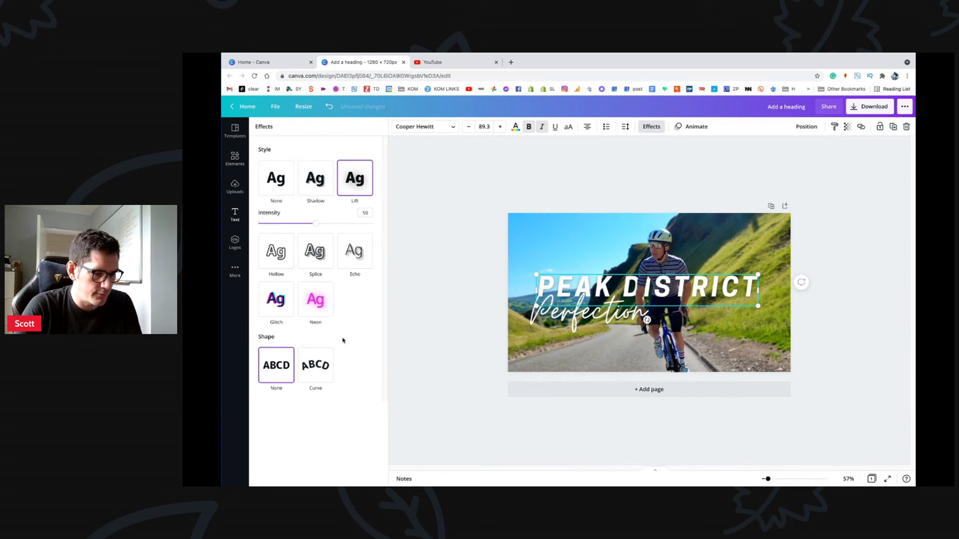
Step: Try Neon, Glitch and Echo on the title, then settle on Lift at intensity 58
left_click(318, 299)
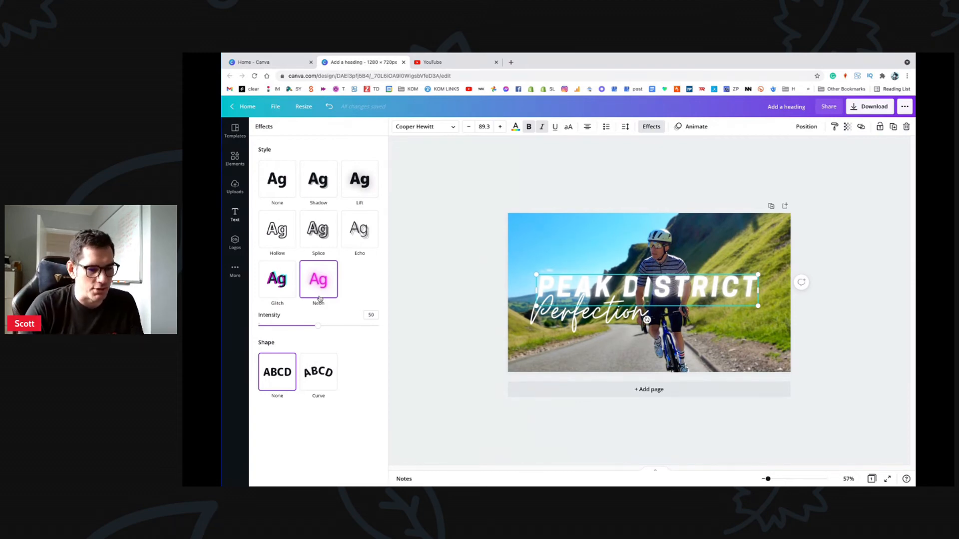
left_click(282, 285)
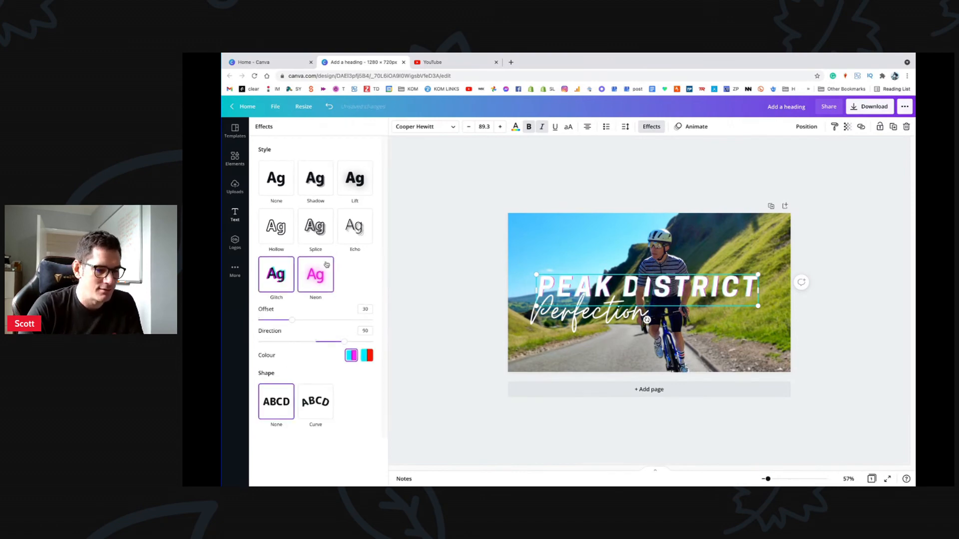
left_click(354, 227)
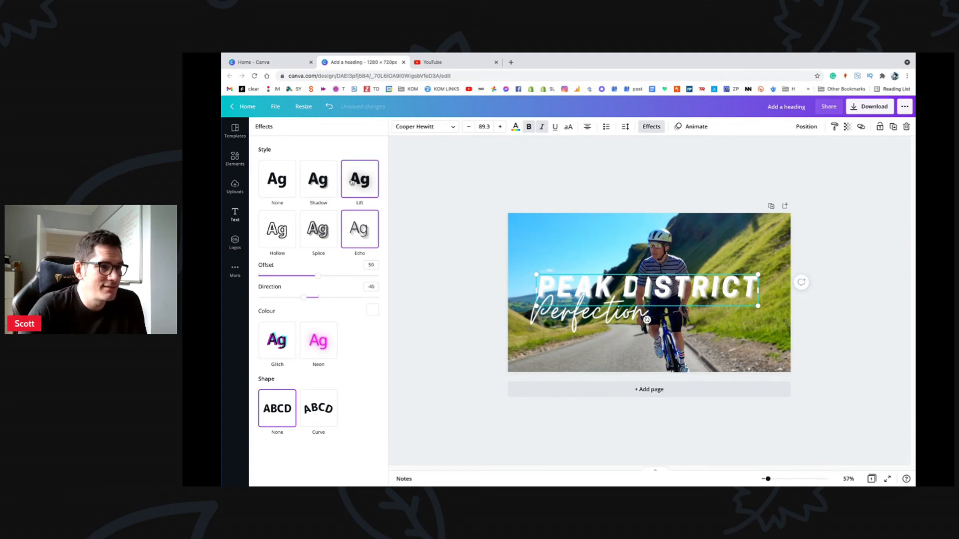
left_click(351, 181)
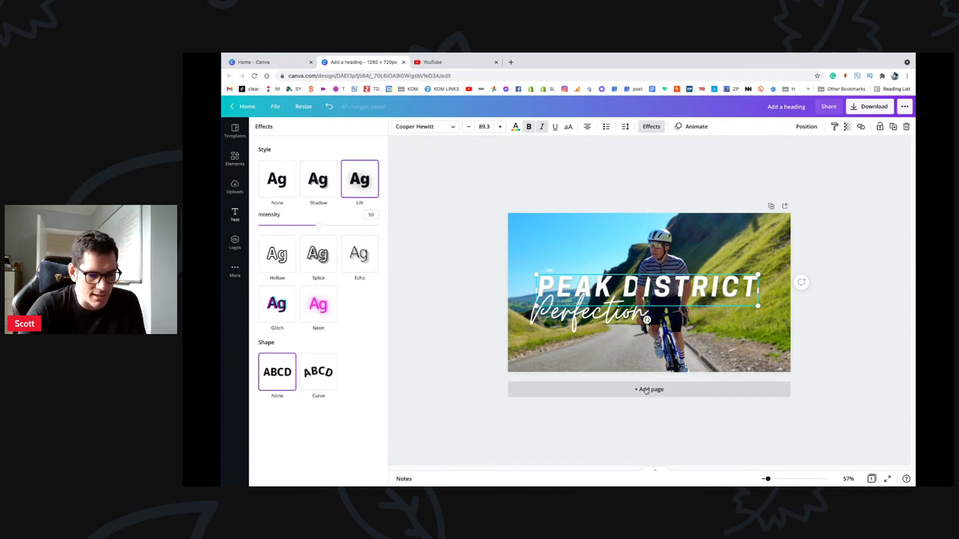
mouse_move(318, 226)
left_mouse_down()
mouse_move(402, 233)
mouse_move(349, 247)
mouse_move(290, 243)
mouse_move(319, 240)
mouse_move(295, 241)
mouse_move(311, 232)
left_mouse_up()
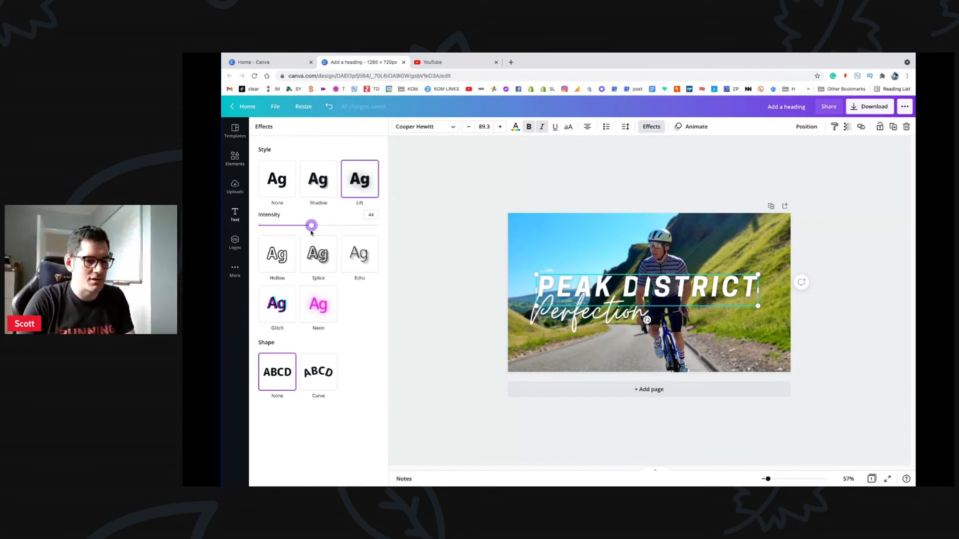
mouse_move(311, 226)
left_mouse_down()
mouse_move(358, 226)
mouse_move(279, 235)
mouse_move(342, 236)
mouse_move(298, 231)
mouse_move(329, 229)
left_mouse_up()
left_click(574, 312)
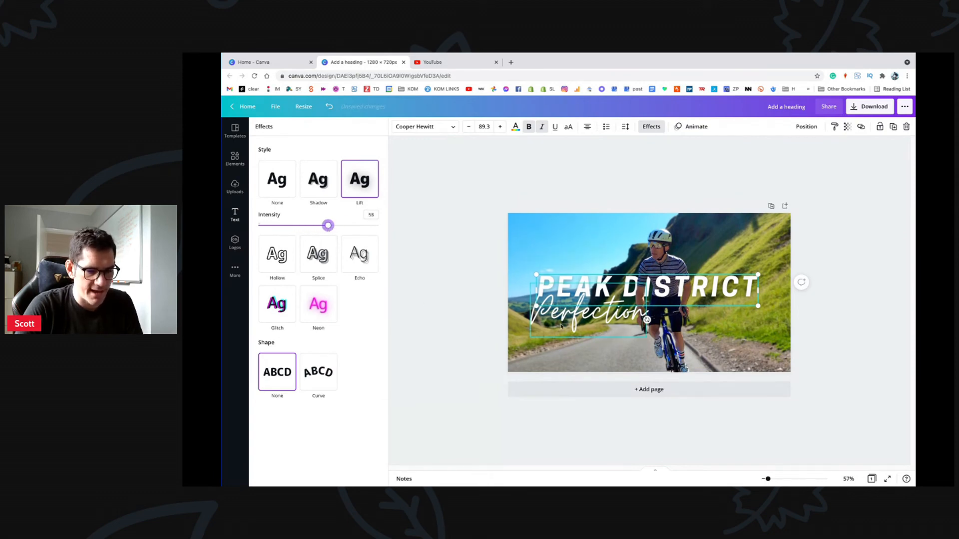
Step: Try Lift on Perfection, then switch it to a black Shadow effect
left_click(359, 185)
mouse_move(320, 229)
left_mouse_down()
mouse_move(416, 229)
mouse_move(278, 223)
mouse_move(325, 230)
left_mouse_up()
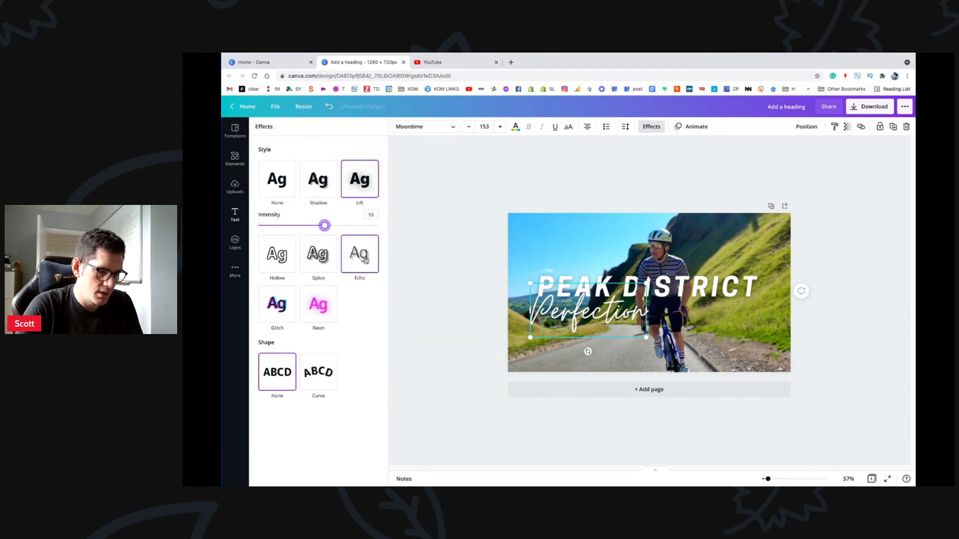
left_click(327, 186)
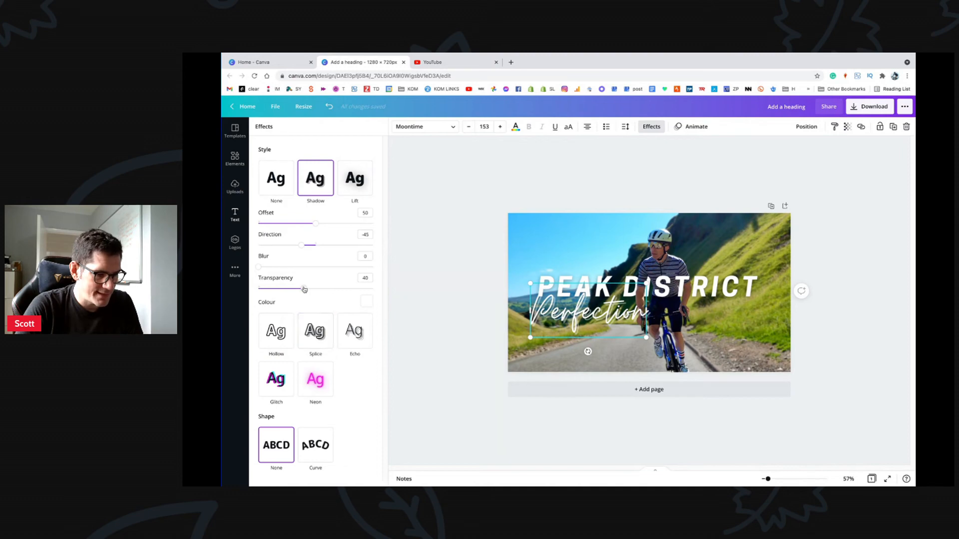
left_click(366, 301)
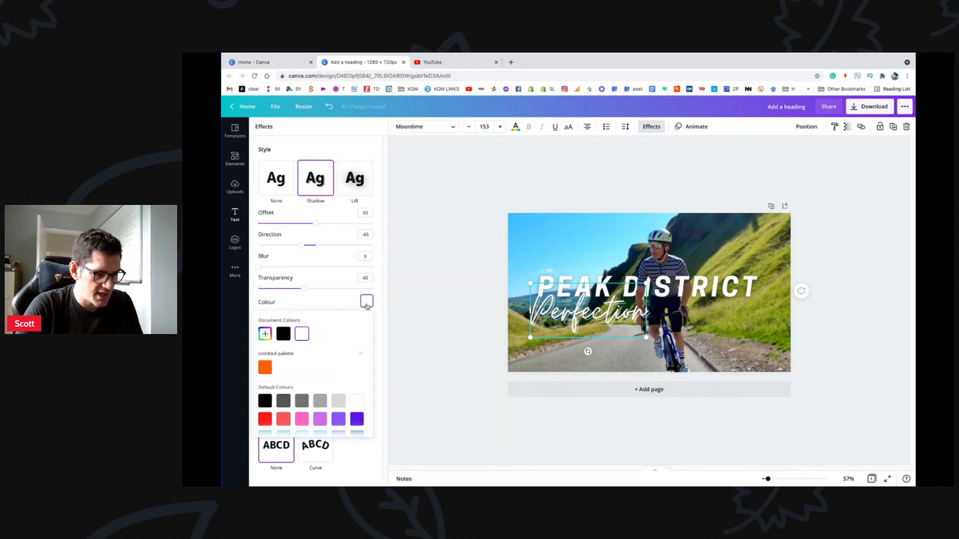
left_click(283, 334)
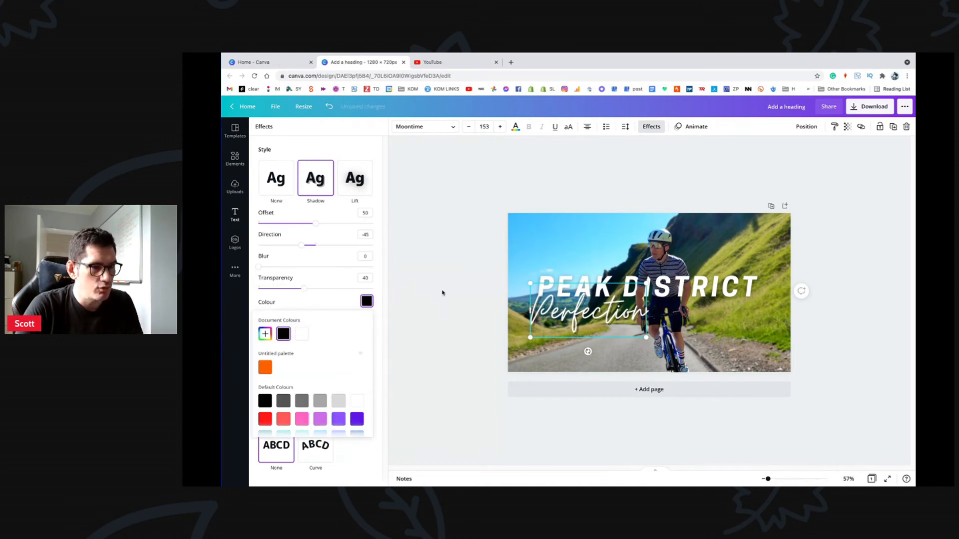
Step: Set the shadow to transparency 47, blur 30, offset 40 and direction -24
mouse_move(303, 288)
left_mouse_down()
mouse_move(326, 289)
mouse_move(293, 288)
mouse_move(312, 288)
left_mouse_up()
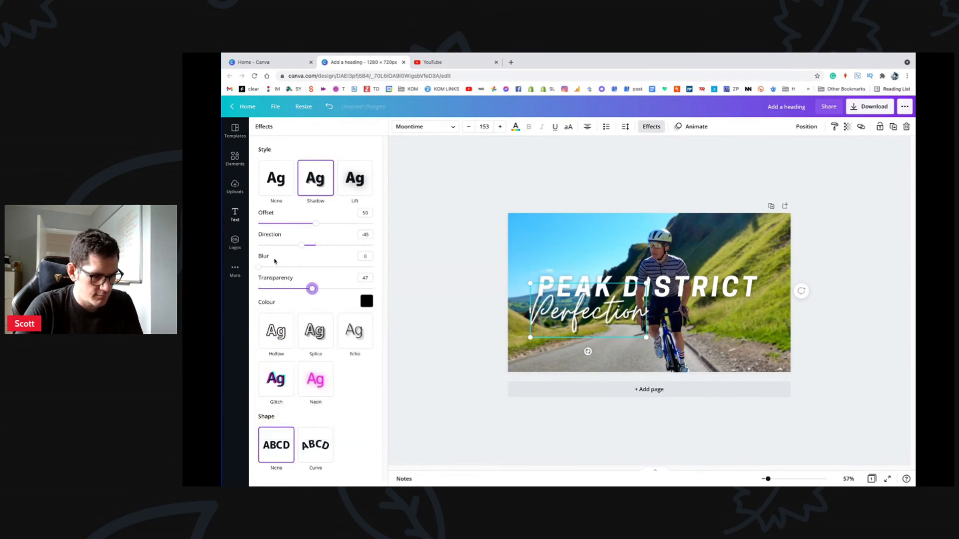
left_click_drag(258, 267, 293, 267)
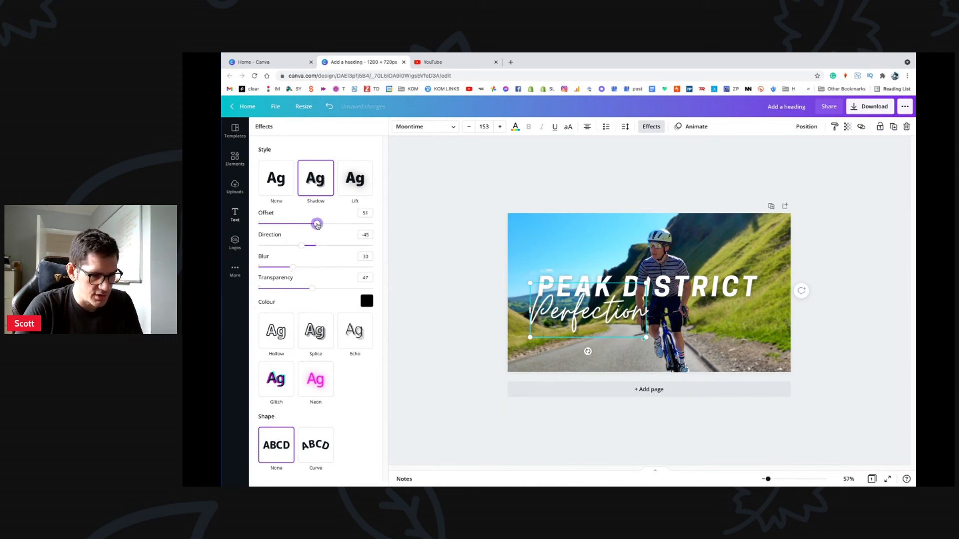
left_click_drag(315, 224, 308, 245)
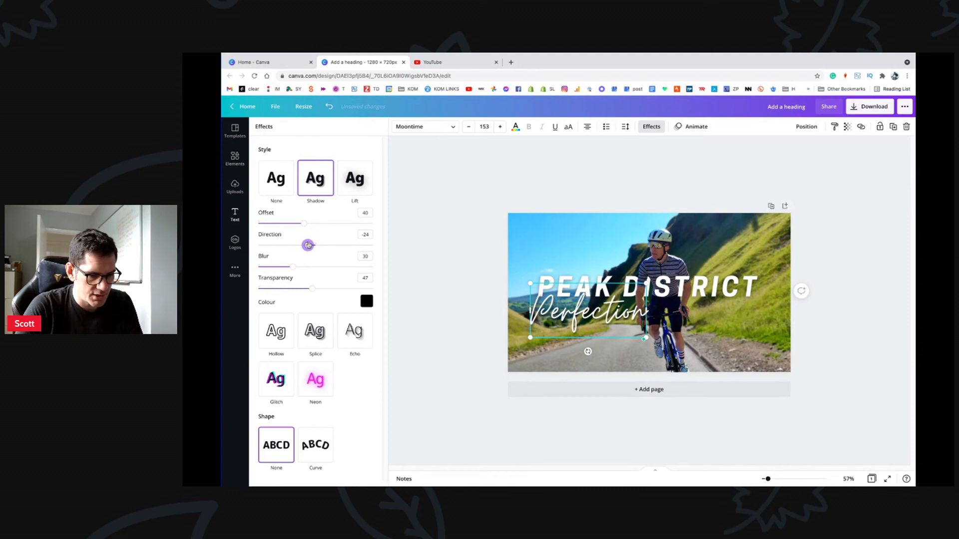
left_click(565, 175)
left_click(569, 289)
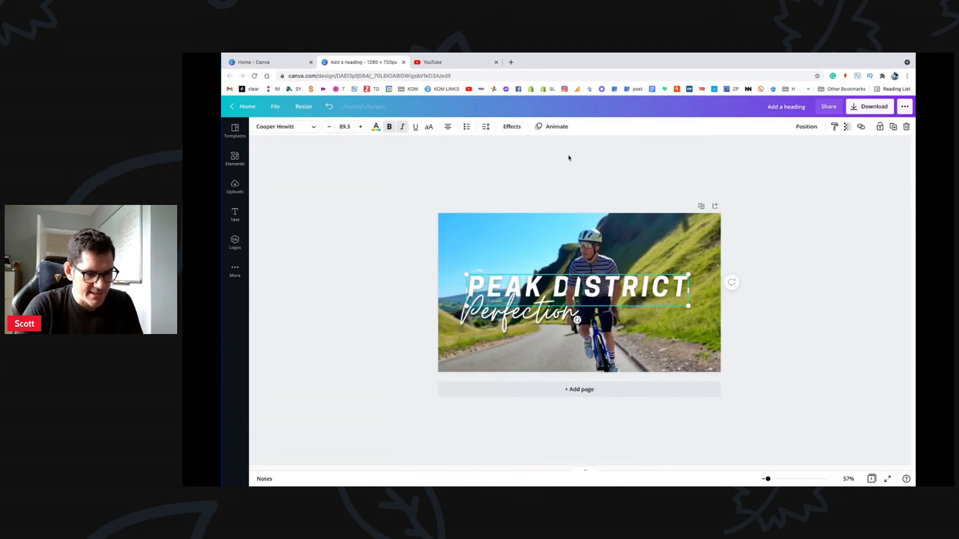
left_click(513, 126)
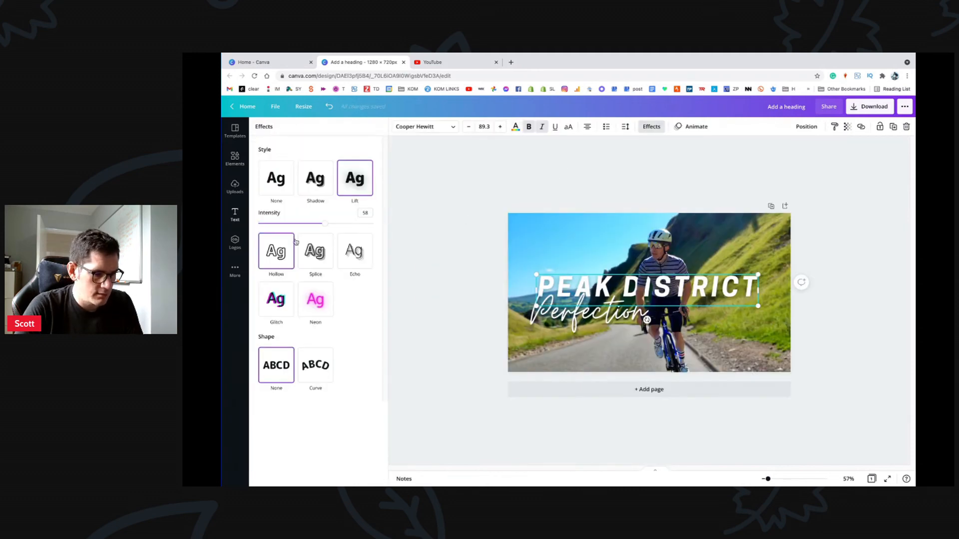
Step: Lower the PEAK DISTRICT title's Lift intensity slightly
left_click_drag(325, 224, 321, 224)
left_click(564, 199)
left_click(589, 179)
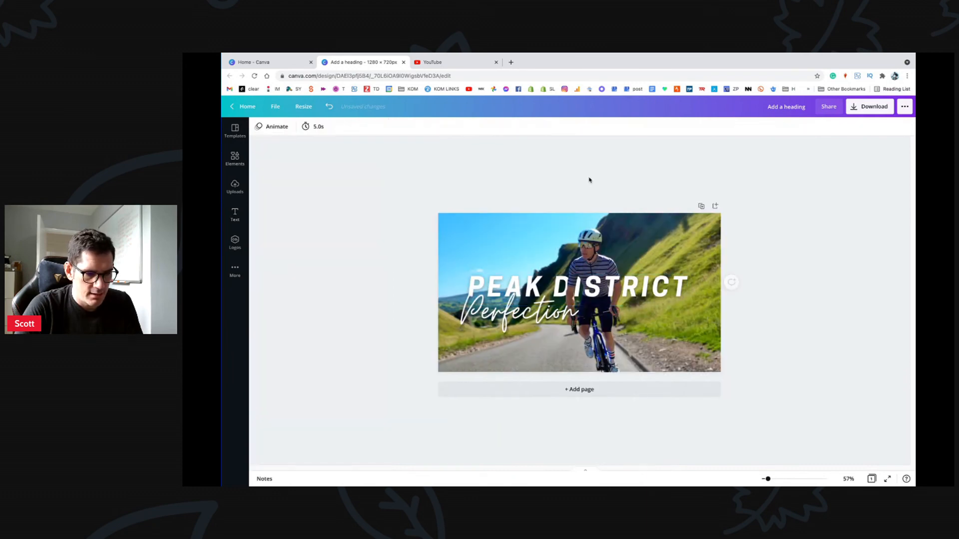
Step: Raise the background photo's Blur from 3 to 6
left_click(659, 226)
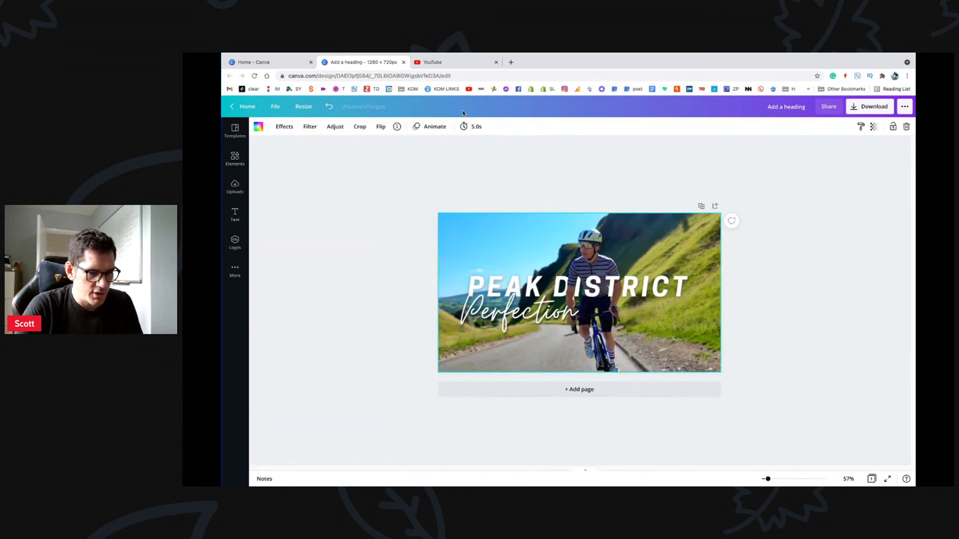
left_click(338, 129)
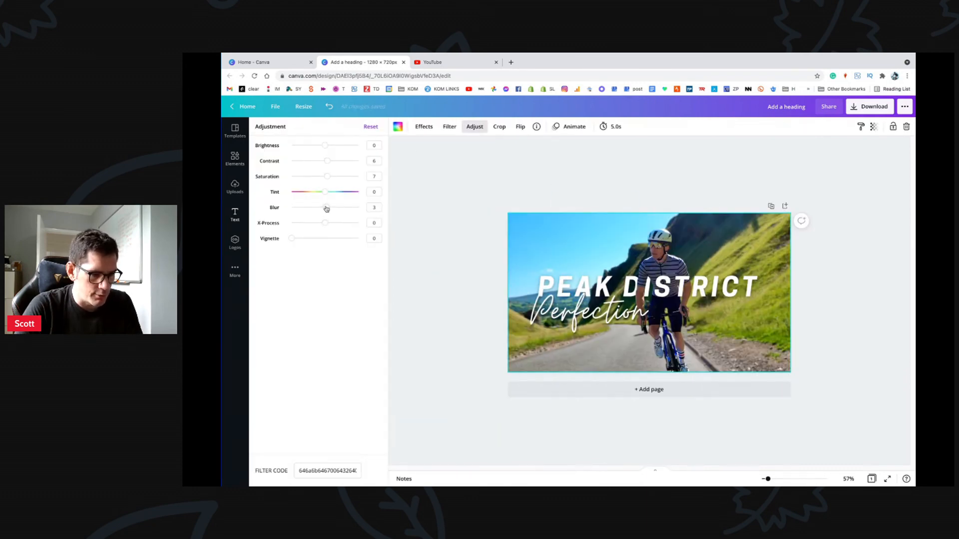
left_click_drag(326, 208, 327, 209)
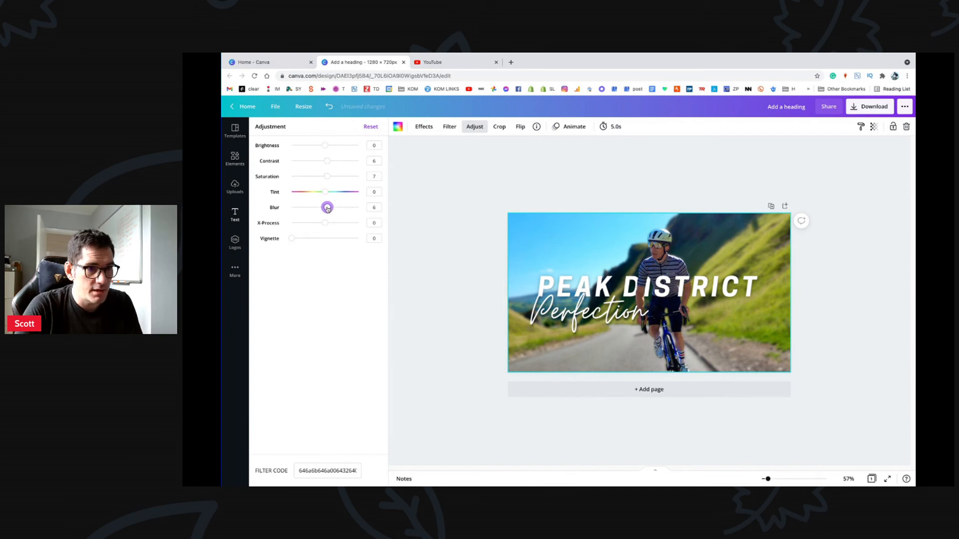
key("Escape")
left_click(586, 184)
left_click(512, 238)
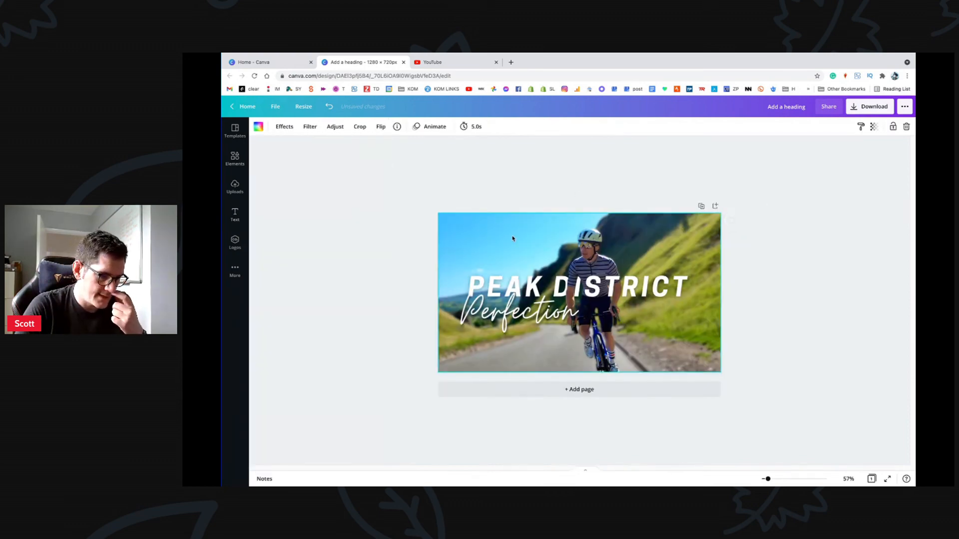
left_click(461, 184)
left_click(555, 229)
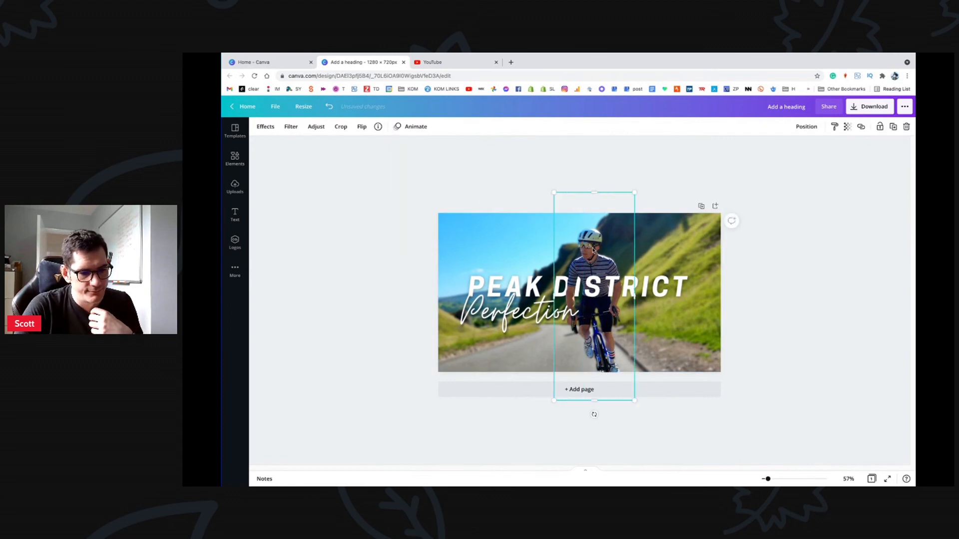
left_click(480, 186)
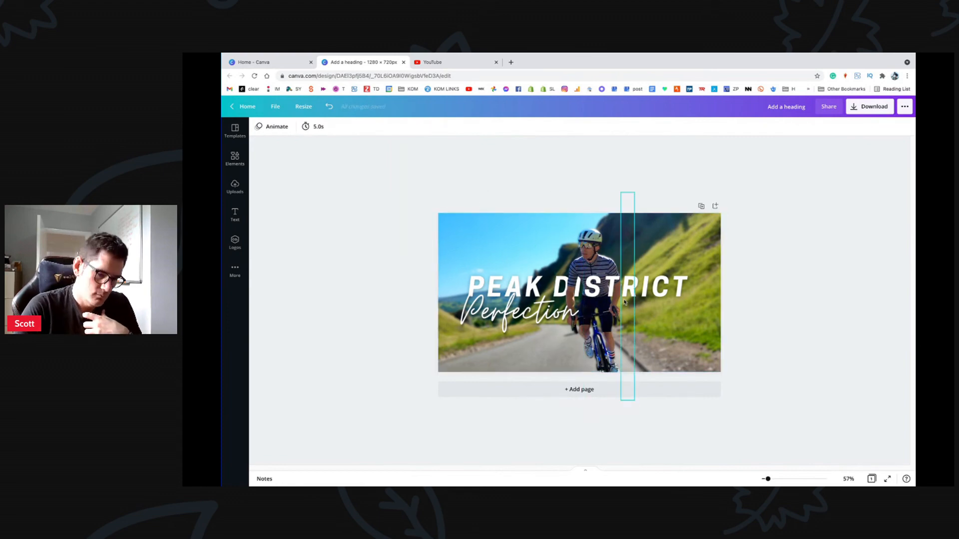
left_click(530, 246)
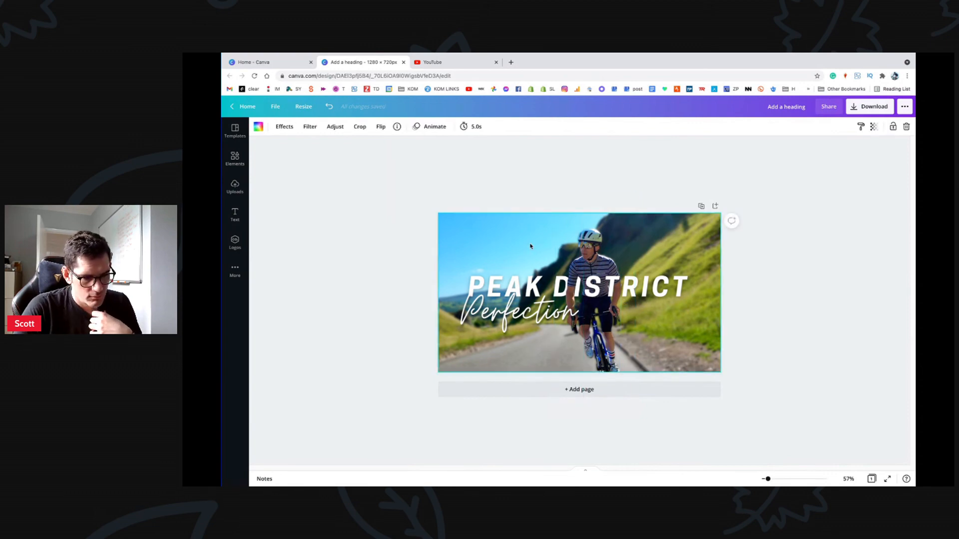
left_click(856, 304)
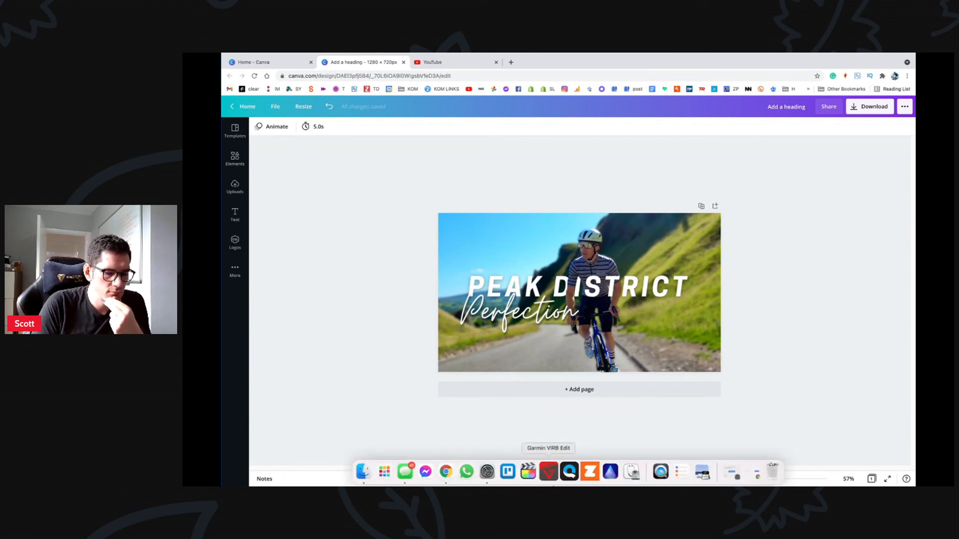
mouse_move(611, 478)
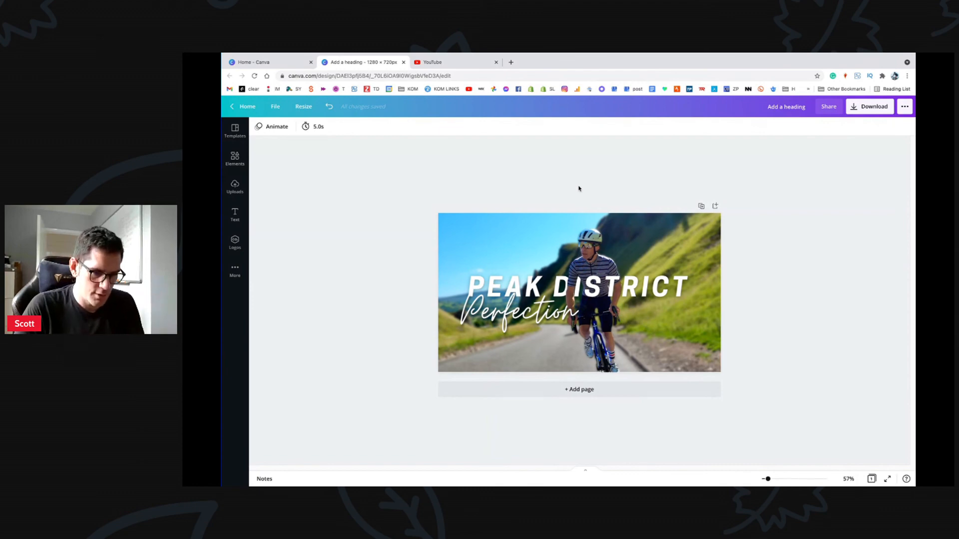
left_click(522, 230)
left_click(572, 164)
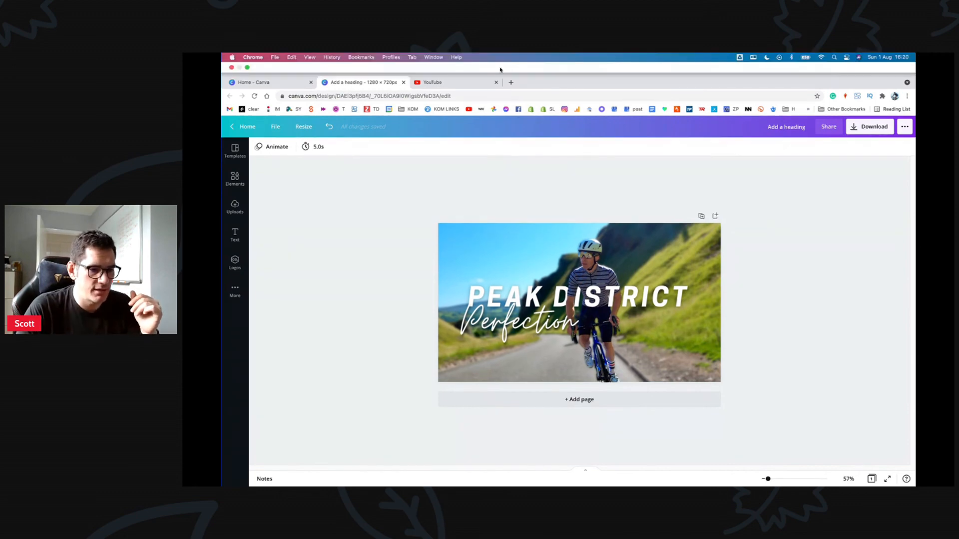
Step: In YouTube, pause the cycling sportive premiere and go to the Behind the KOM channel
left_click(470, 84)
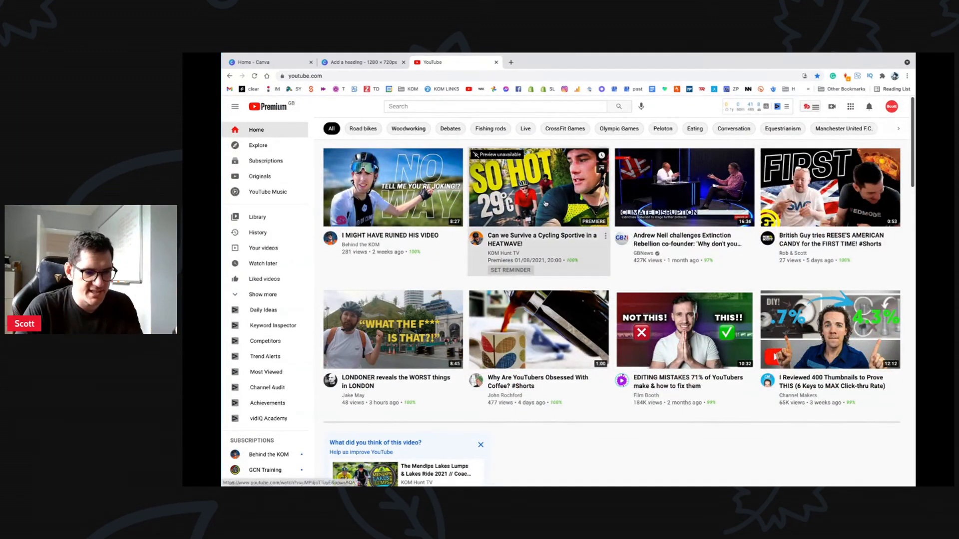
left_click(545, 203)
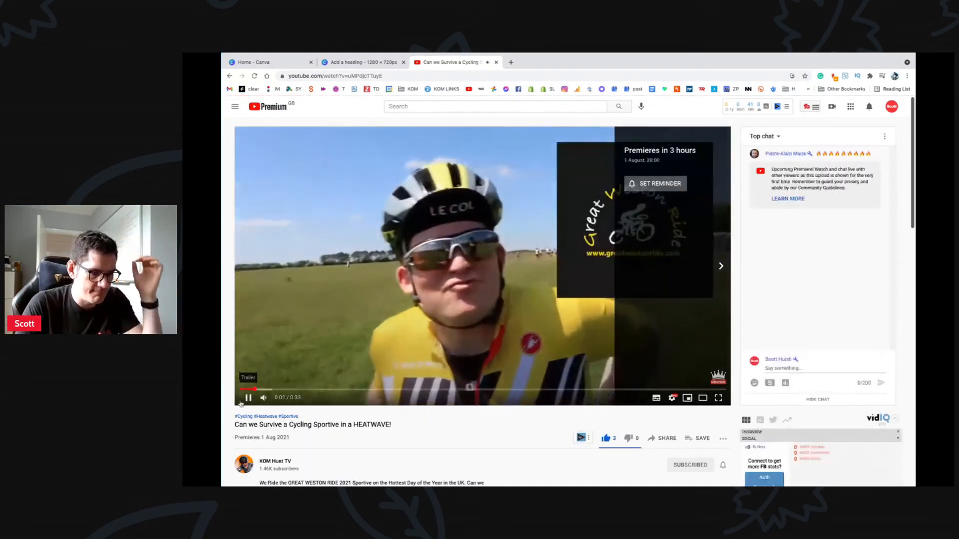
left_click(249, 399)
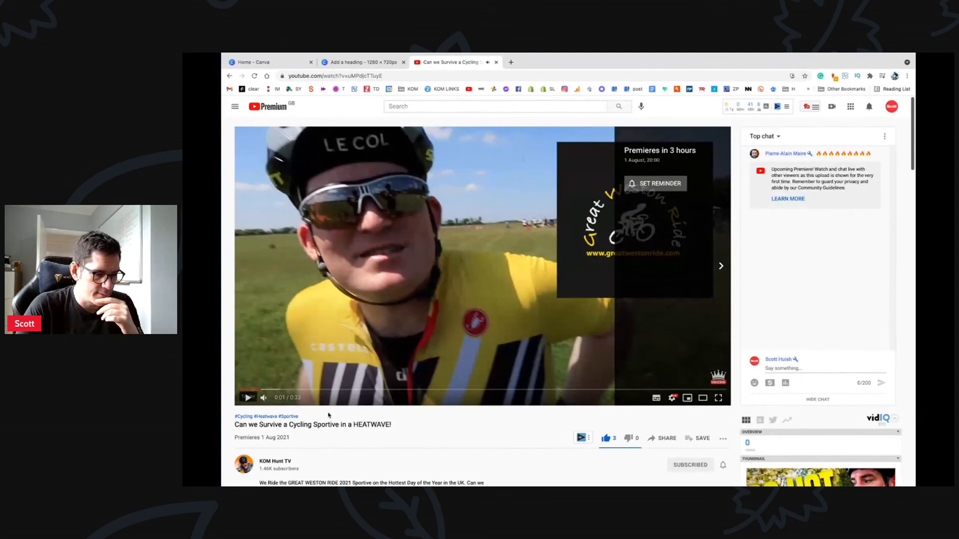
left_click(244, 464)
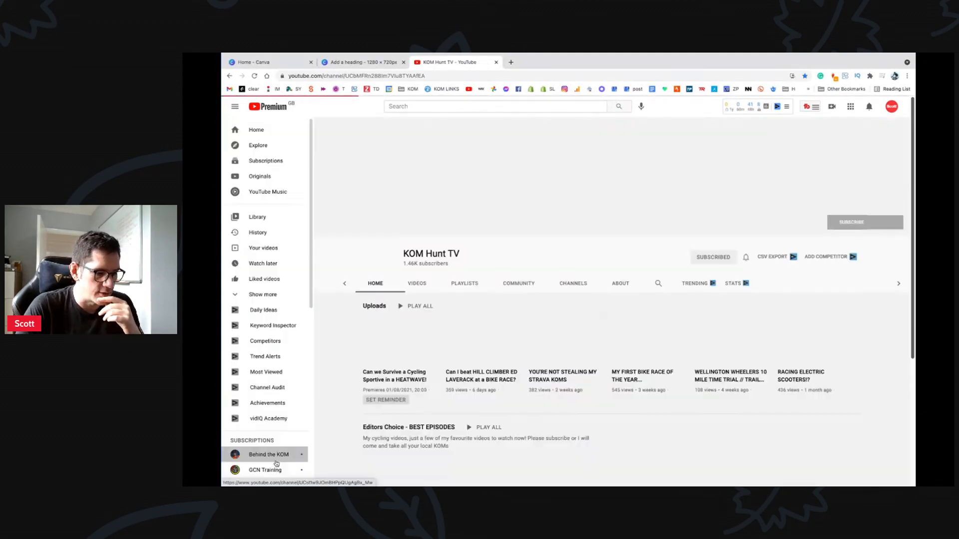
left_click(276, 463)
scroll(474, 314, "down", 2)
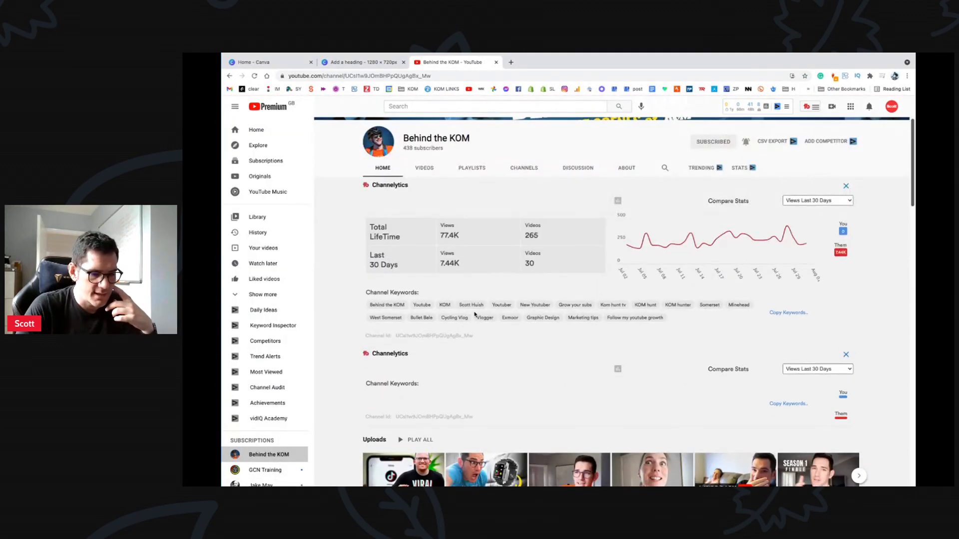
Step: Switch to another signed-in channel account
left_click(891, 106)
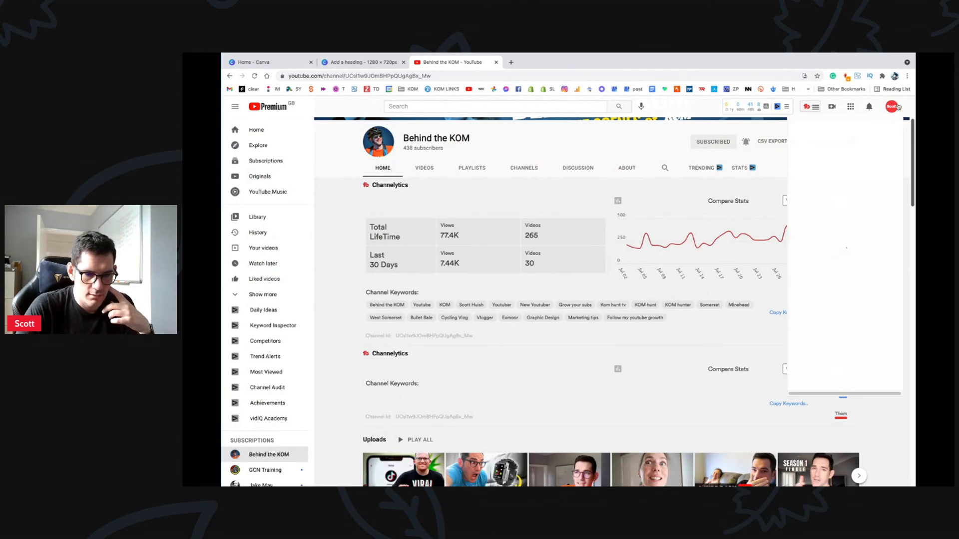
left_click(847, 204)
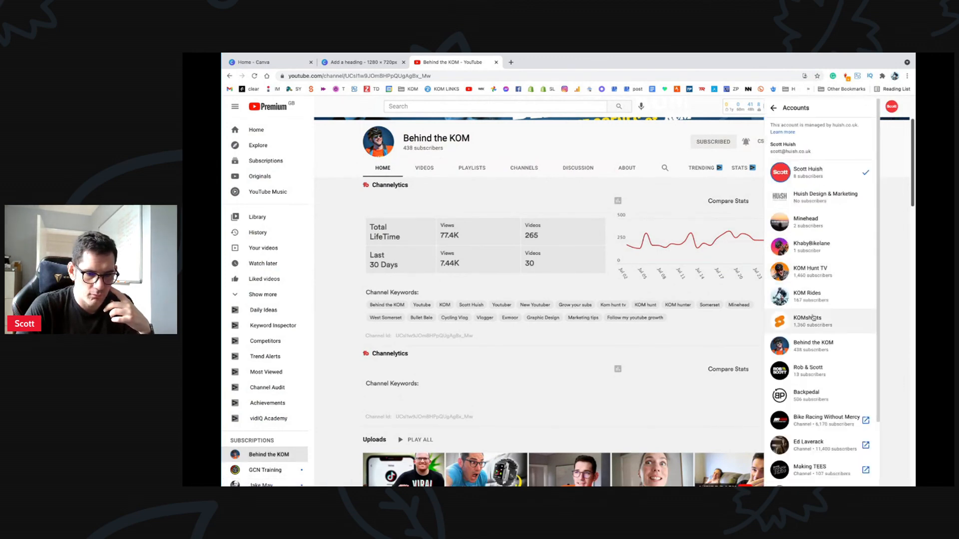
left_click(812, 274)
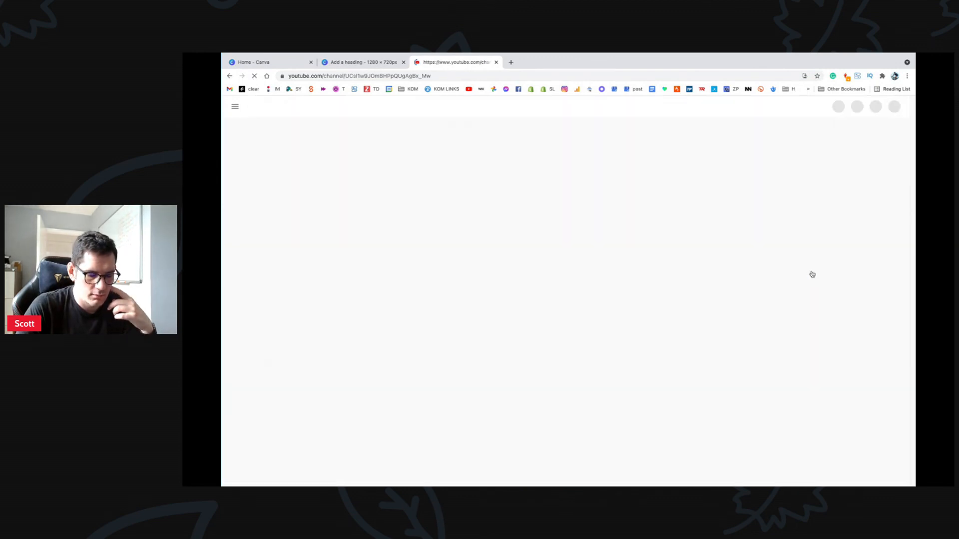
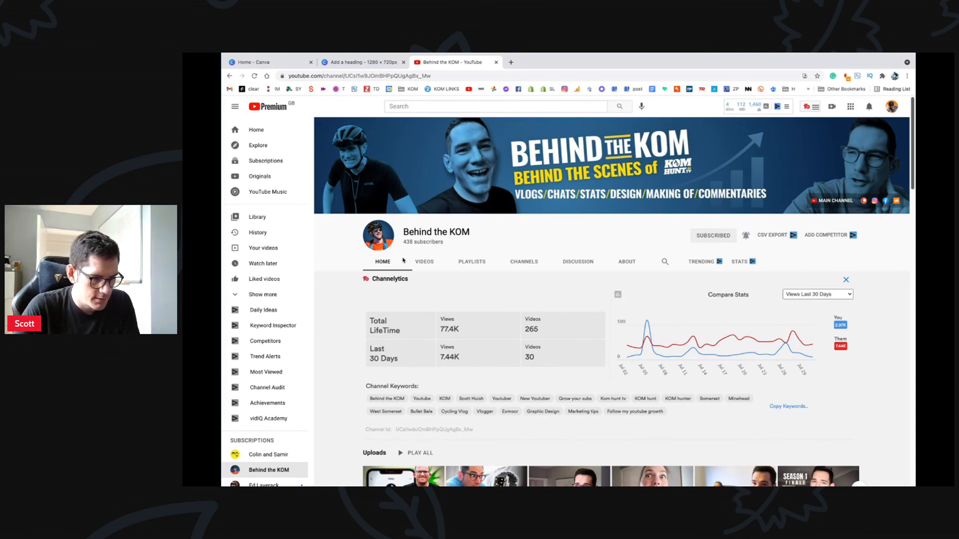
Step: Open the KOM Hunt TV account menu from the avatar on the Behind the KOM channel page
scroll(502, 289, "down", 1)
scroll(422, 120, "up", 1)
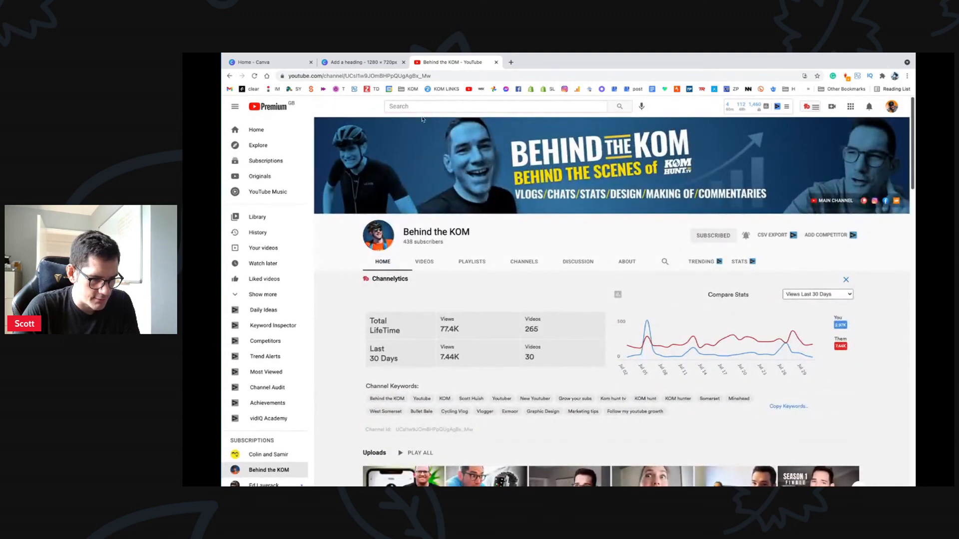
scroll(552, 323, "down", 1)
scroll(552, 323, "up", 1)
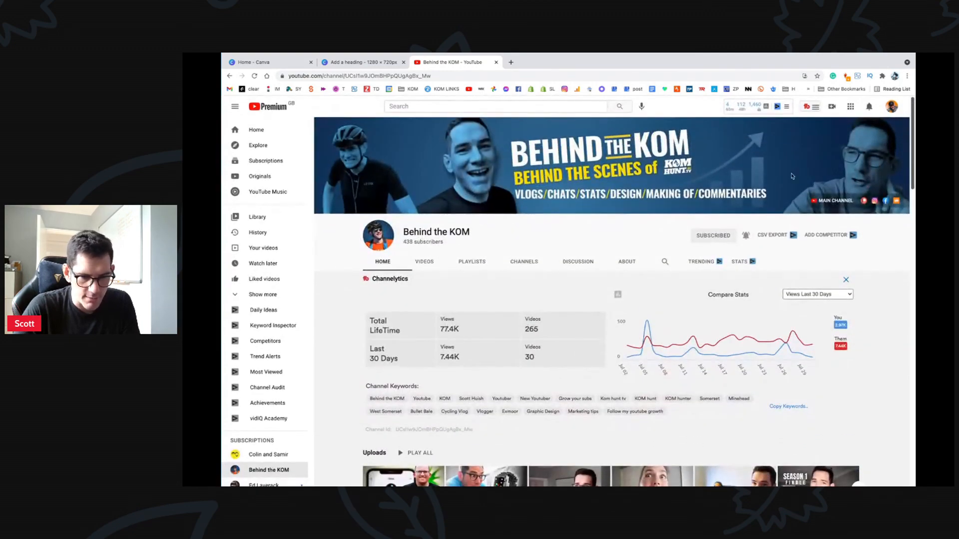
left_click(892, 107)
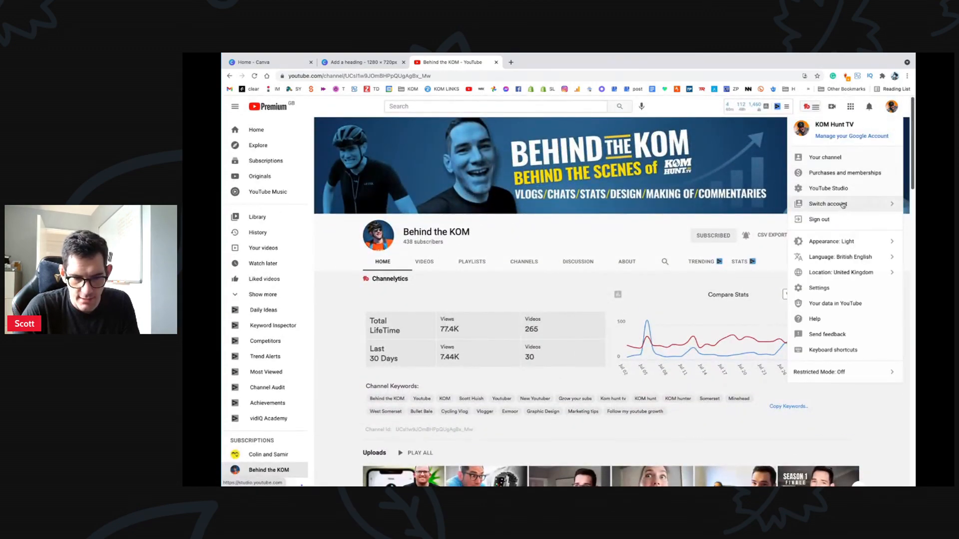
Step: Go to the KOM Hunt TV channel page via Your channel and look over it
left_click(835, 157)
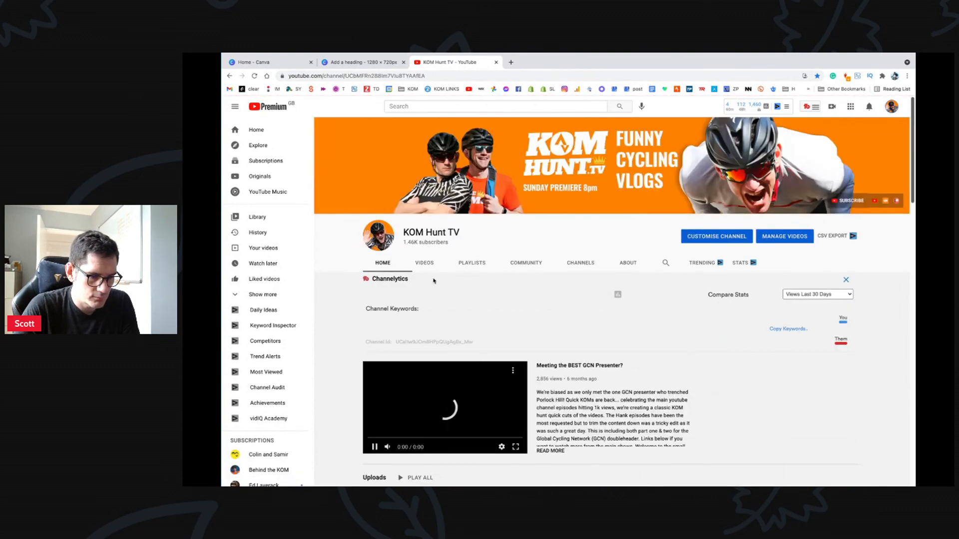
scroll(490, 413, "down", 3)
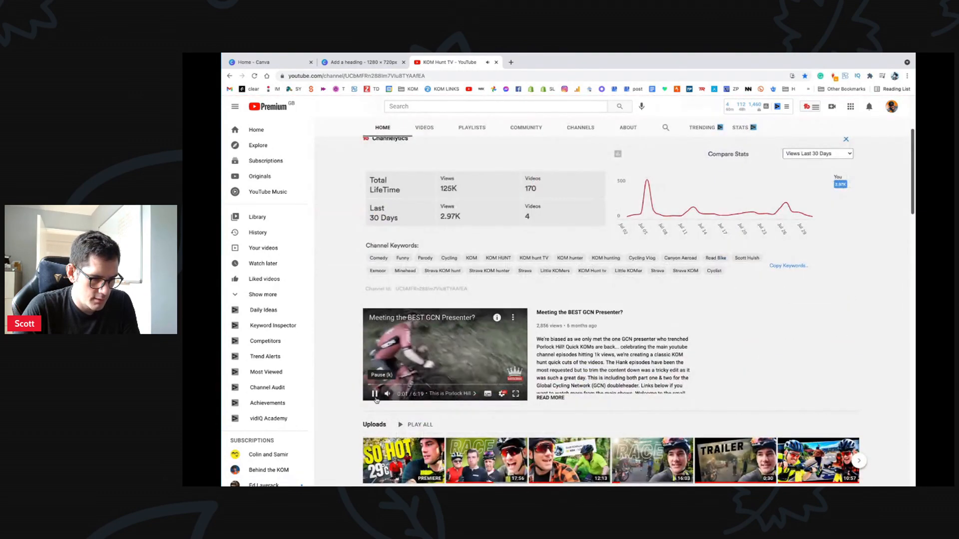
scroll(489, 413, "down", 3)
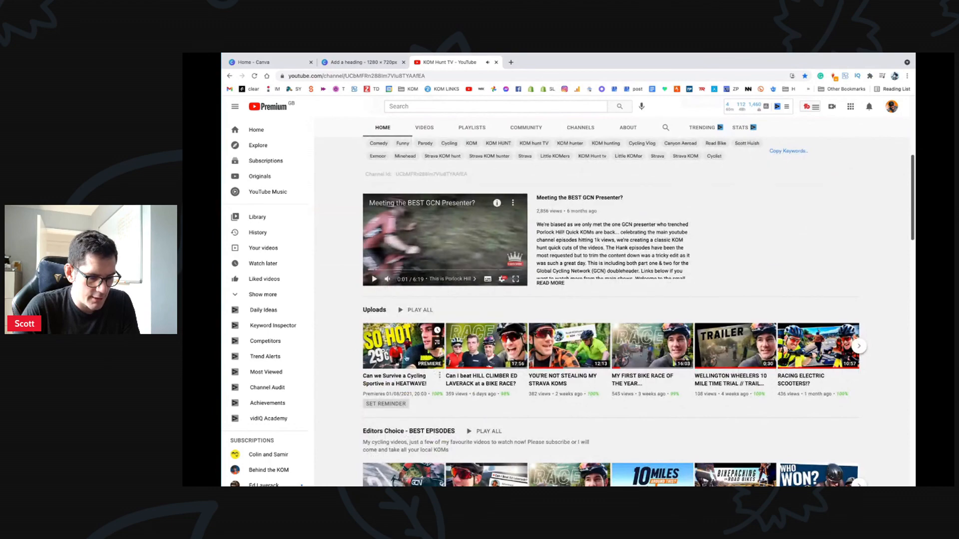
scroll(568, 320, "down", 5)
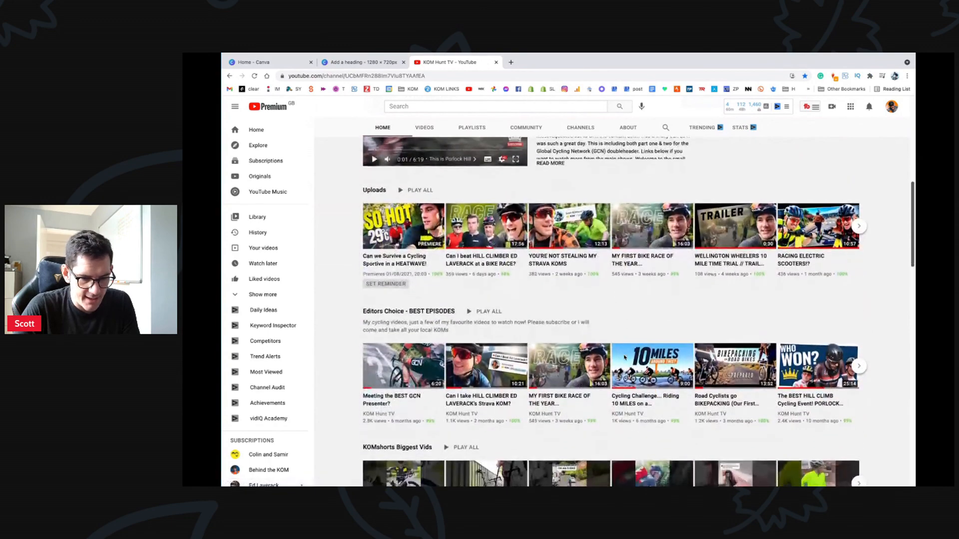
scroll(569, 299, "up", 5)
Step: Show the full grid of KOM Hunt TV's uploaded videos in the Videos tab
left_click(424, 128)
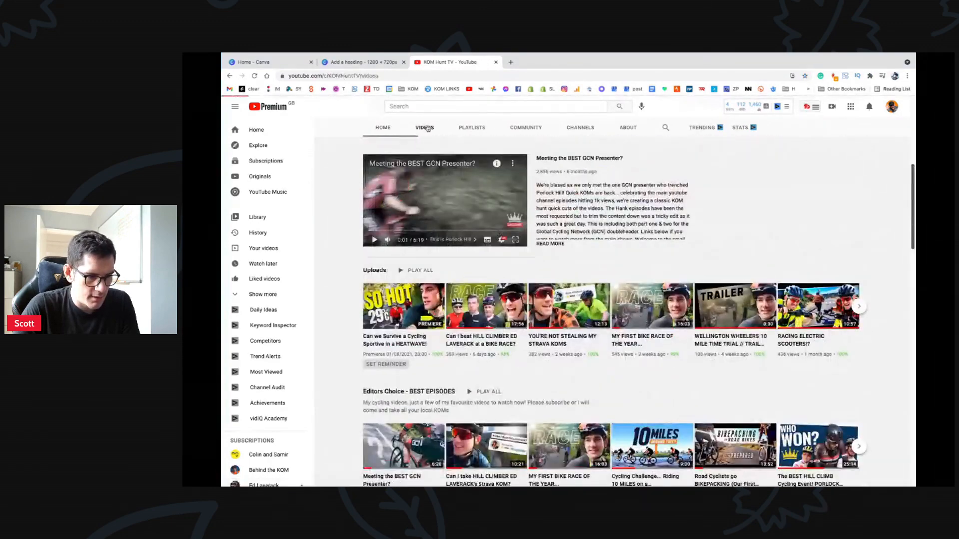
scroll(554, 251, "down", 6)
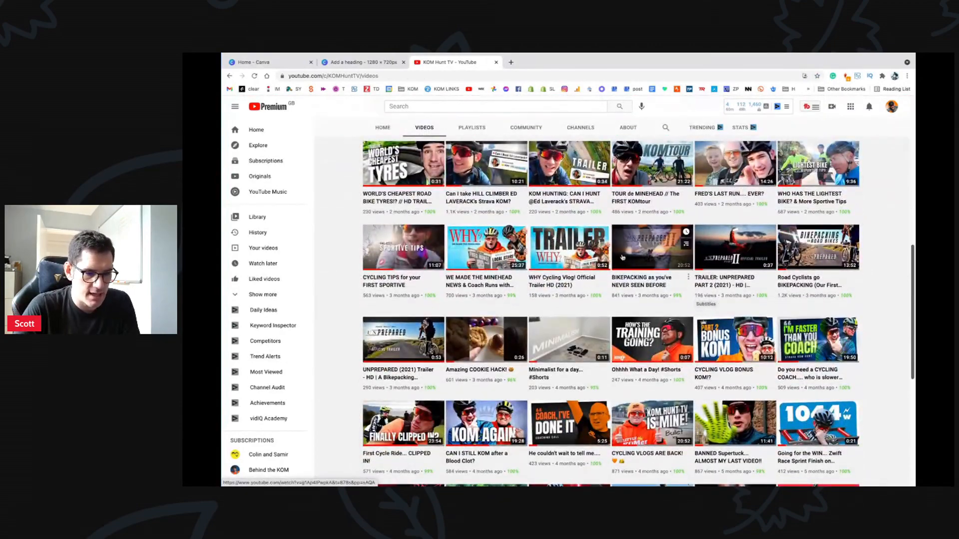
scroll(609, 310, "down", 8)
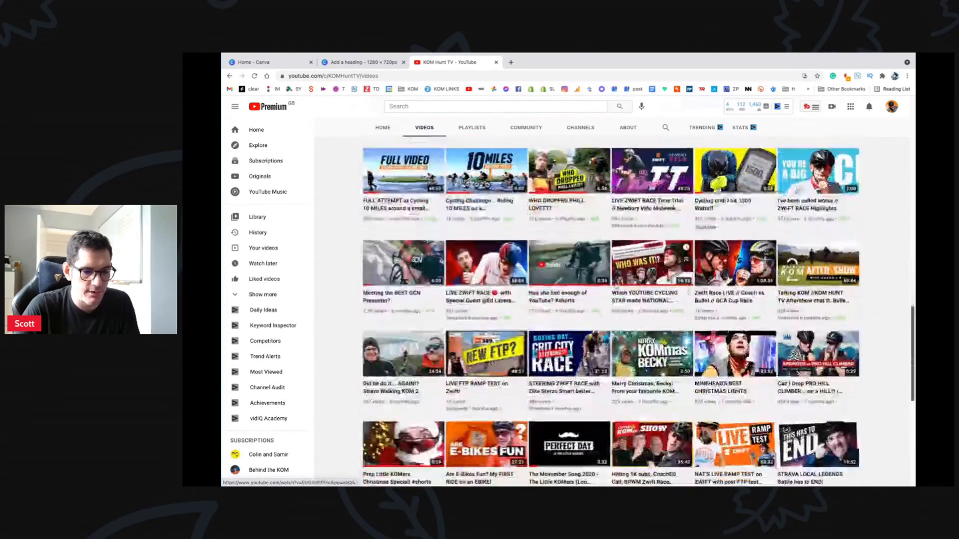
scroll(609, 310, "up", 2)
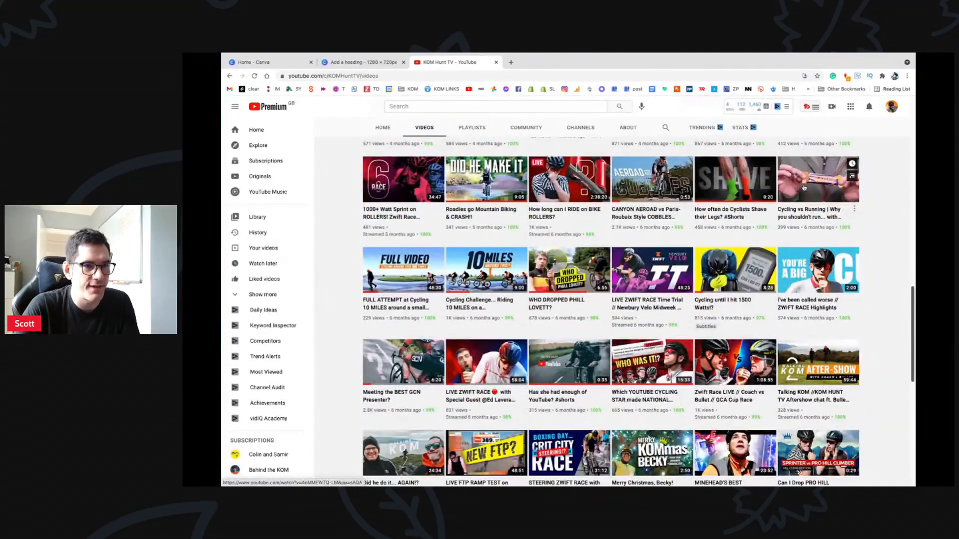
Step: Zoom the page in two steps with Ctrl+plus, then reset it with Ctrl+0 and return to top
key("ctrl+plus")
key("ctrl+plus")
key("ctrl+plus")
key("ctrl+plus")
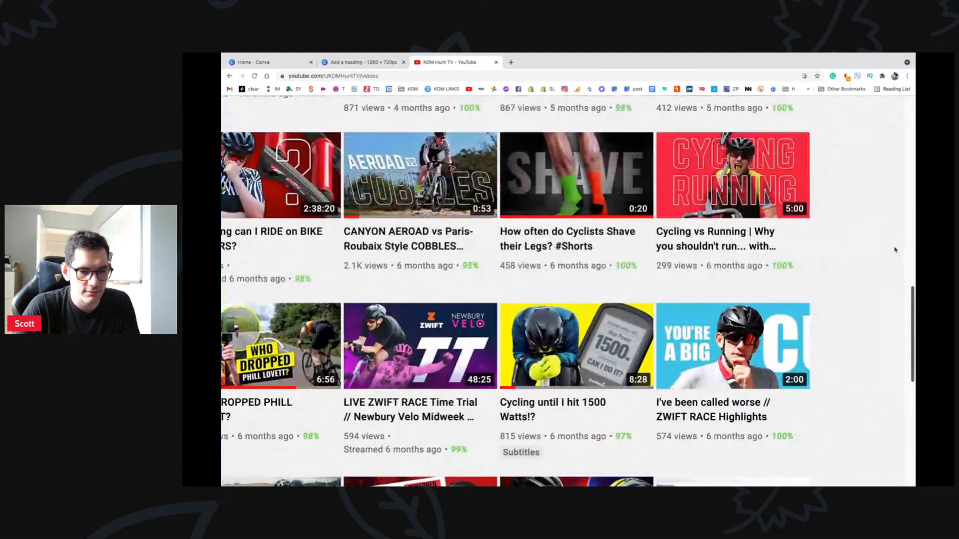
key("ctrl+plus")
scroll(636, 330, "down", 4)
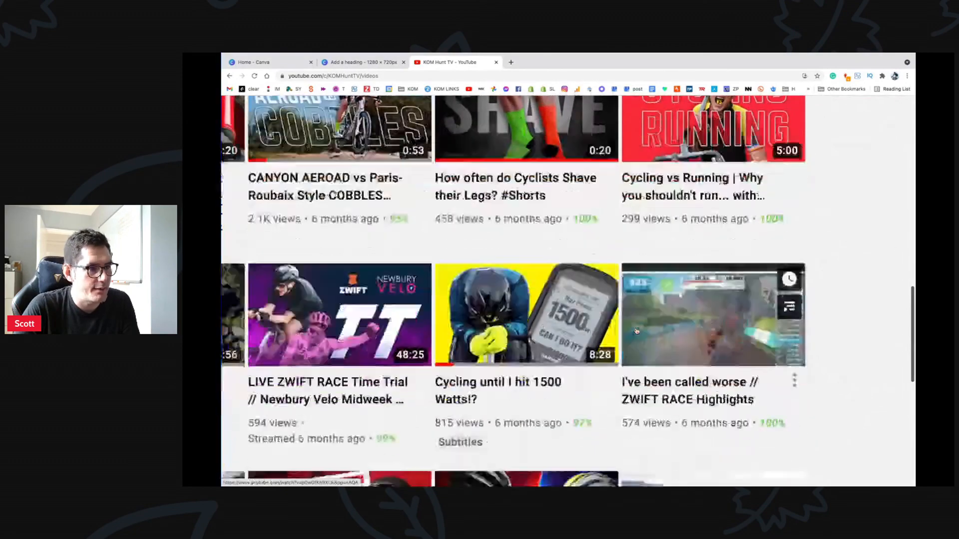
key("ctrl+0")
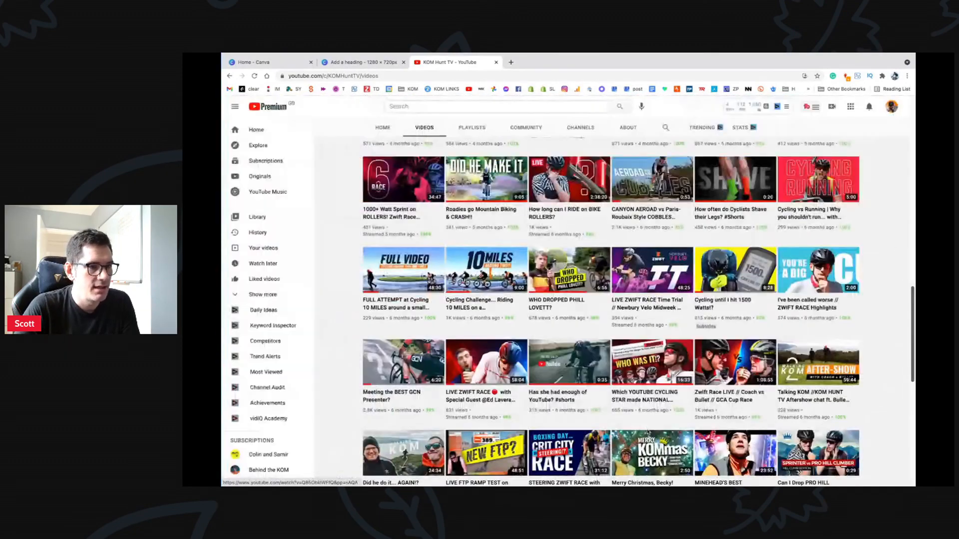
scroll(607, 351, "down", 10)
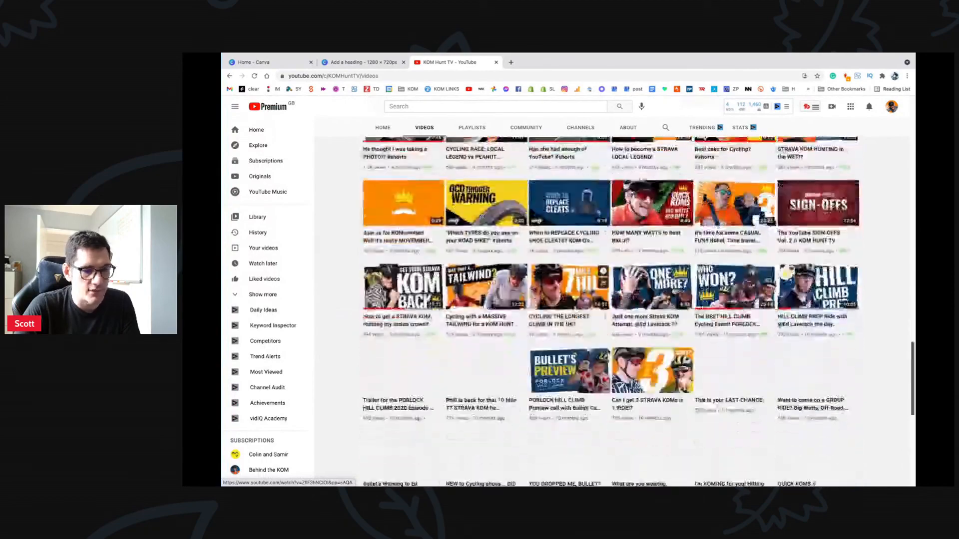
scroll(608, 352, "down", 15)
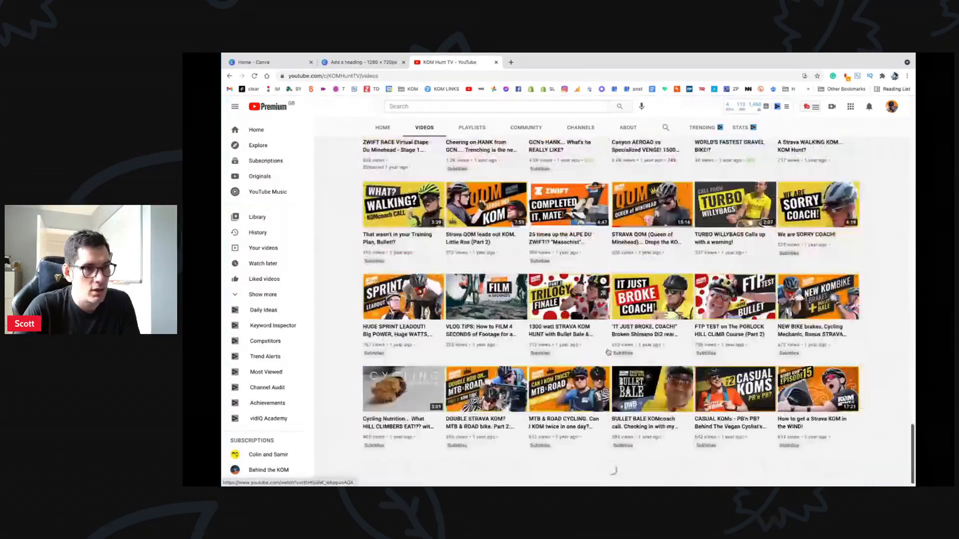
scroll(609, 352, "up", 15)
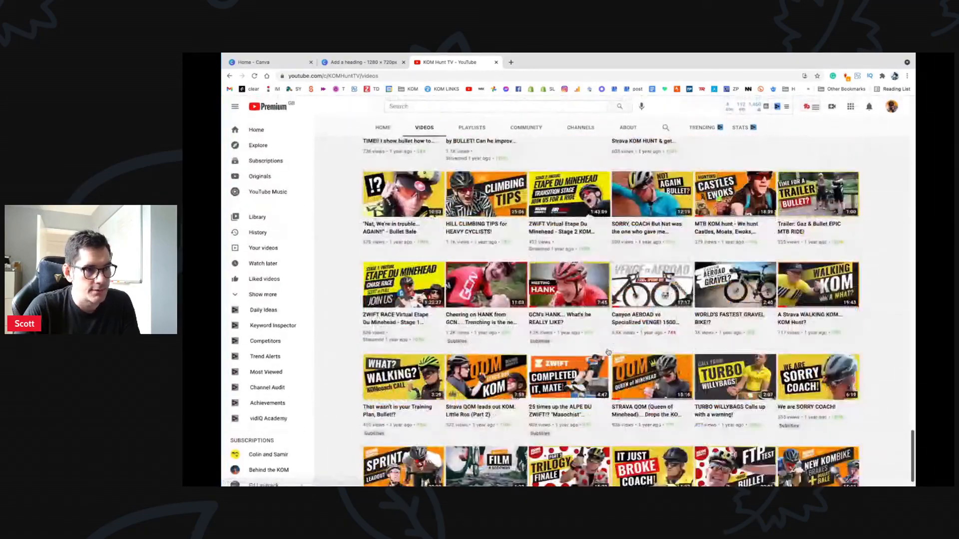
scroll(608, 352, "up", 10)
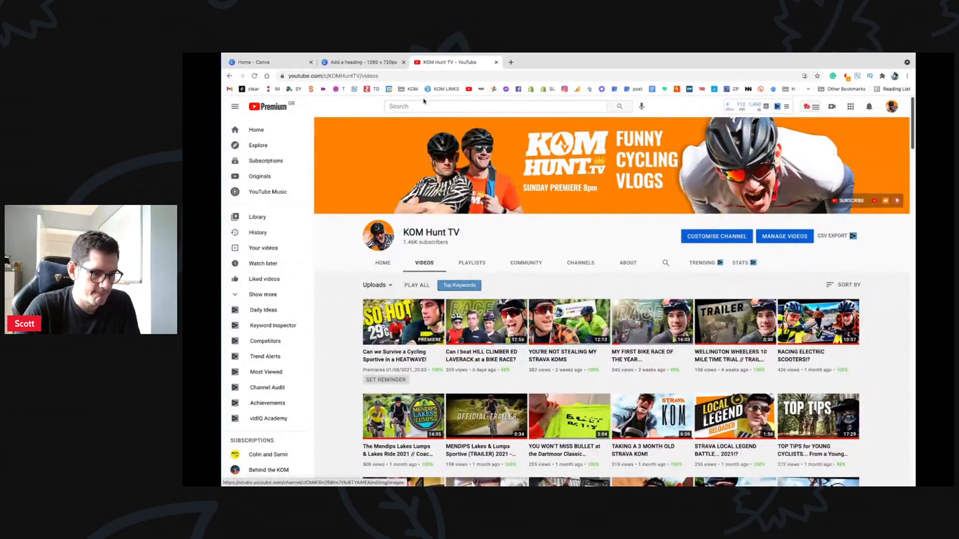
Step: Search YouTube for 'bike racing without mercy' and open the Bike Racing Without Mercy channel
left_click(421, 106)
type("bike r")
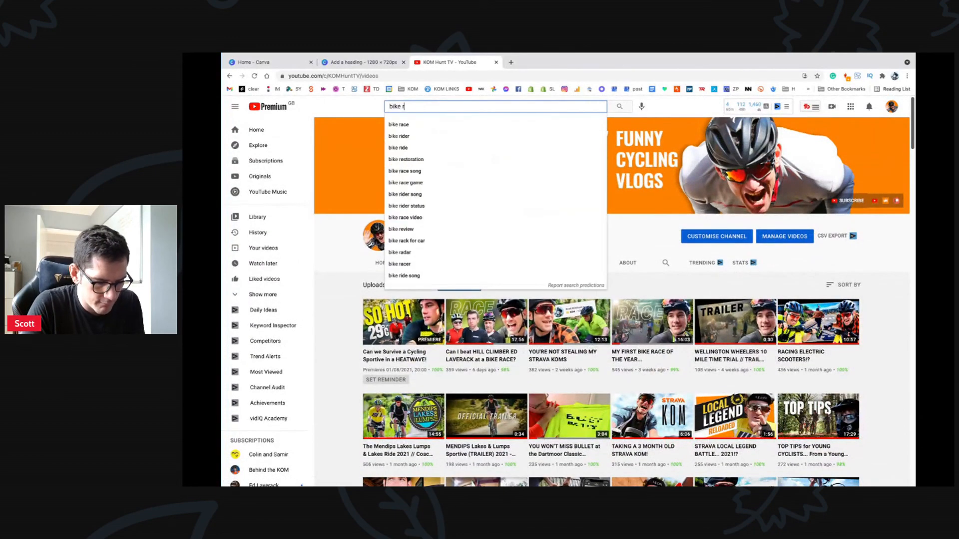
type("acing without ")
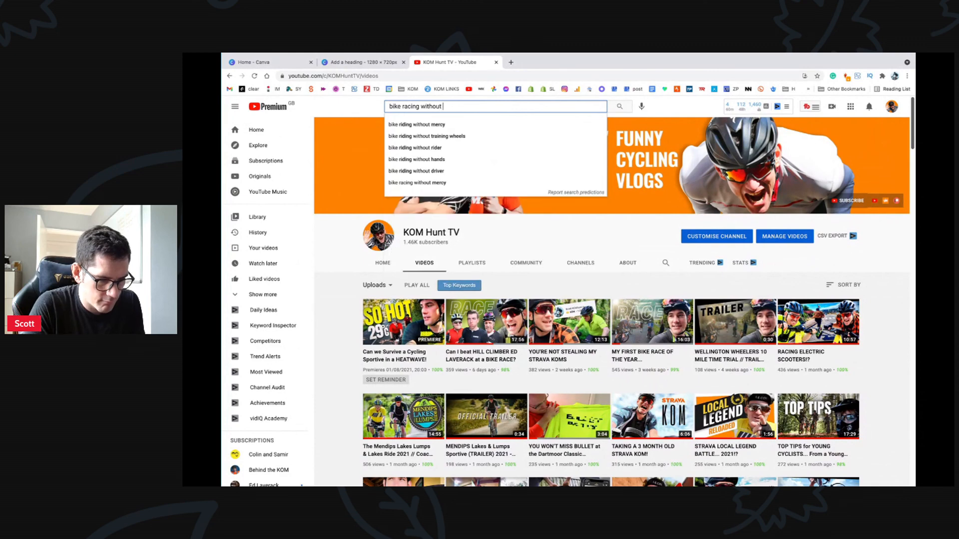
type("mercy")
key("Return")
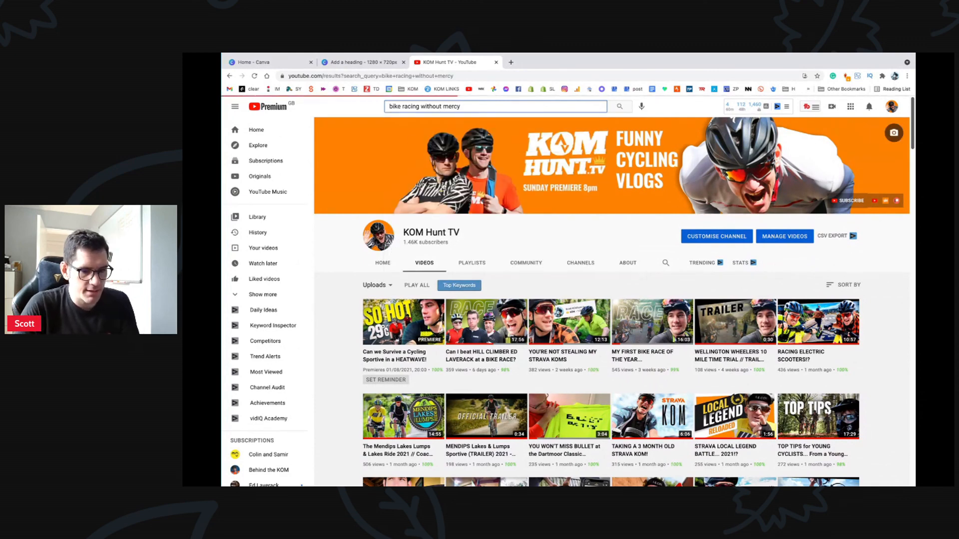
left_click(479, 185)
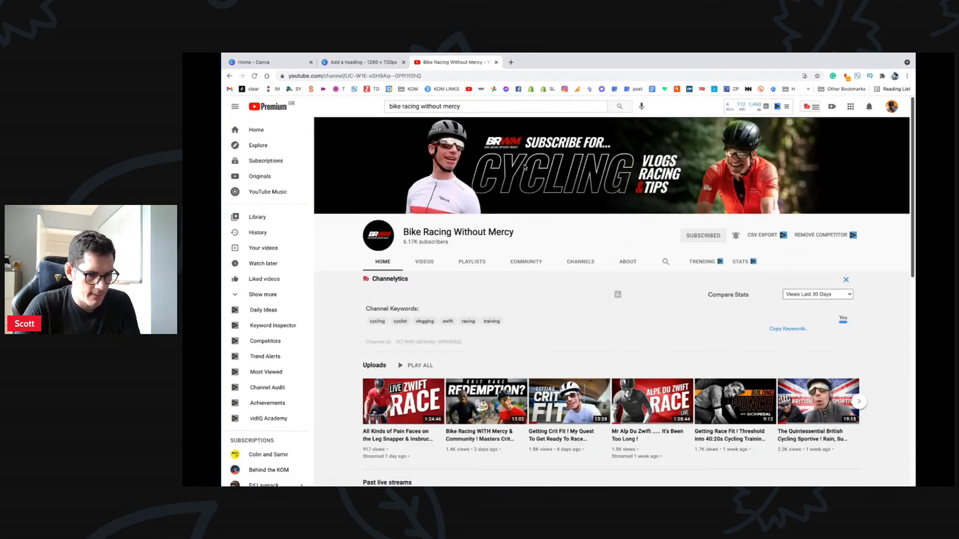
Step: Open the Bike Racing Without Mercy Videos tab and browse down through the uploads grid
scroll(563, 315, "down", 3)
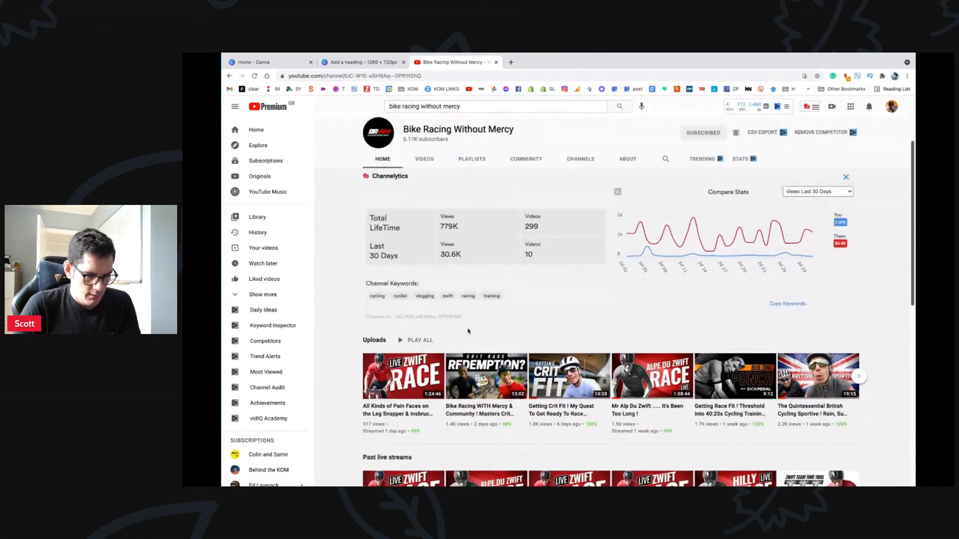
left_click(424, 159)
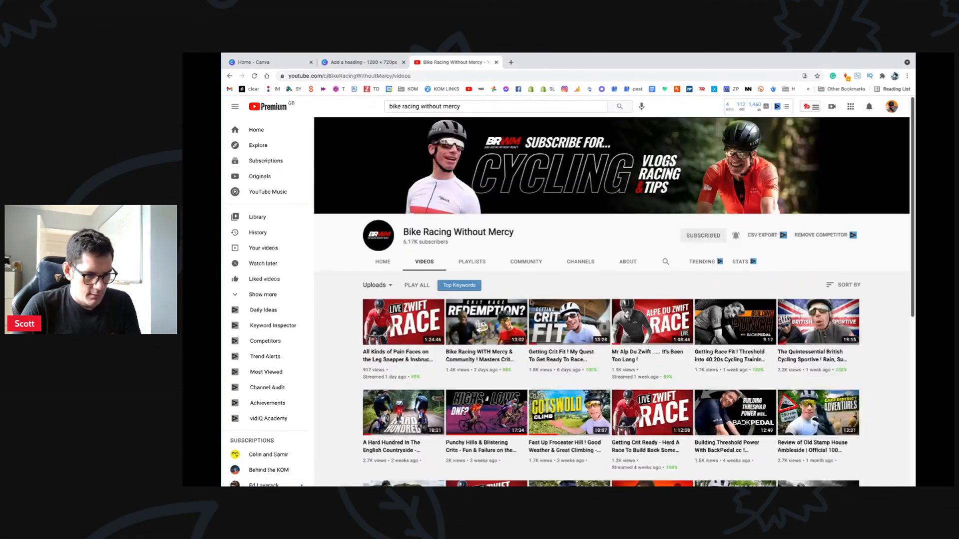
scroll(602, 354, "down", 1)
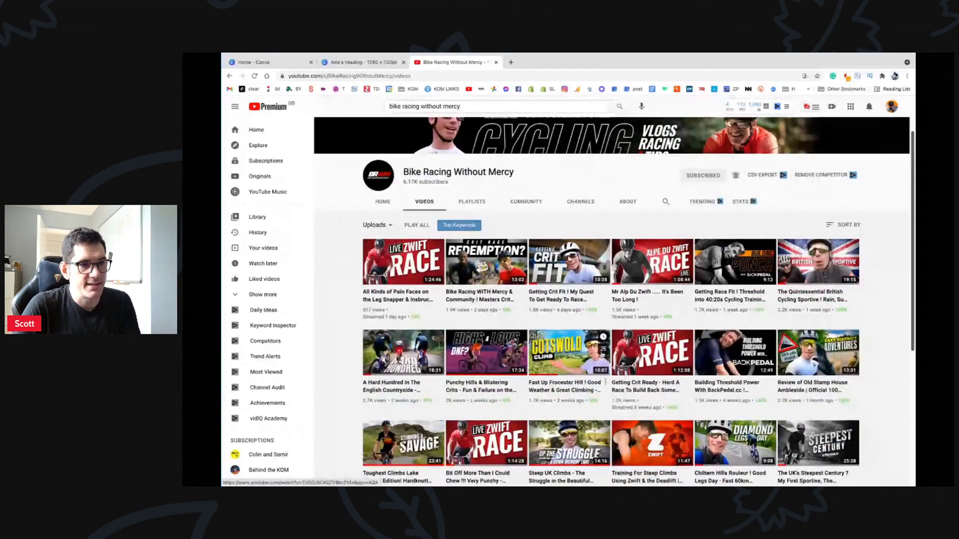
scroll(602, 354, "up", 5)
scroll(602, 355, "down", 1)
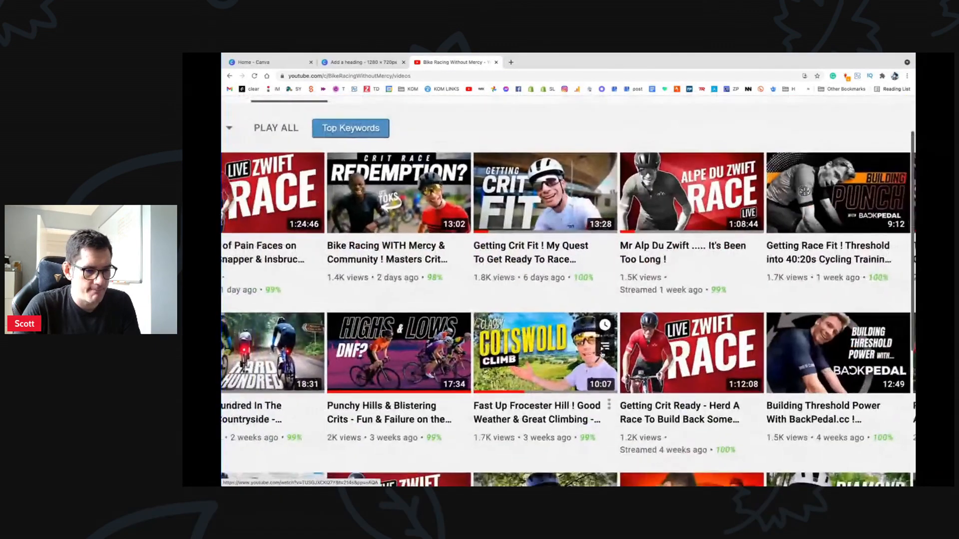
scroll(602, 355, "right", 1)
scroll(602, 355, "right", 5)
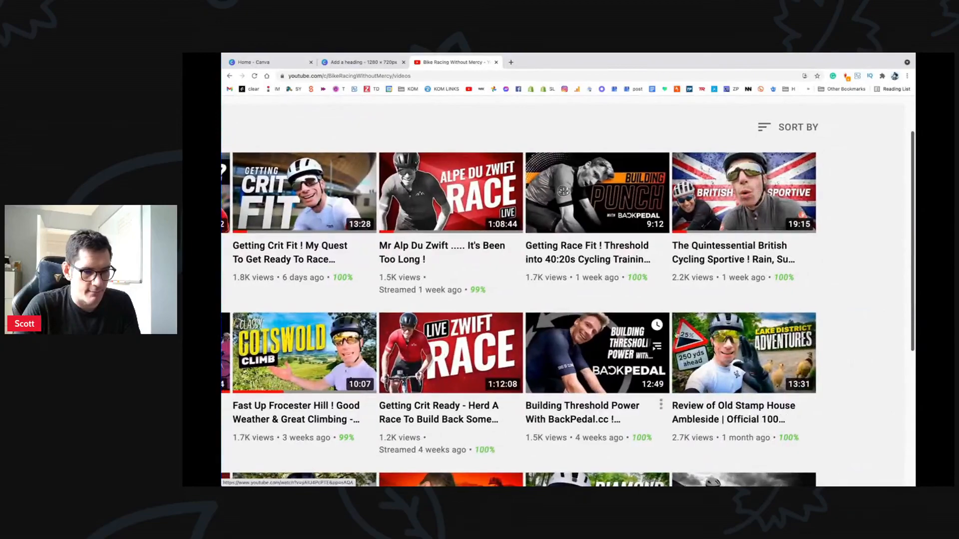
scroll(685, 218, "down", 3)
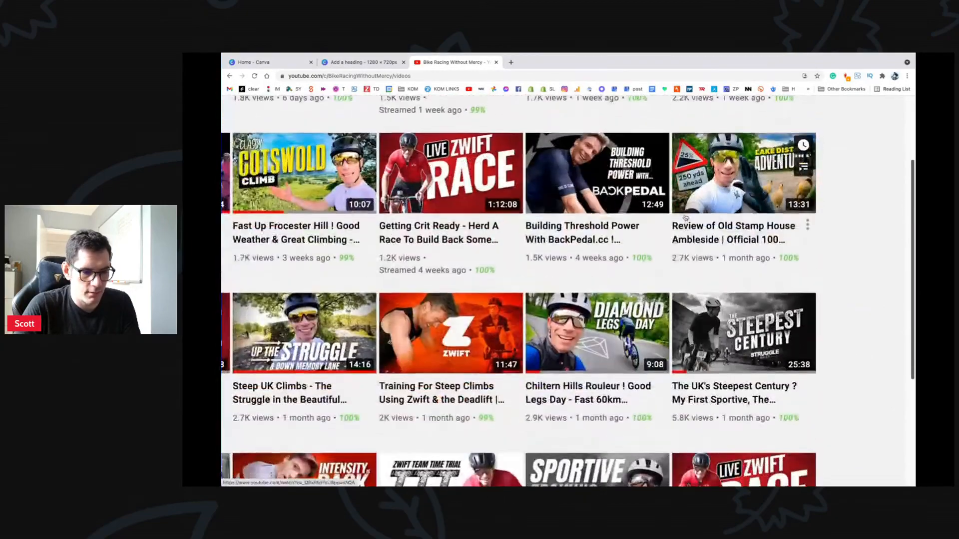
scroll(685, 218, "down", 5)
scroll(685, 218, "down", 15)
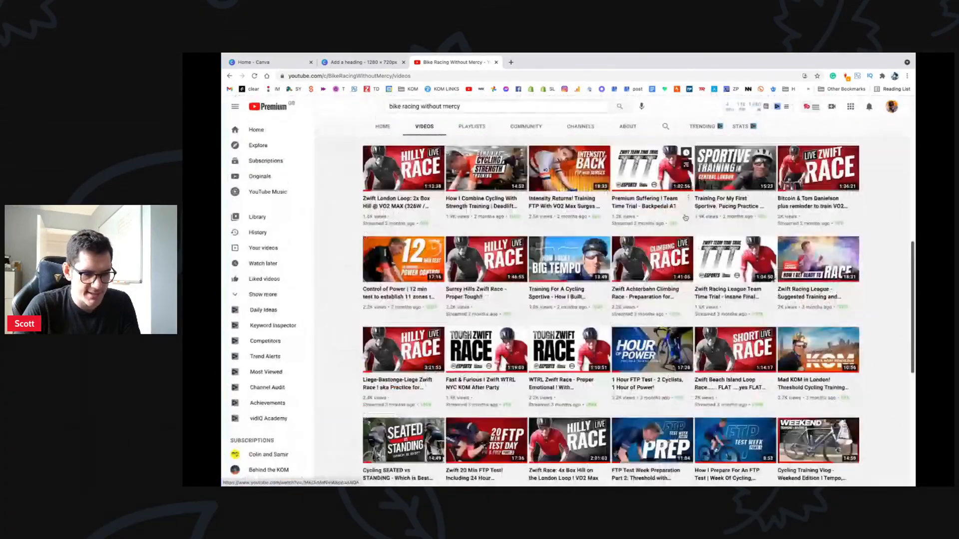
scroll(685, 218, "down", 10)
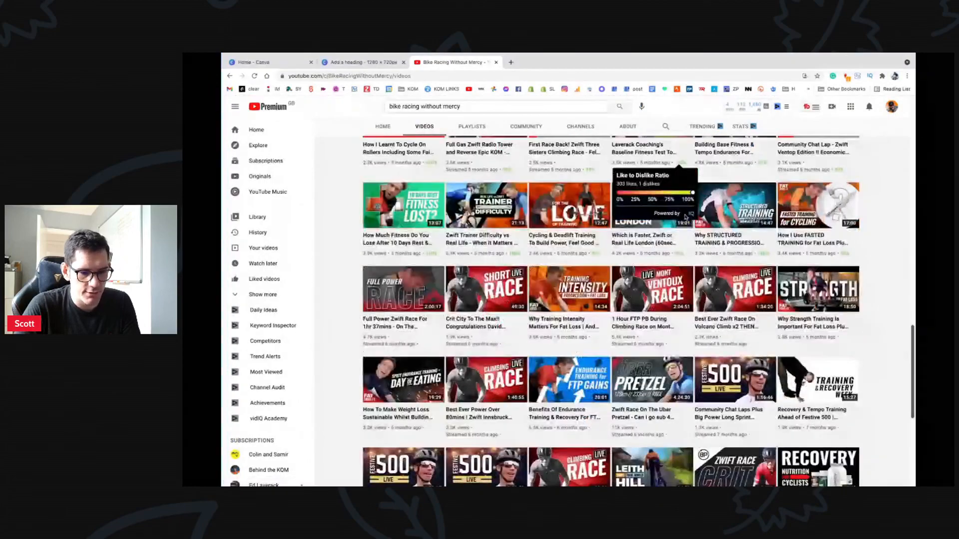
scroll(659, 218, "down", 10)
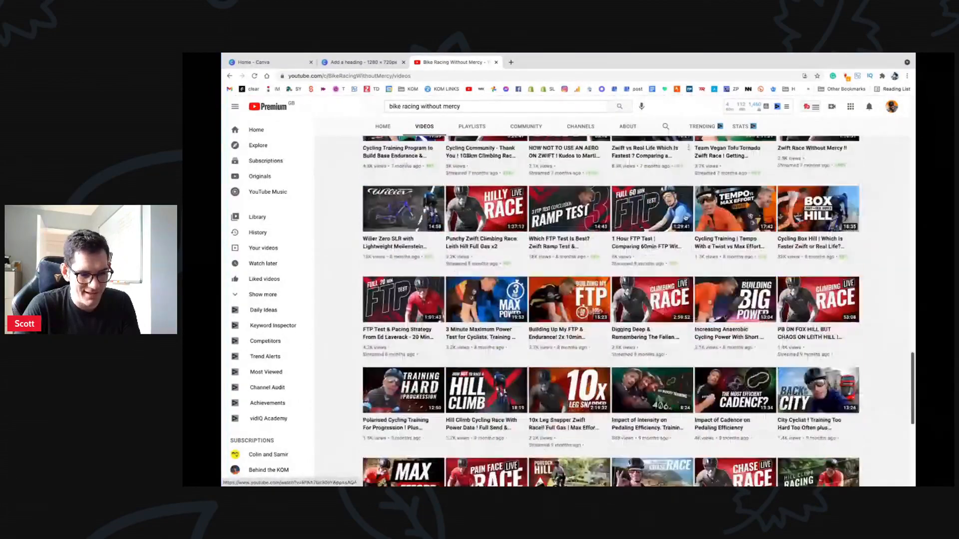
Step: Enlarge the page with Ctrl+plus, browse further down the uploads, then return to the top
key("ctrl+plus")
key("ctrl+plus")
key("ctrl+plus")
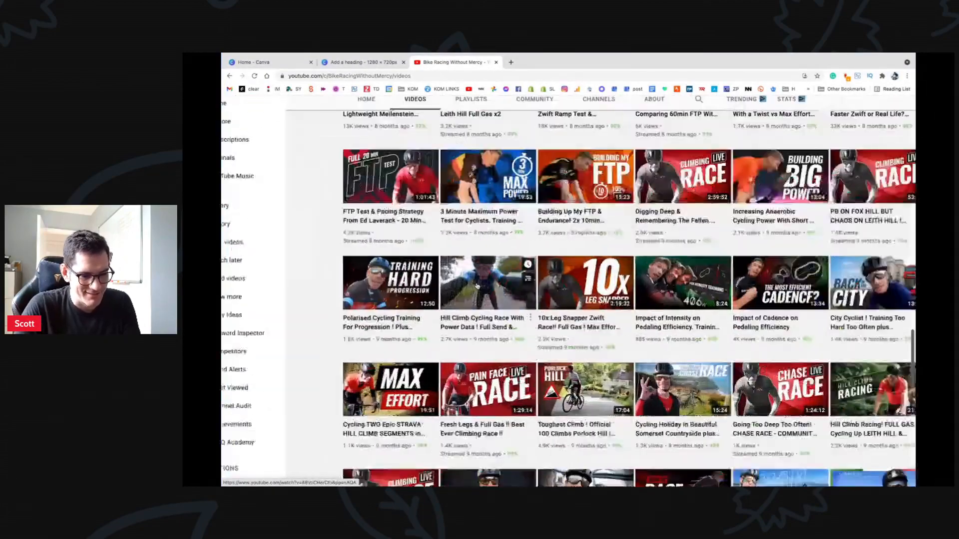
scroll(594, 284, "down", 3)
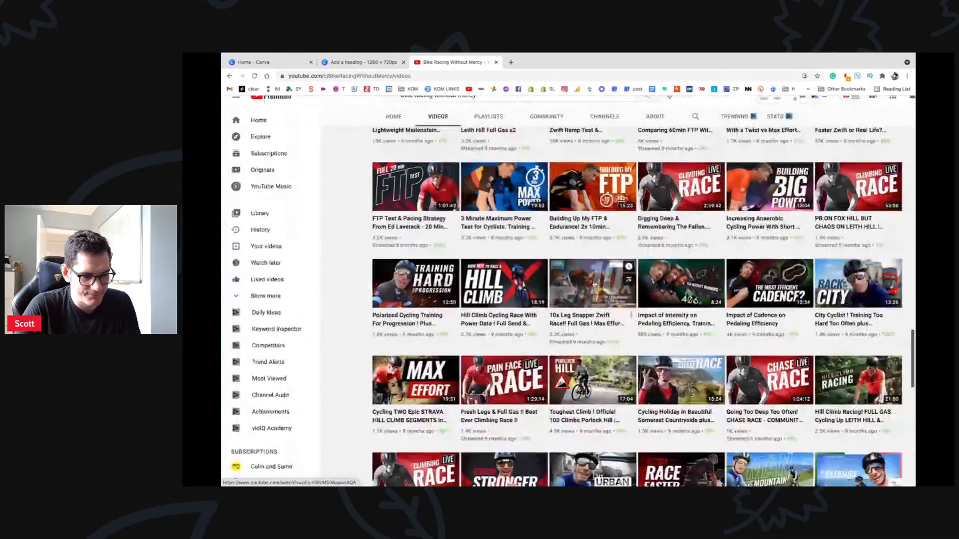
scroll(594, 285, "down", 8)
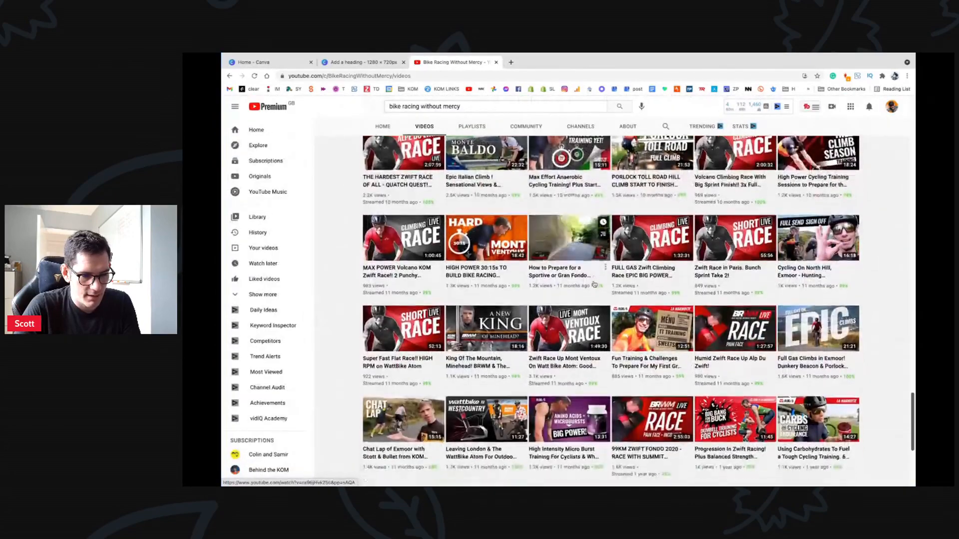
scroll(594, 284, "down", 5)
scroll(594, 284, "down", 5)
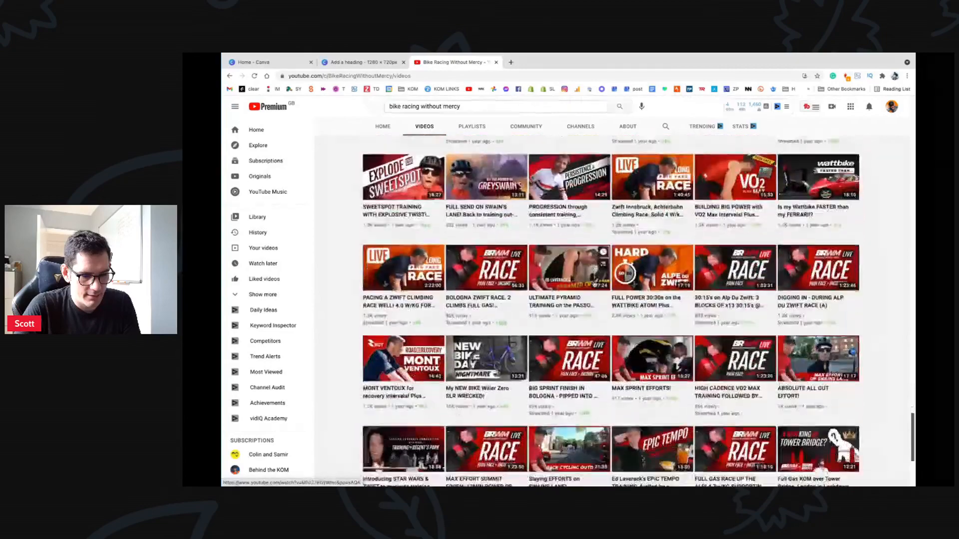
scroll(594, 284, "down", 5)
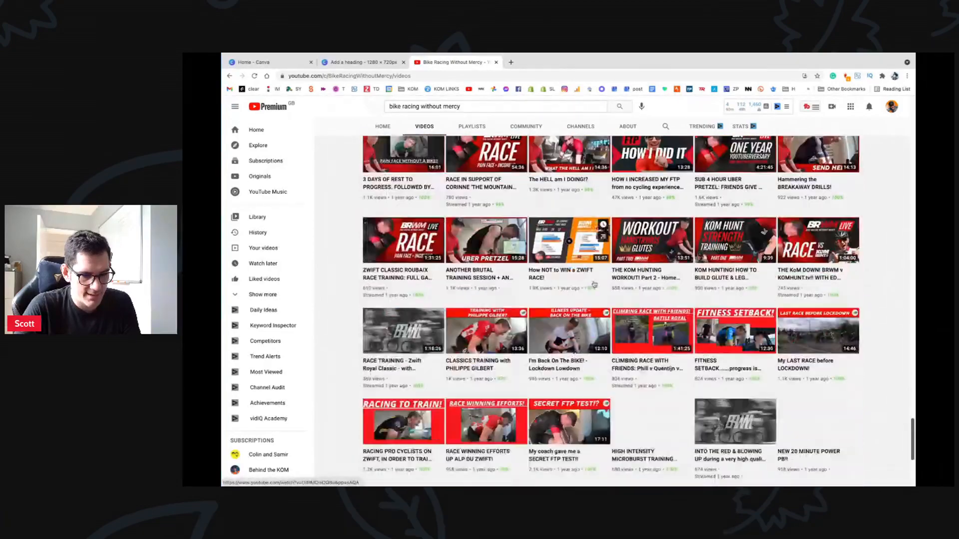
scroll(618, 438, "up", 1)
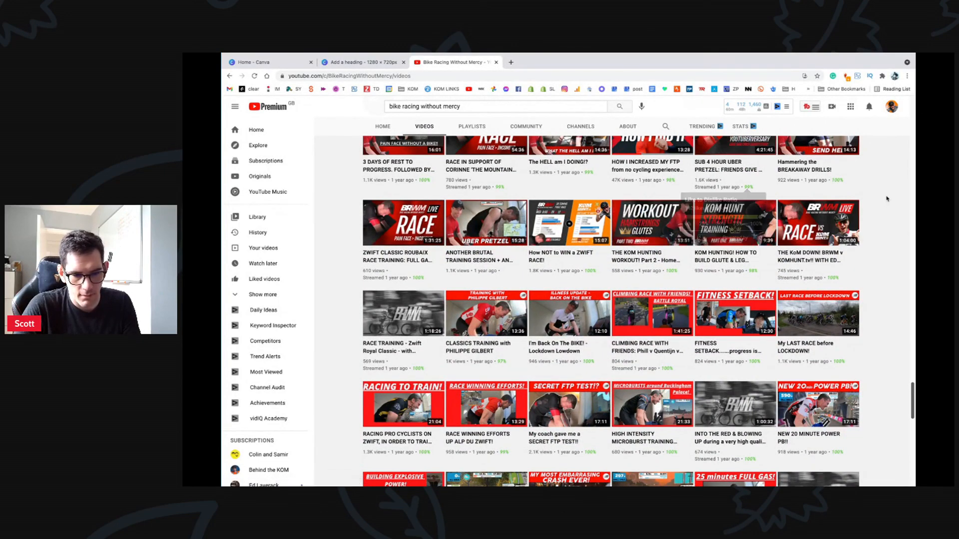
scroll(887, 199, "up", 5)
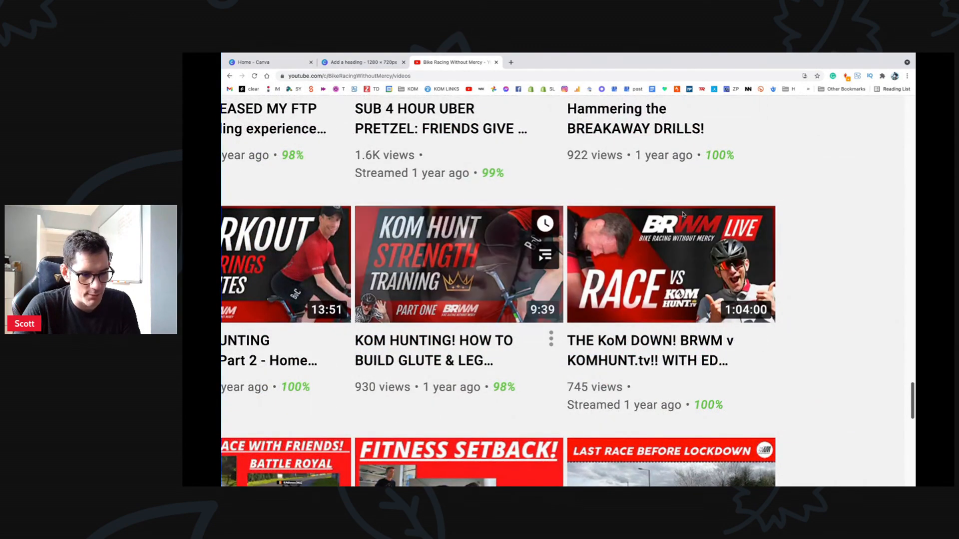
scroll(762, 200, "down", 5)
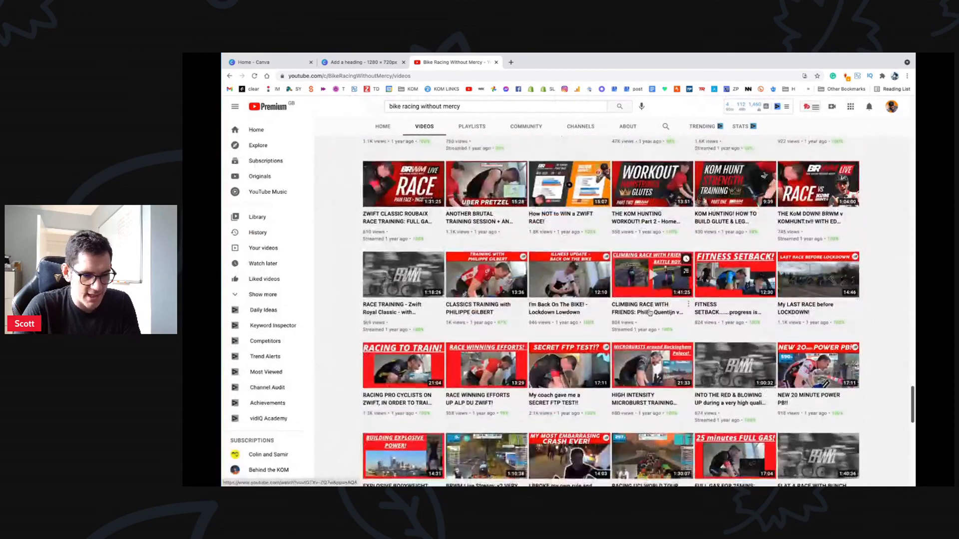
scroll(649, 313, "up", 3)
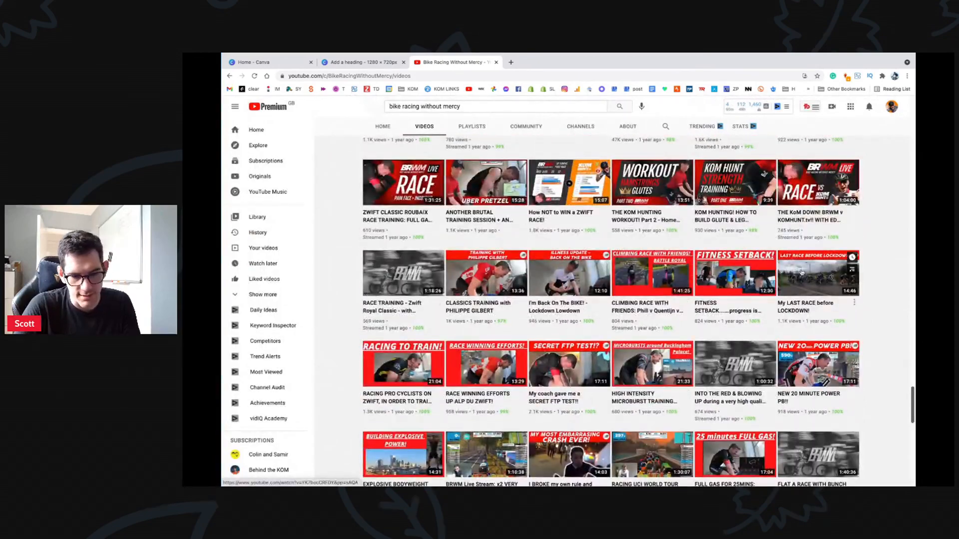
scroll(802, 273, "down", 10)
scroll(802, 272, "up", 10)
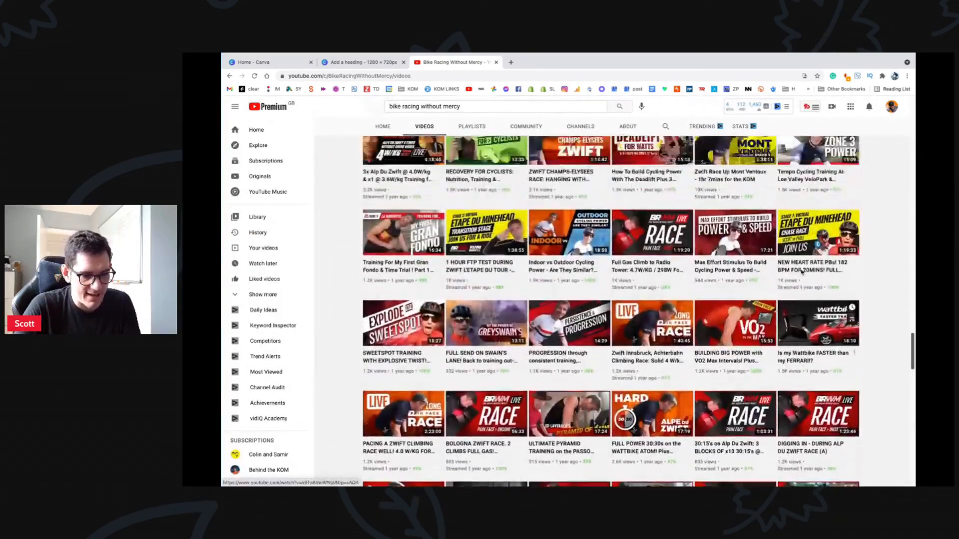
scroll(802, 273, "up", 10)
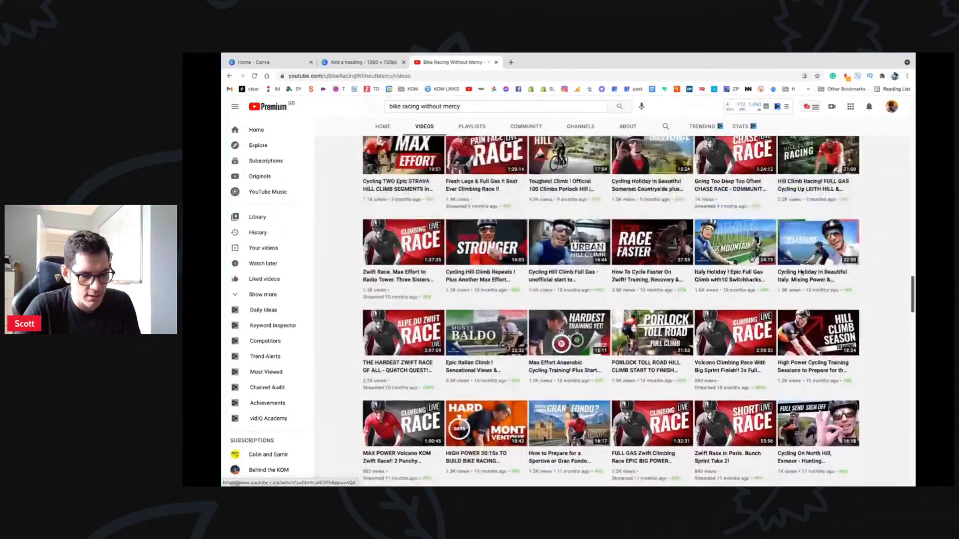
scroll(802, 272, "up", 10)
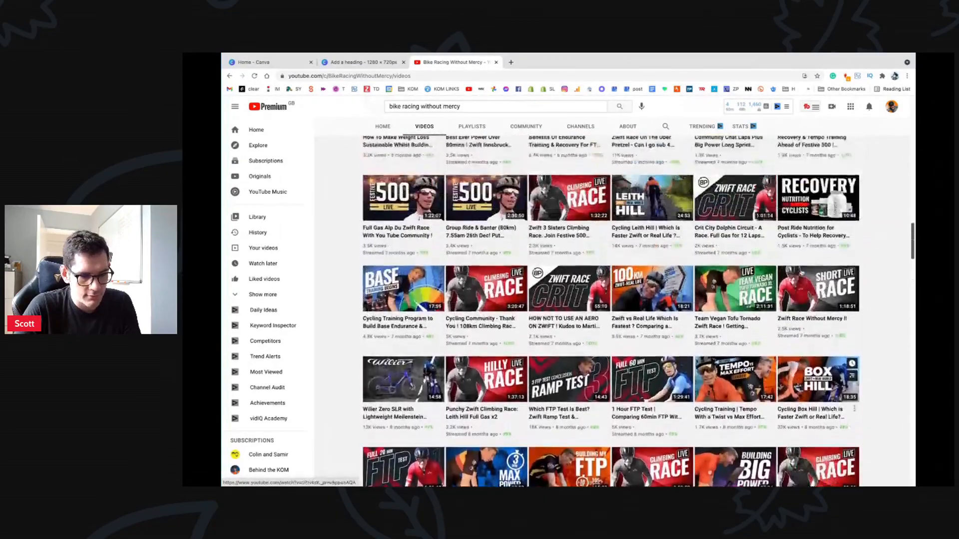
scroll(802, 273, "up", 10)
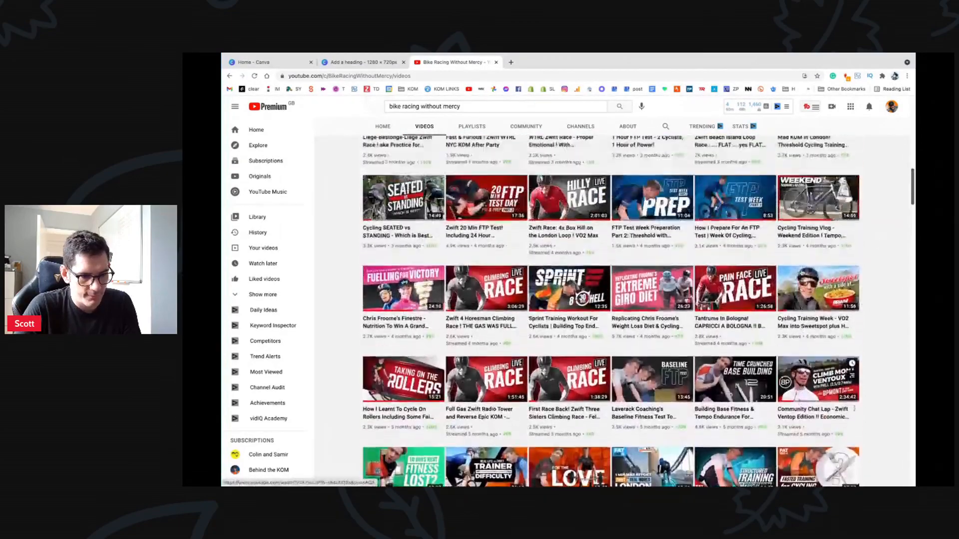
scroll(628, 227, "up", 10)
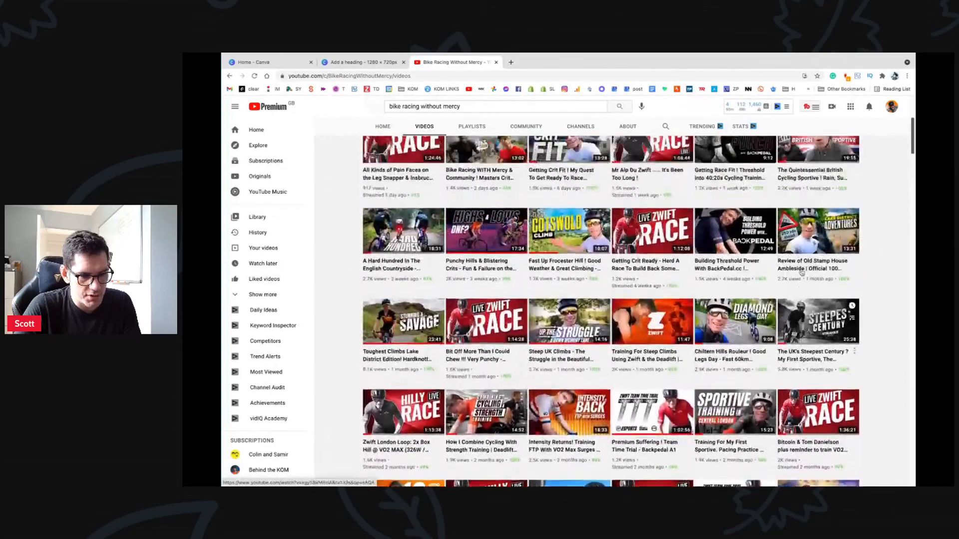